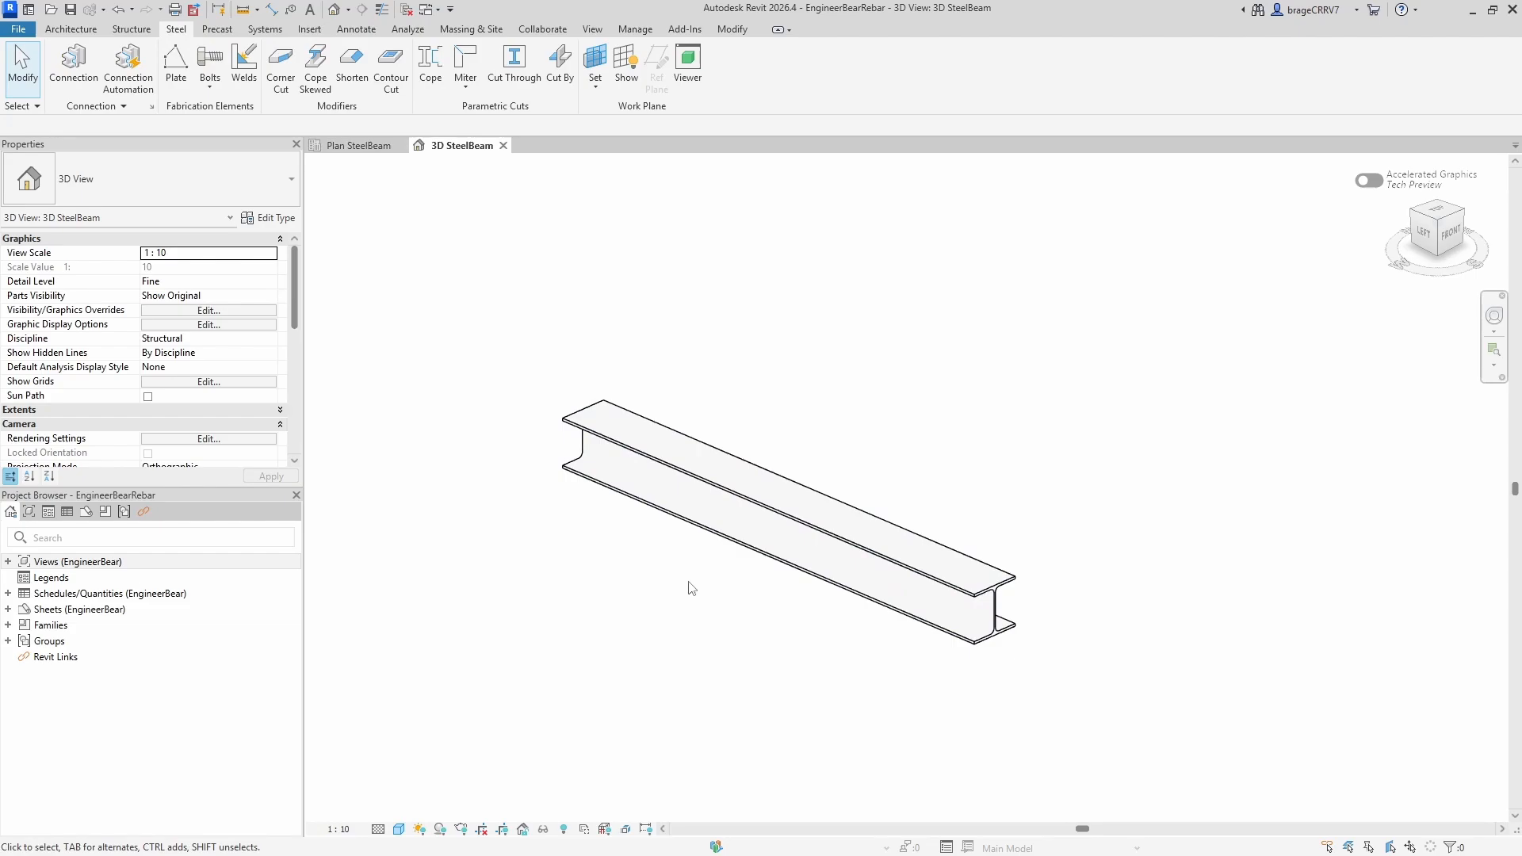
# Step: Start a steel plate and set its work plane by picking the end face of the beam
pyautogui.click(175, 79)
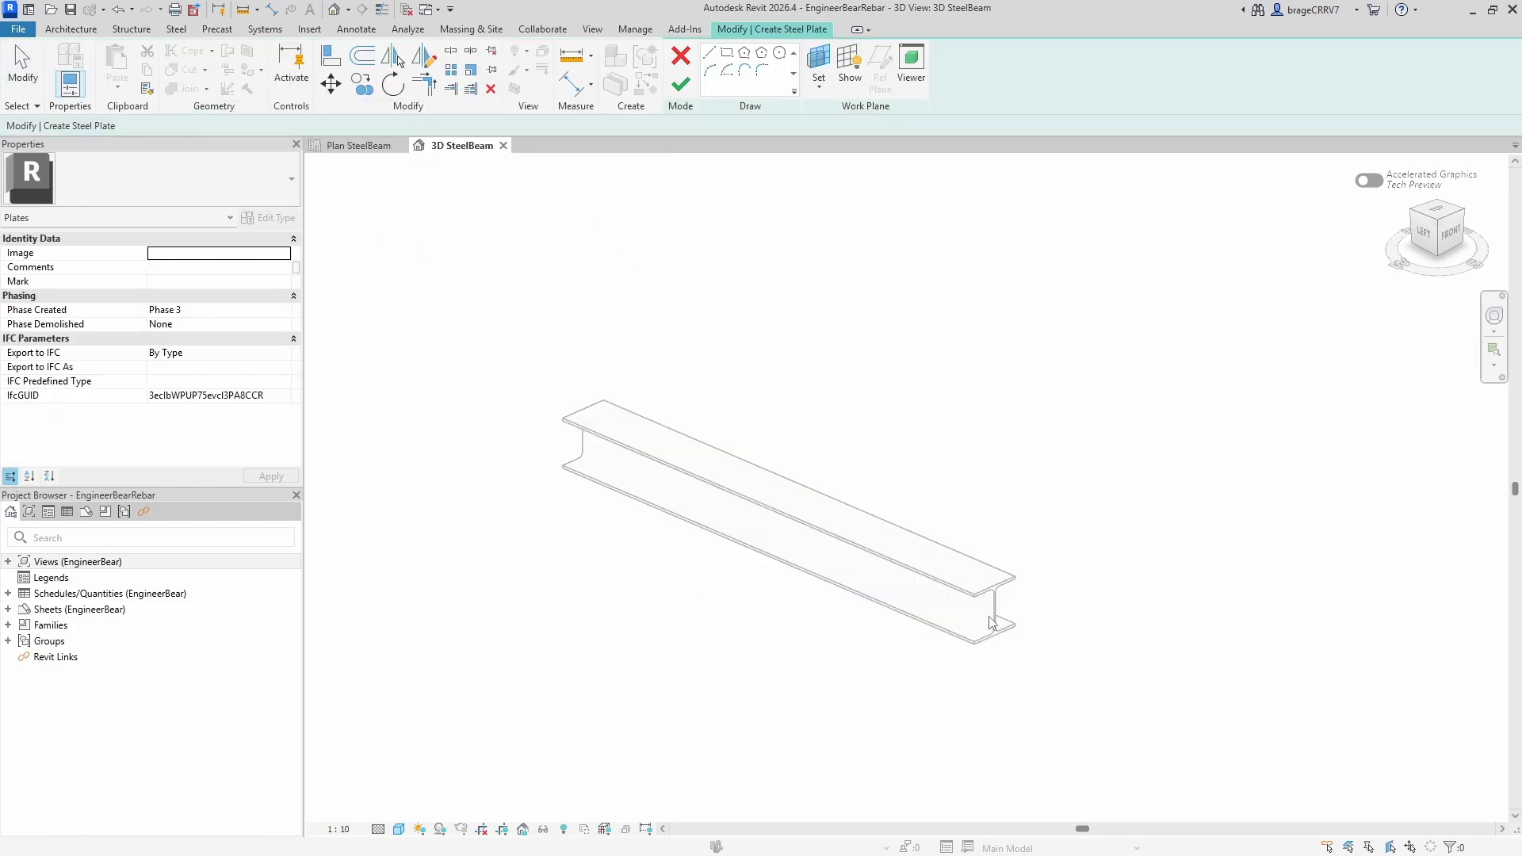
pyautogui.click(819, 86)
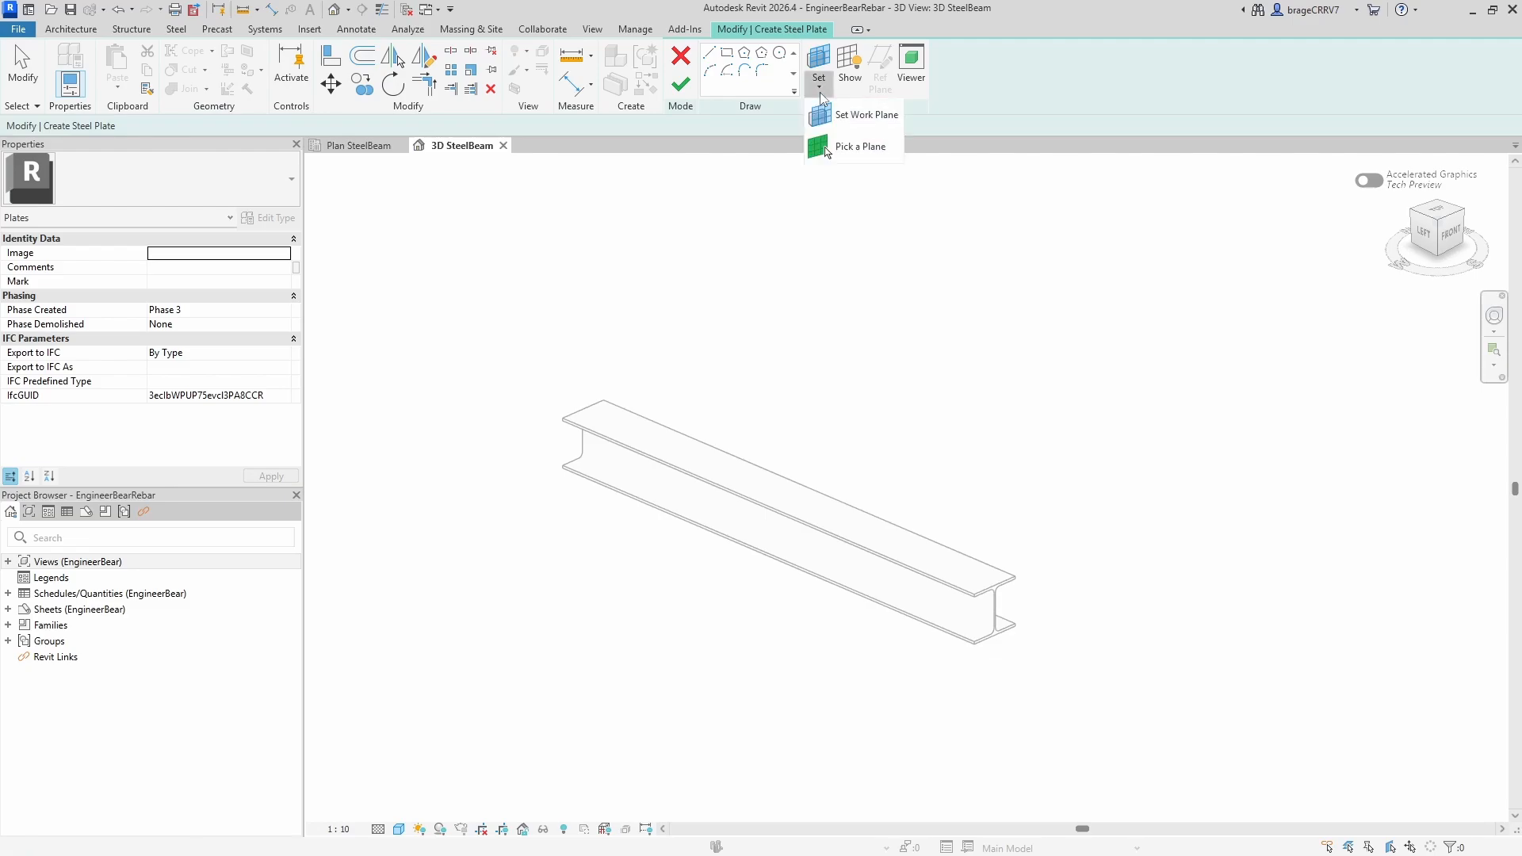
pyautogui.click(848, 112)
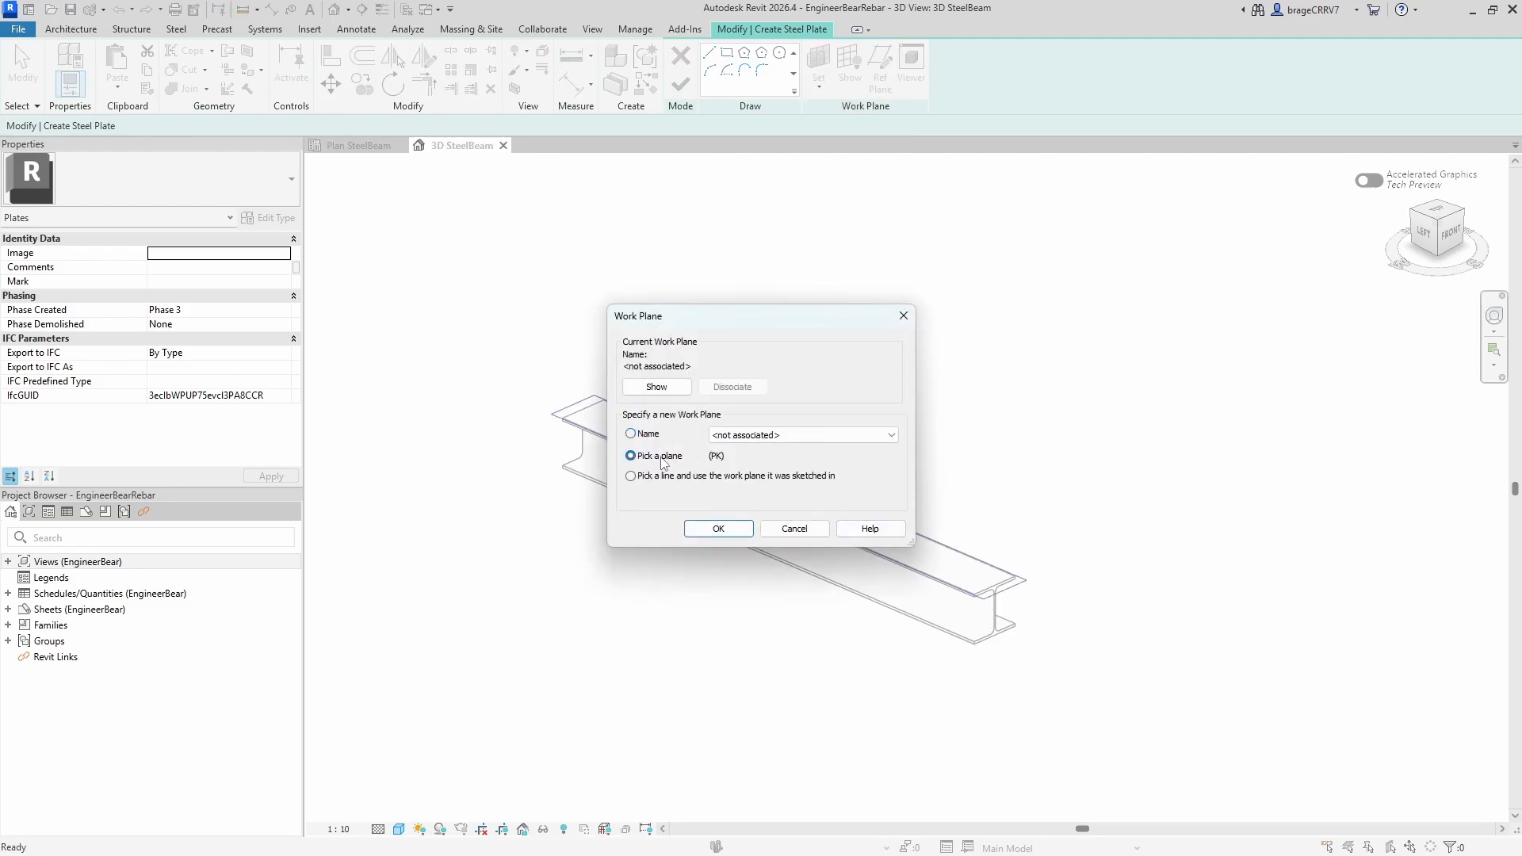
pyautogui.click(689, 529)
pyautogui.click(1006, 597)
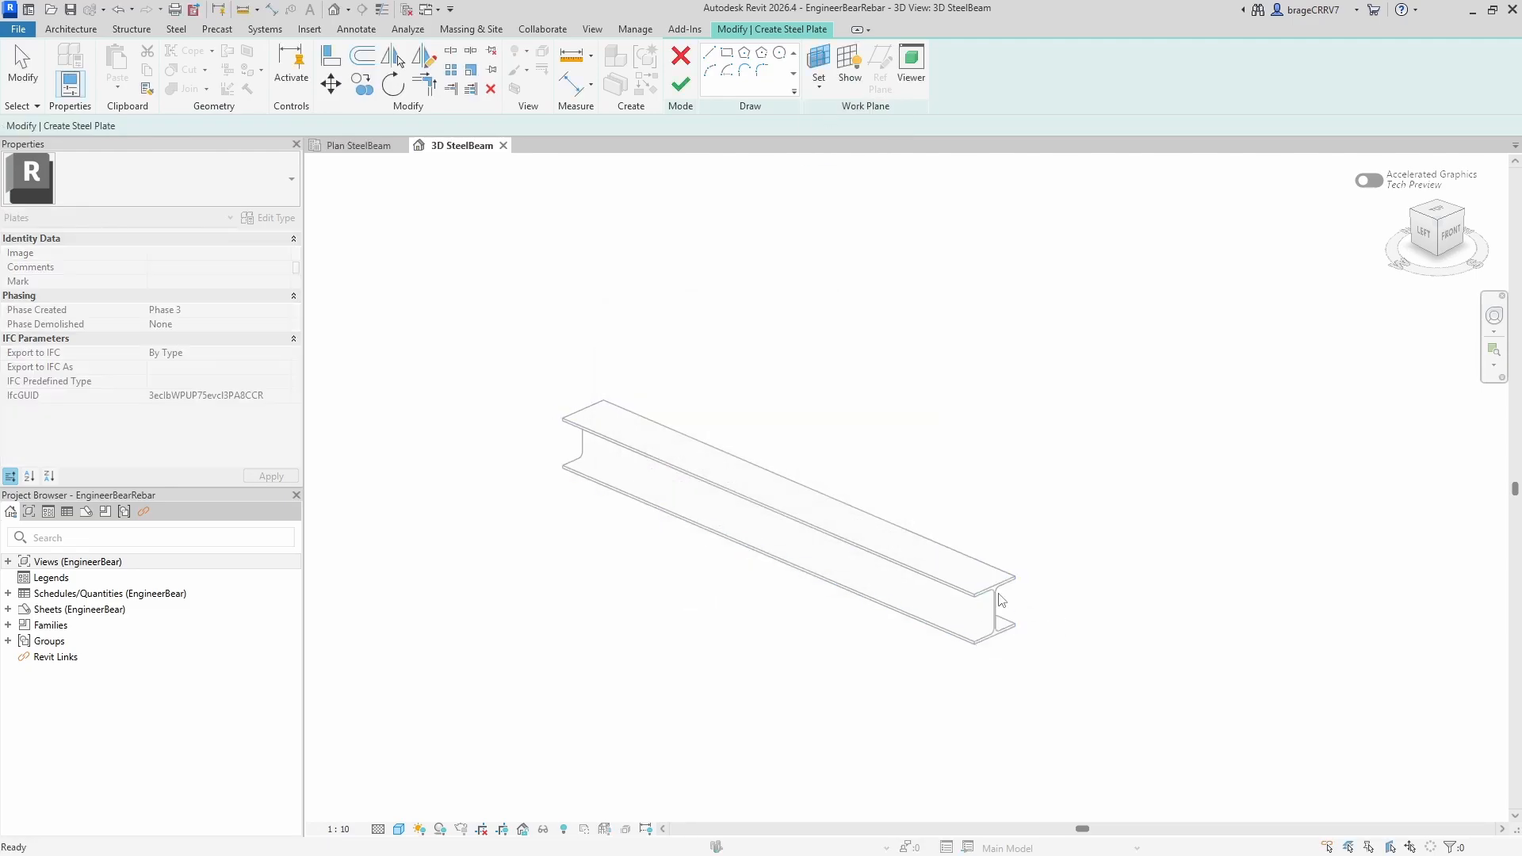
# Step: Sketch a closed plate boundary between the flanges on one side of the web, with chamfered inner corners, and finish the plate
pyautogui.click(710, 52)
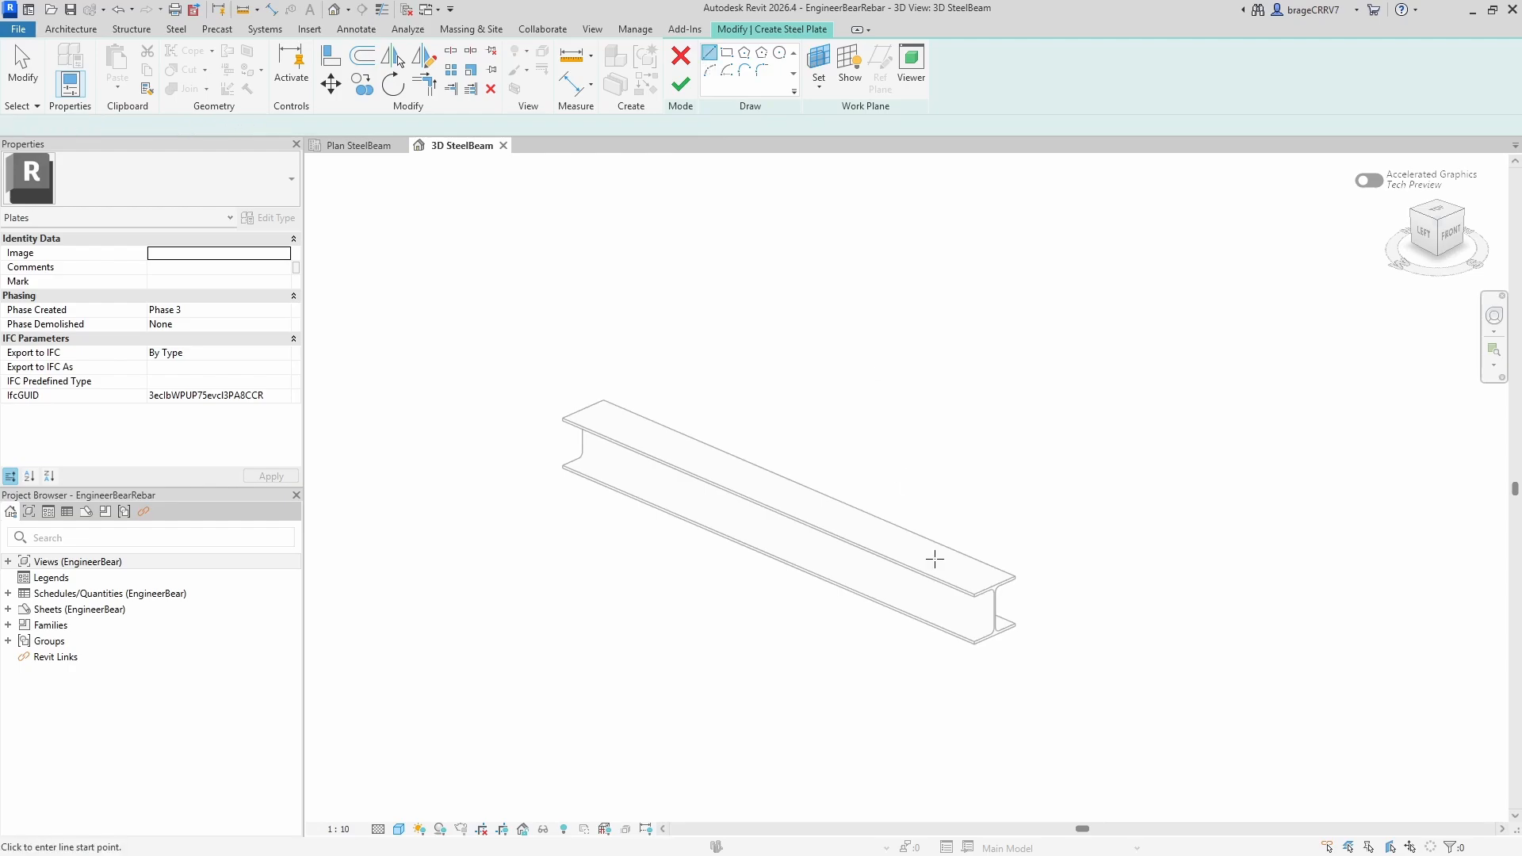
pyautogui.scroll(5, 1011, 646)
pyautogui.click(958, 585)
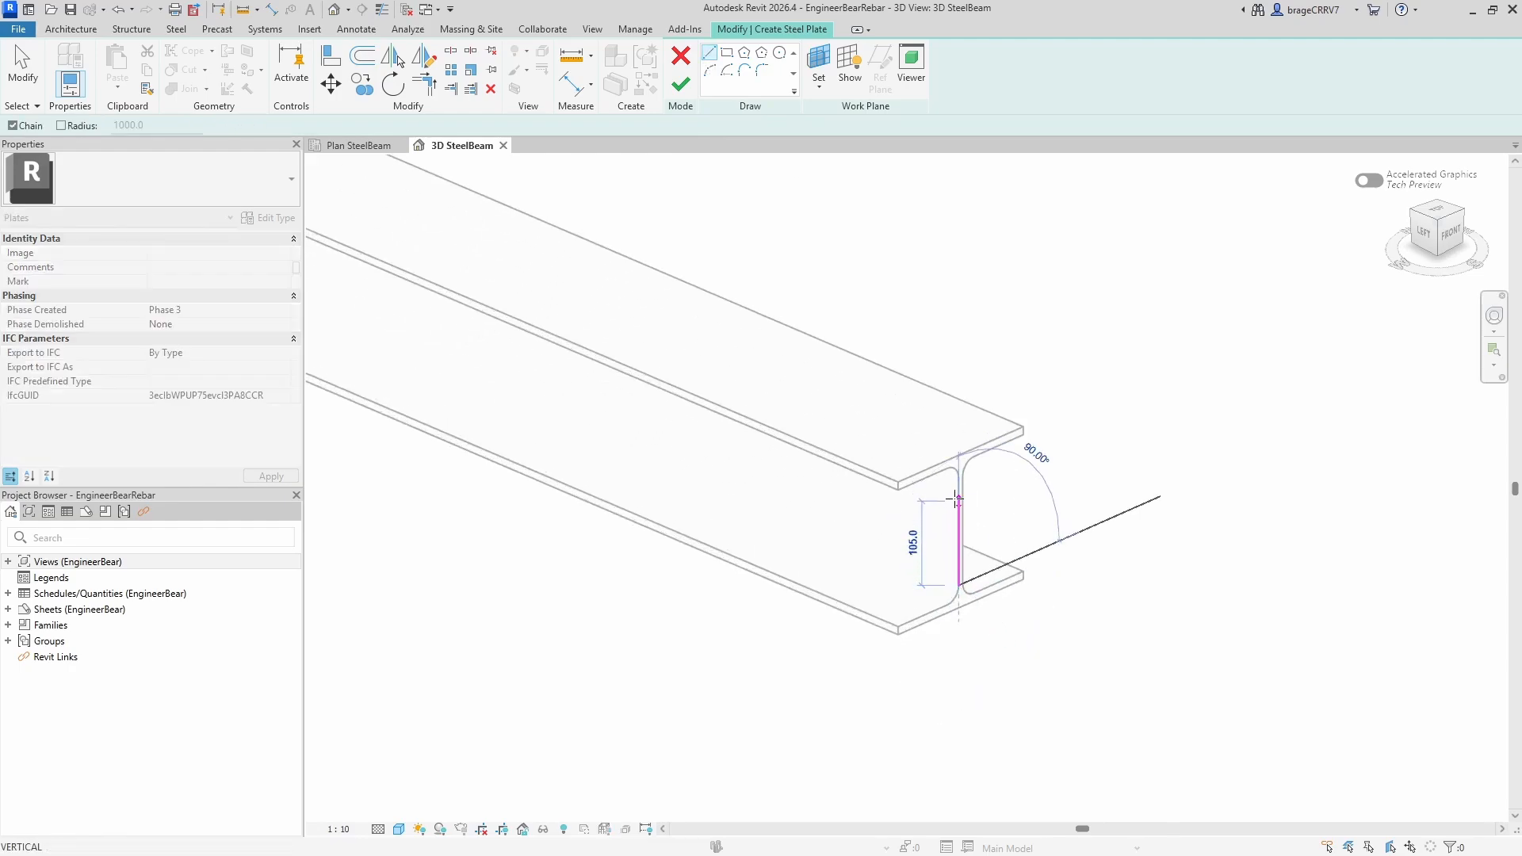
pyautogui.click(959, 478)
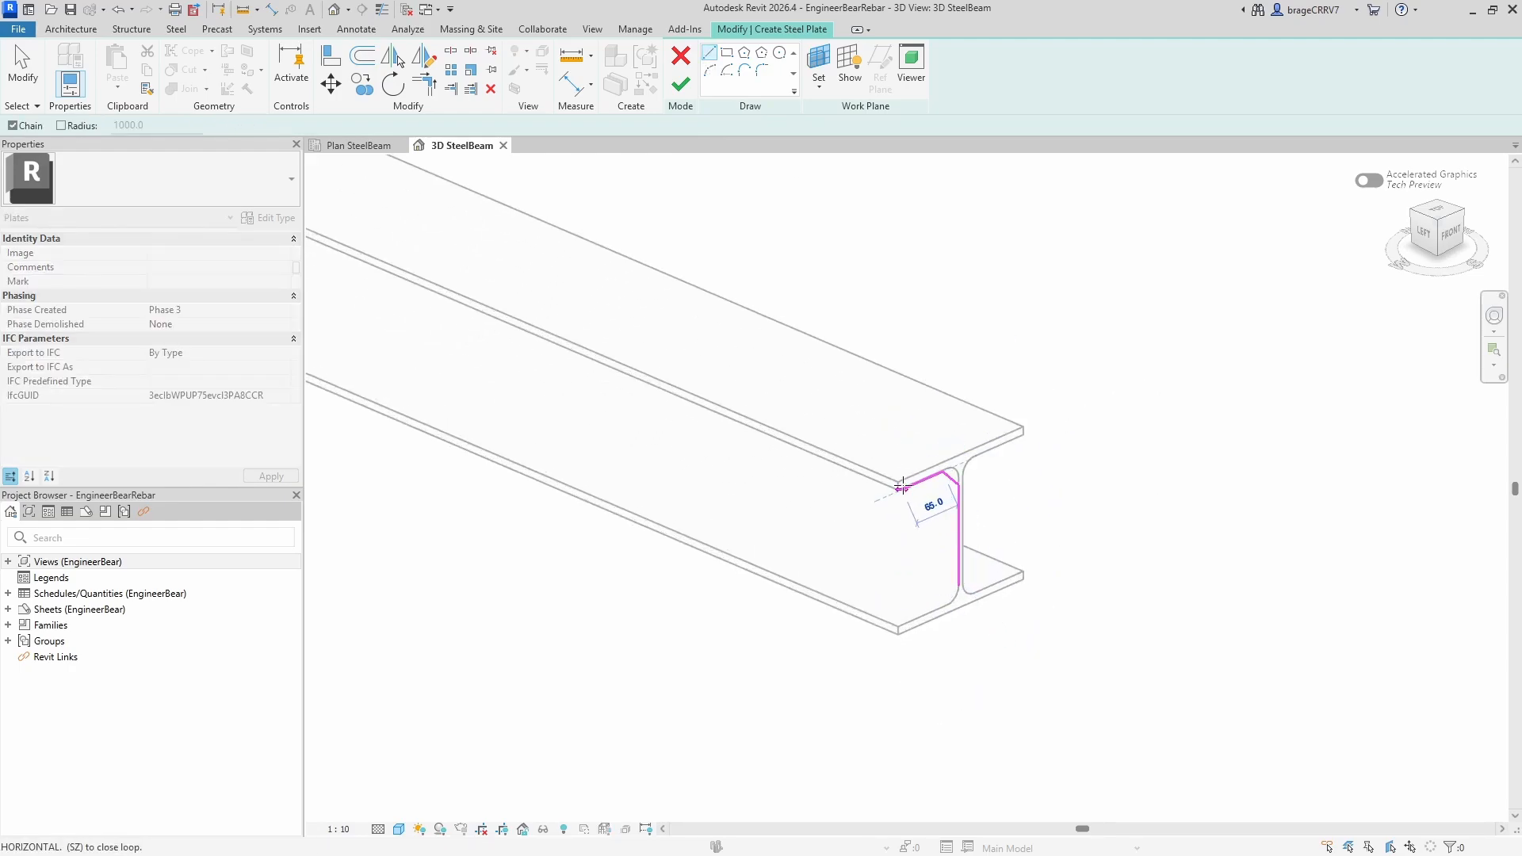
pyautogui.click(899, 491)
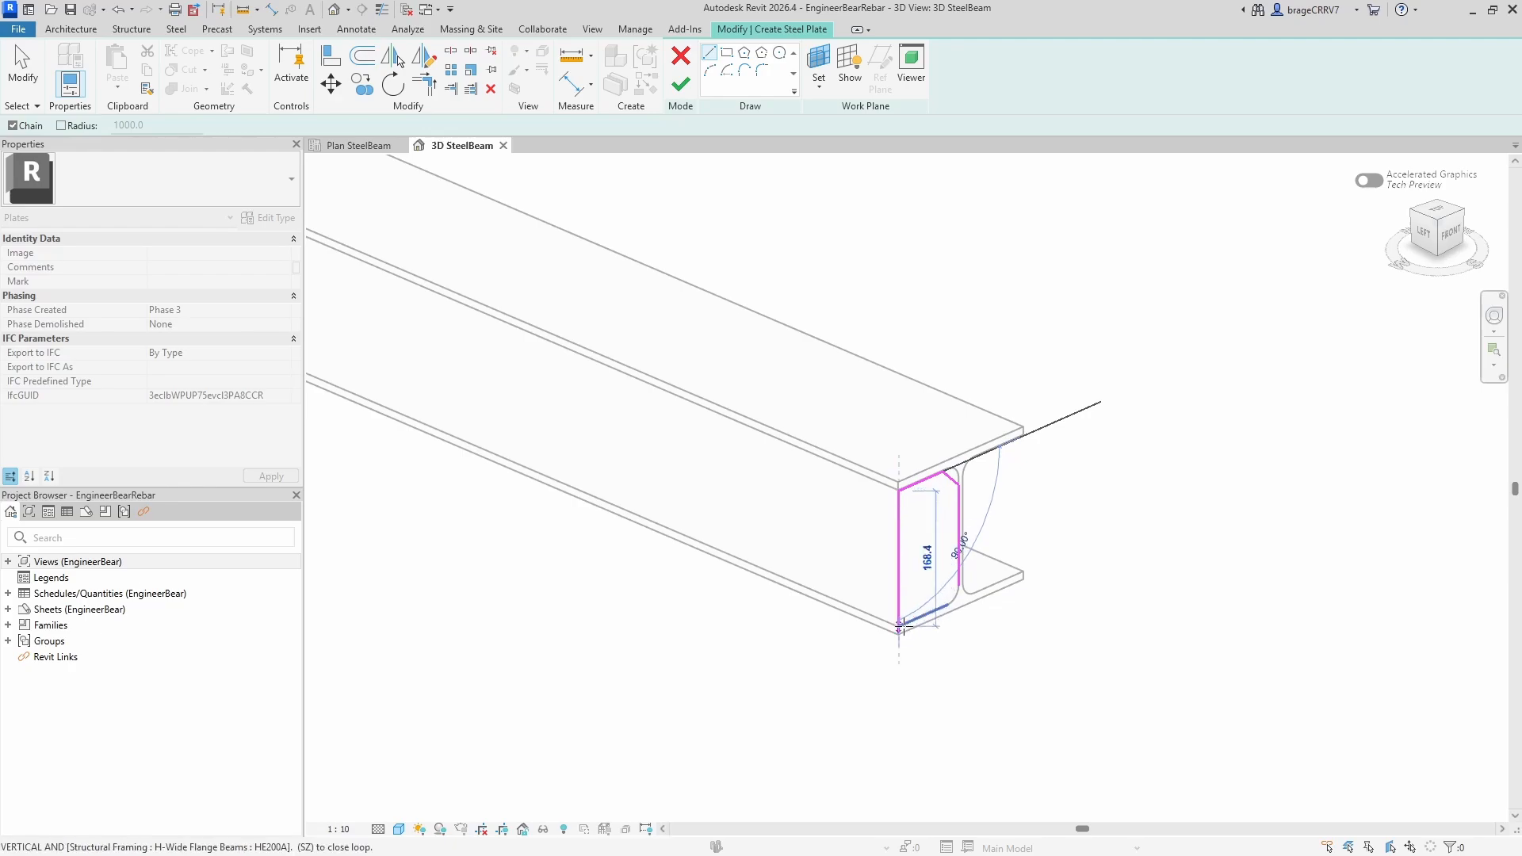
pyautogui.click(899, 626)
pyautogui.click(951, 607)
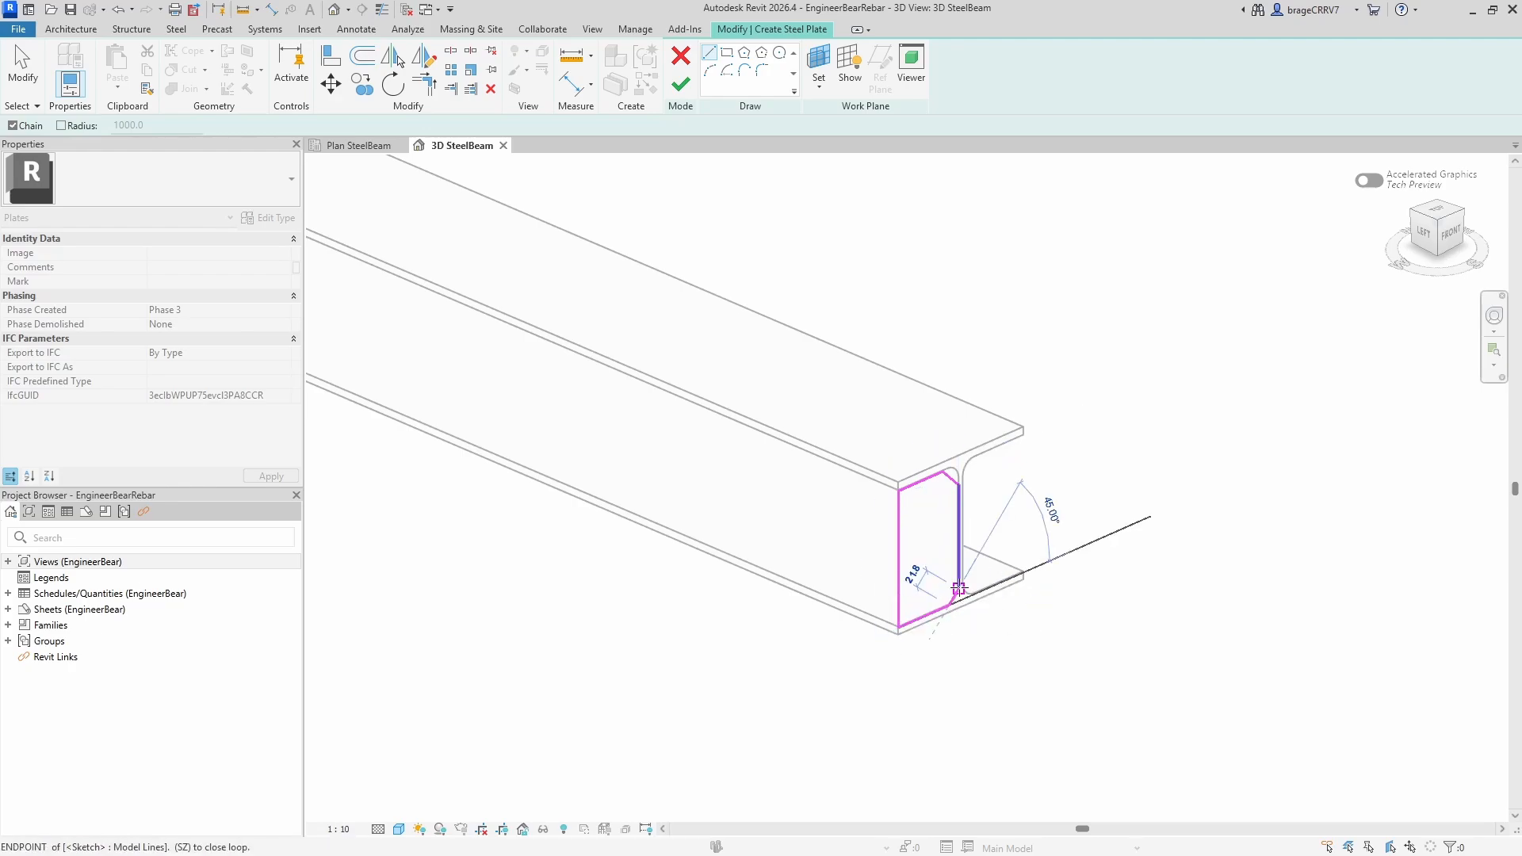
pyautogui.click(959, 586)
pyautogui.click(680, 85)
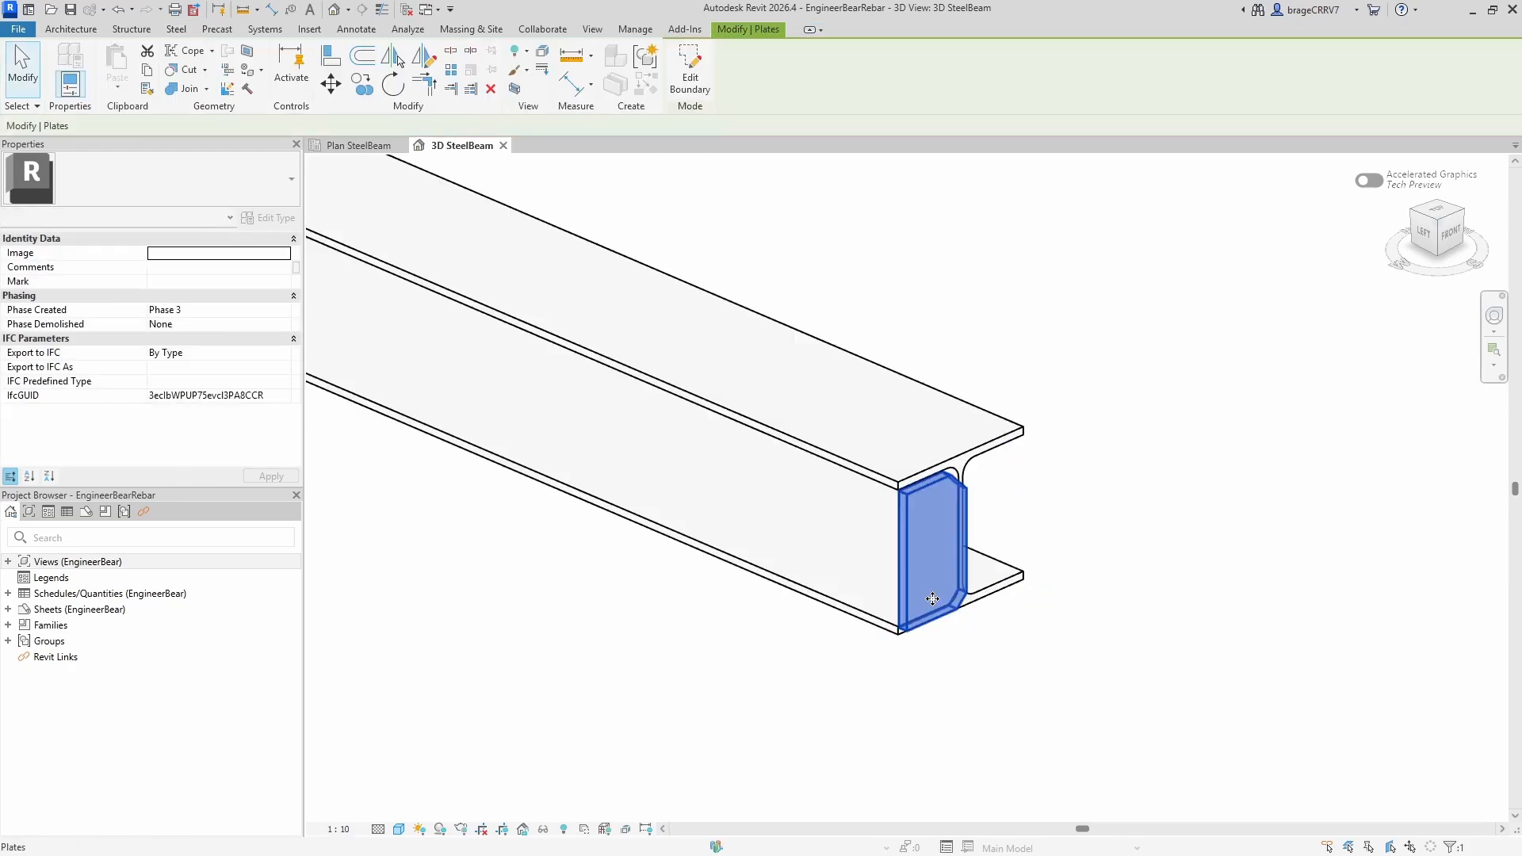
# Step: Set the end plate's thickness to 5.0 mm
pyautogui.click(196, 282)
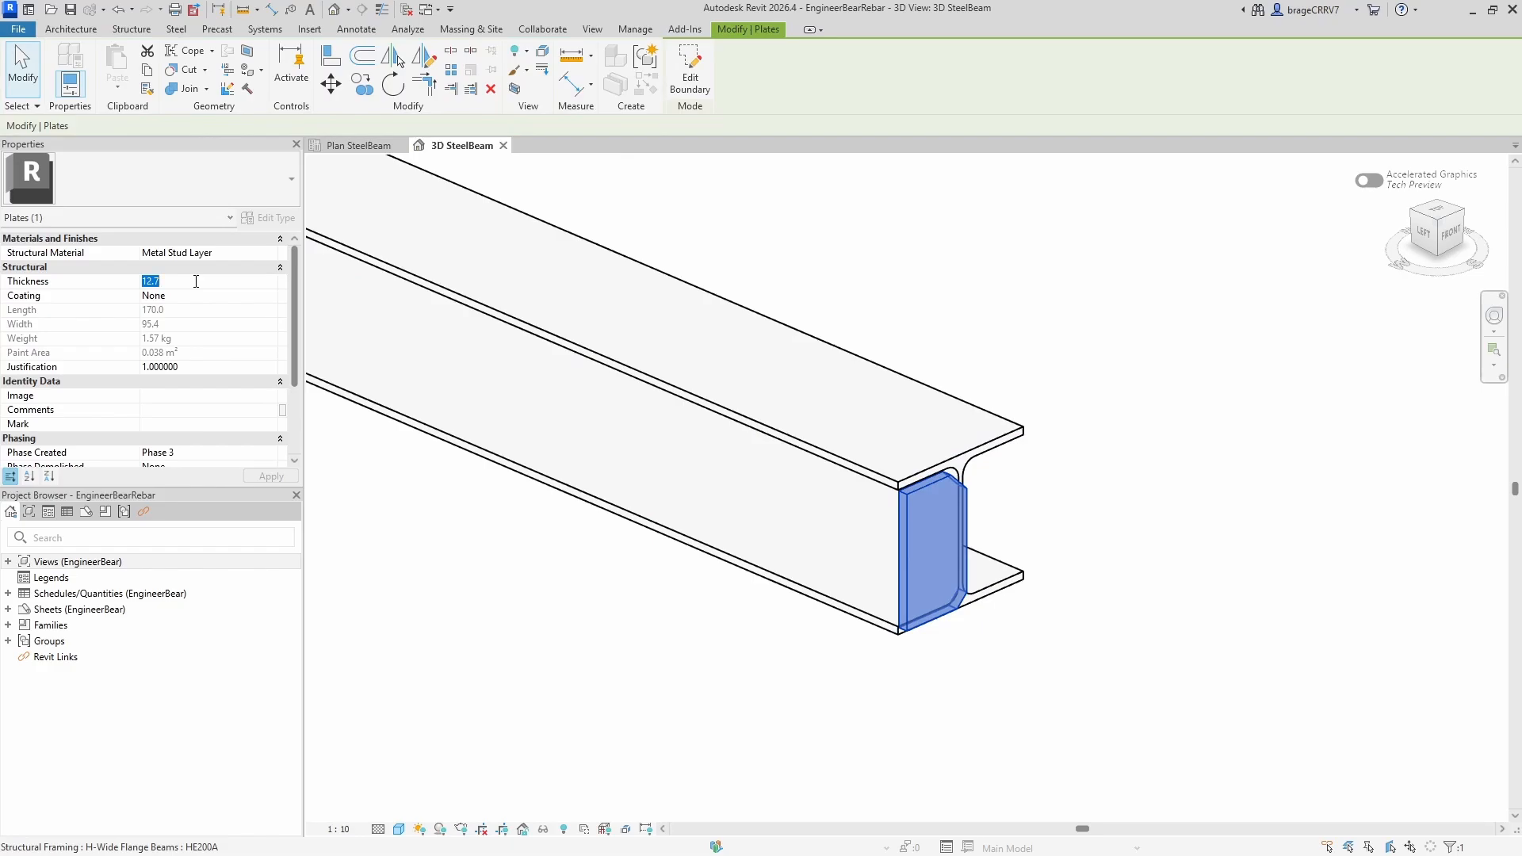
pyautogui.write('5.0')
pyautogui.click(1076, 655)
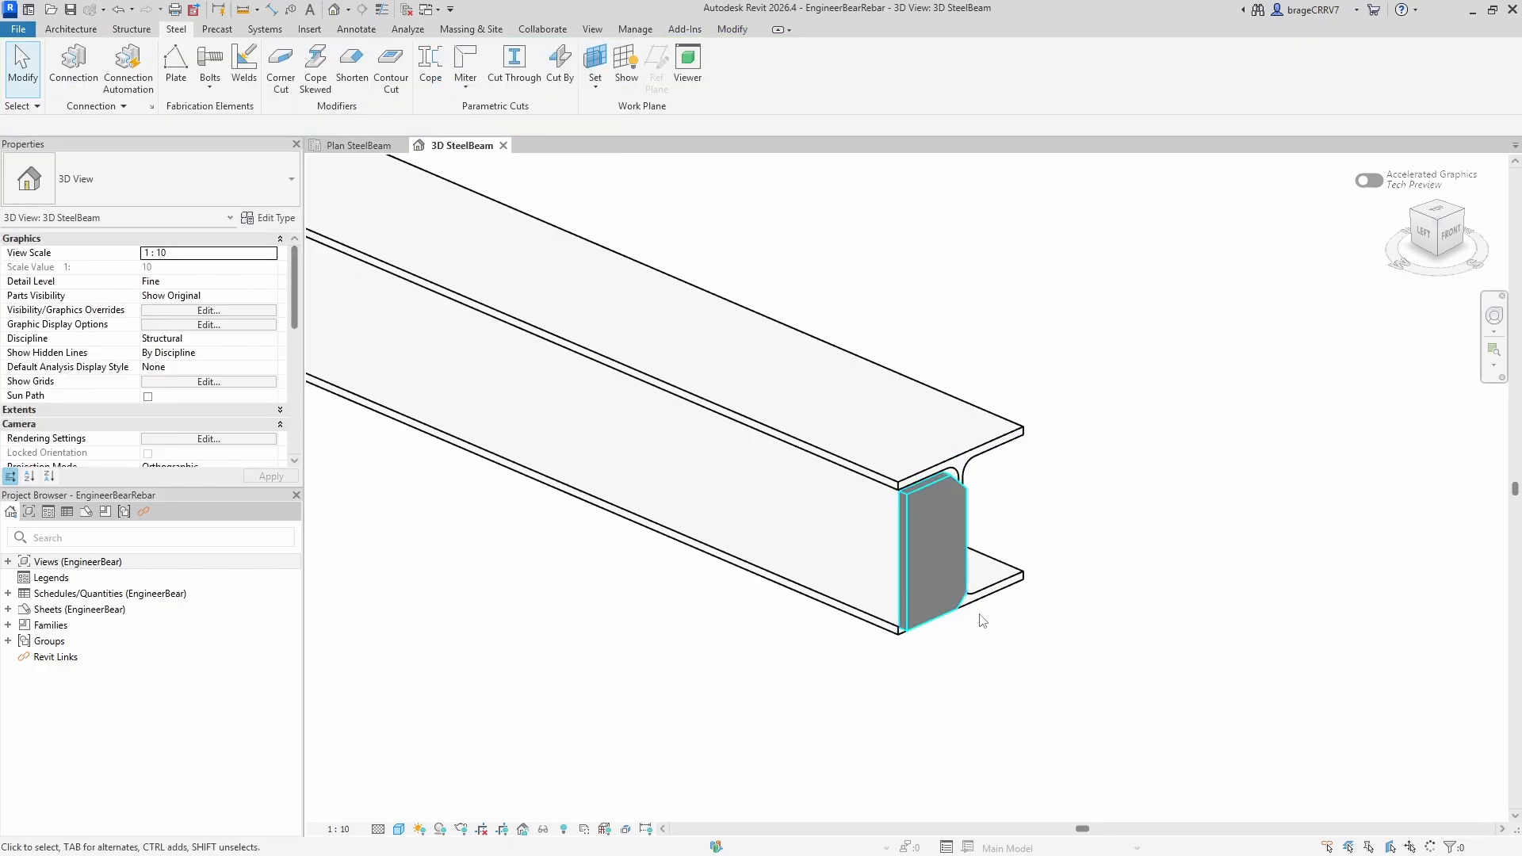
pyautogui.click(913, 578)
pyautogui.click(713, 774)
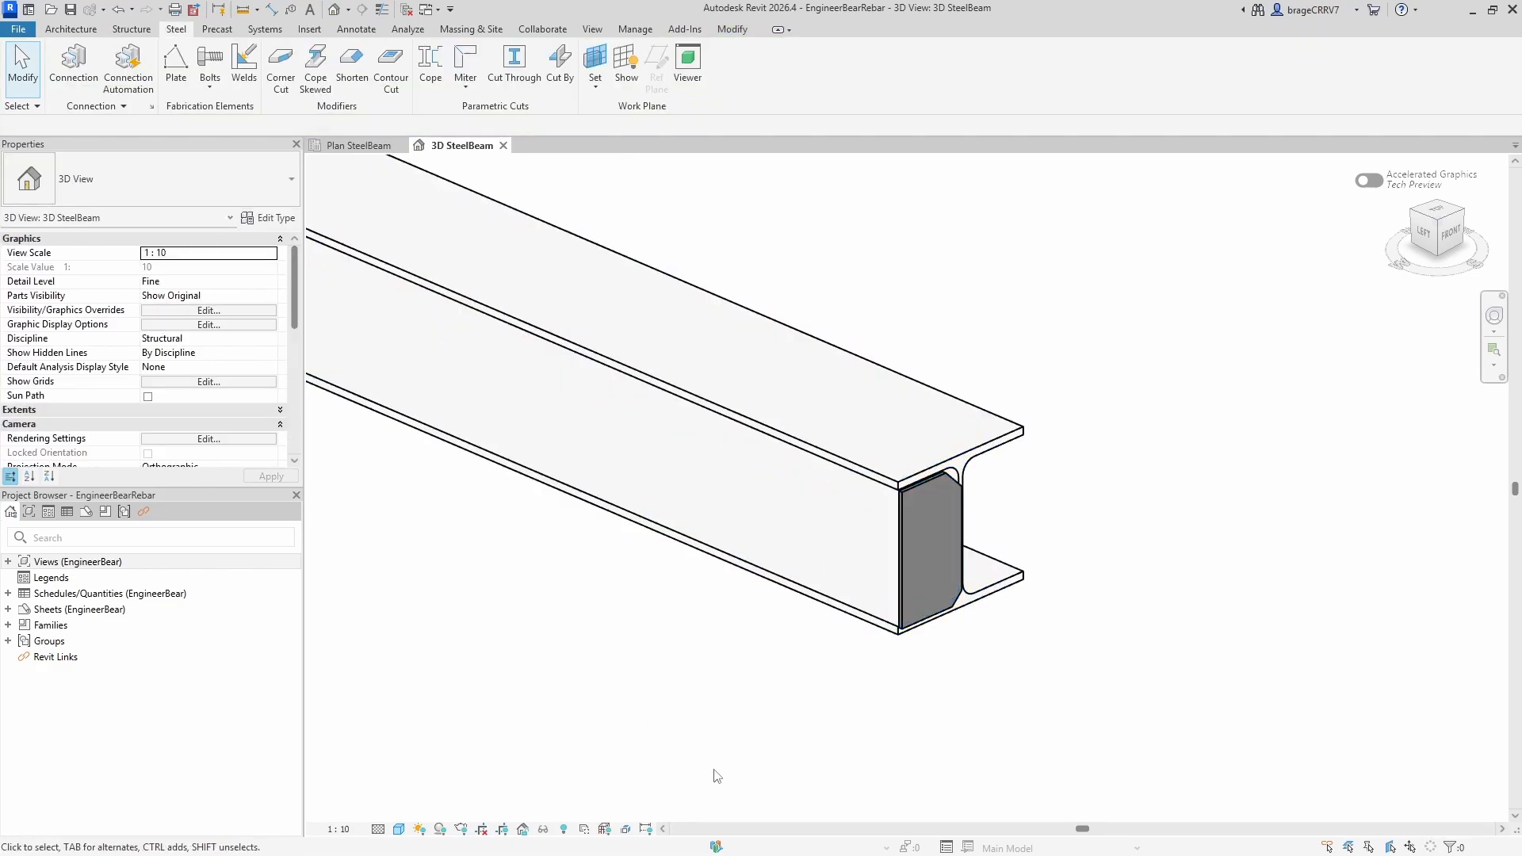
# Step: Open the Plan SteelBeam view and set its detail level to Fine
pyautogui.click(329, 148)
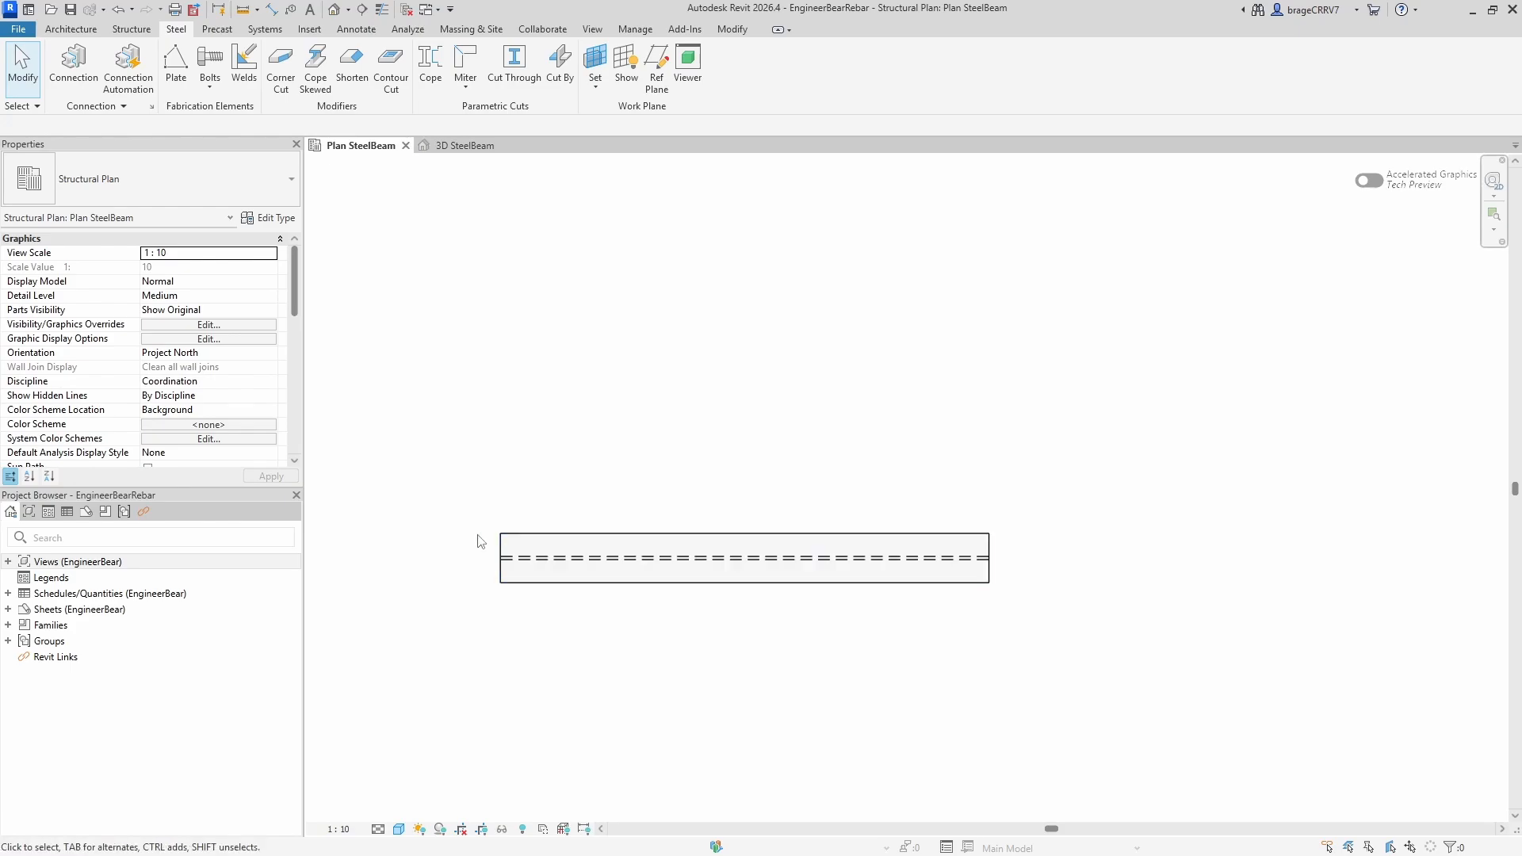
pyautogui.click(378, 829)
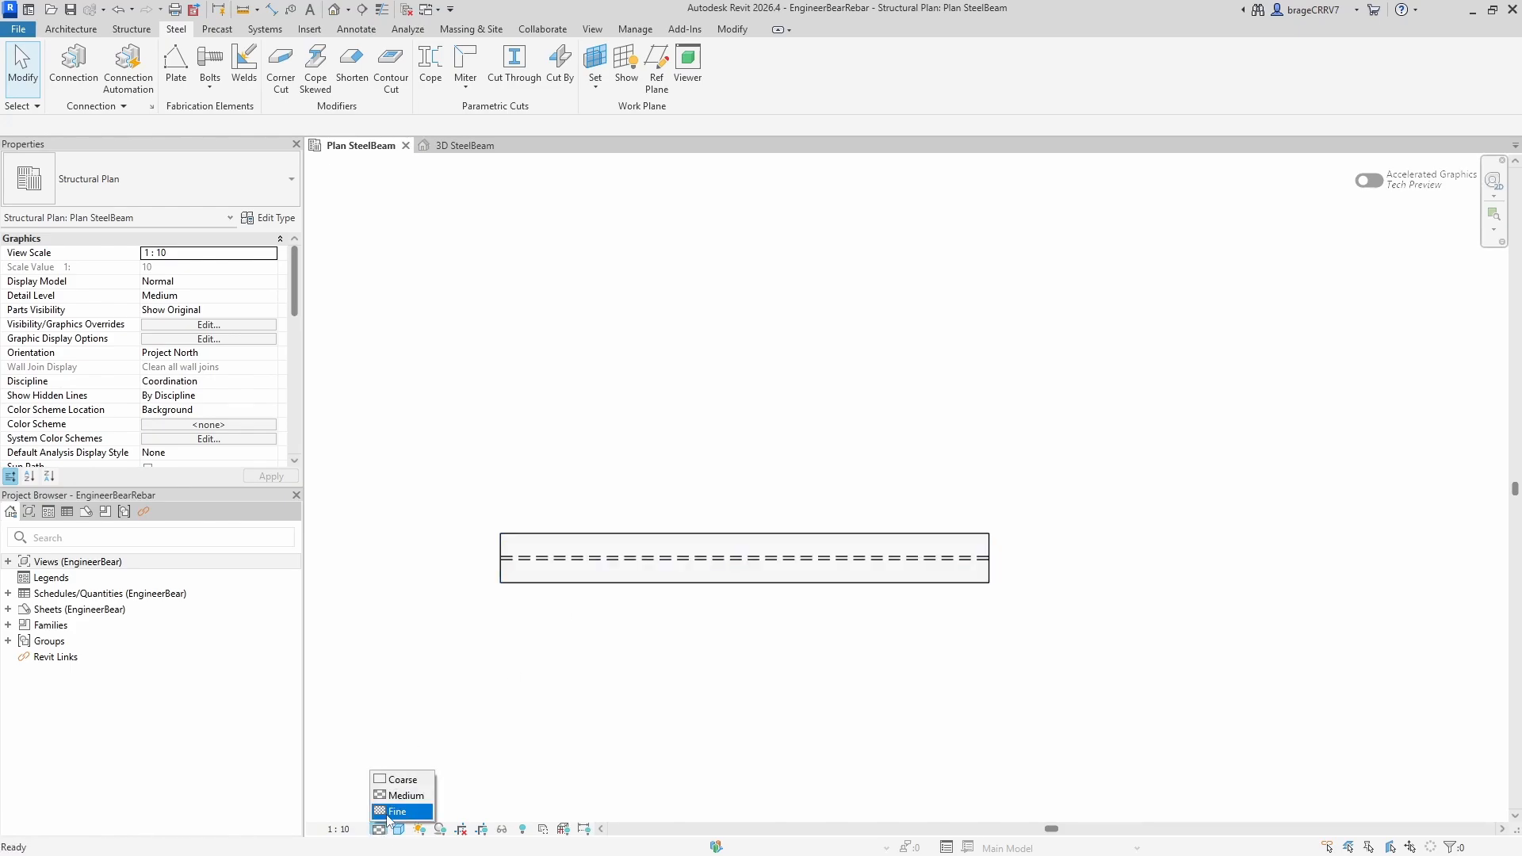
pyautogui.click(388, 812)
pyautogui.scroll(2, 991, 577)
pyautogui.click(1004, 588)
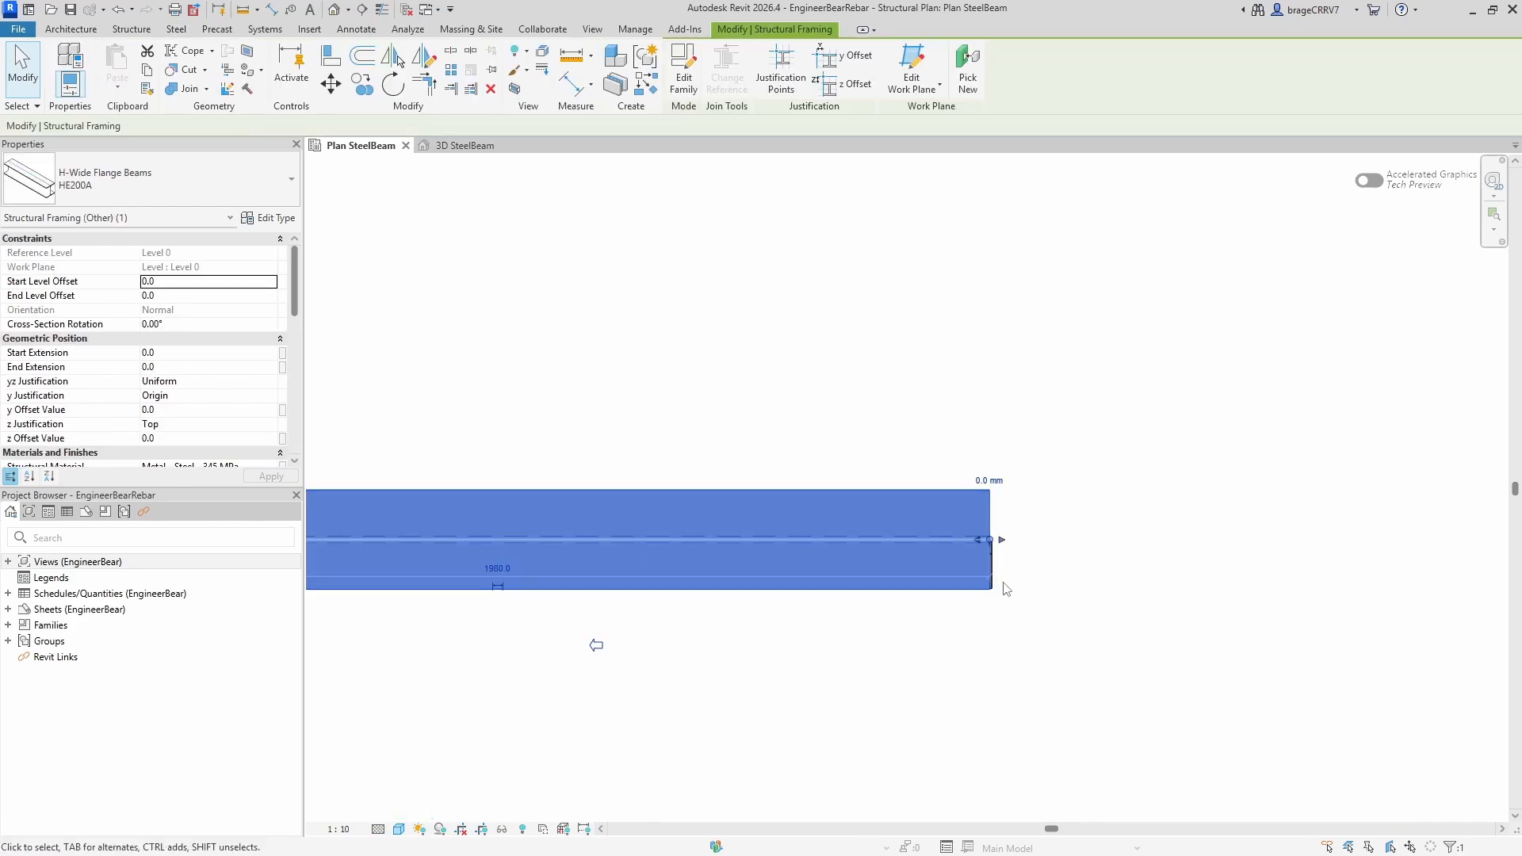
pyautogui.click(1004, 583)
pyautogui.click(994, 577)
pyautogui.press('m')
pyautogui.press('v')
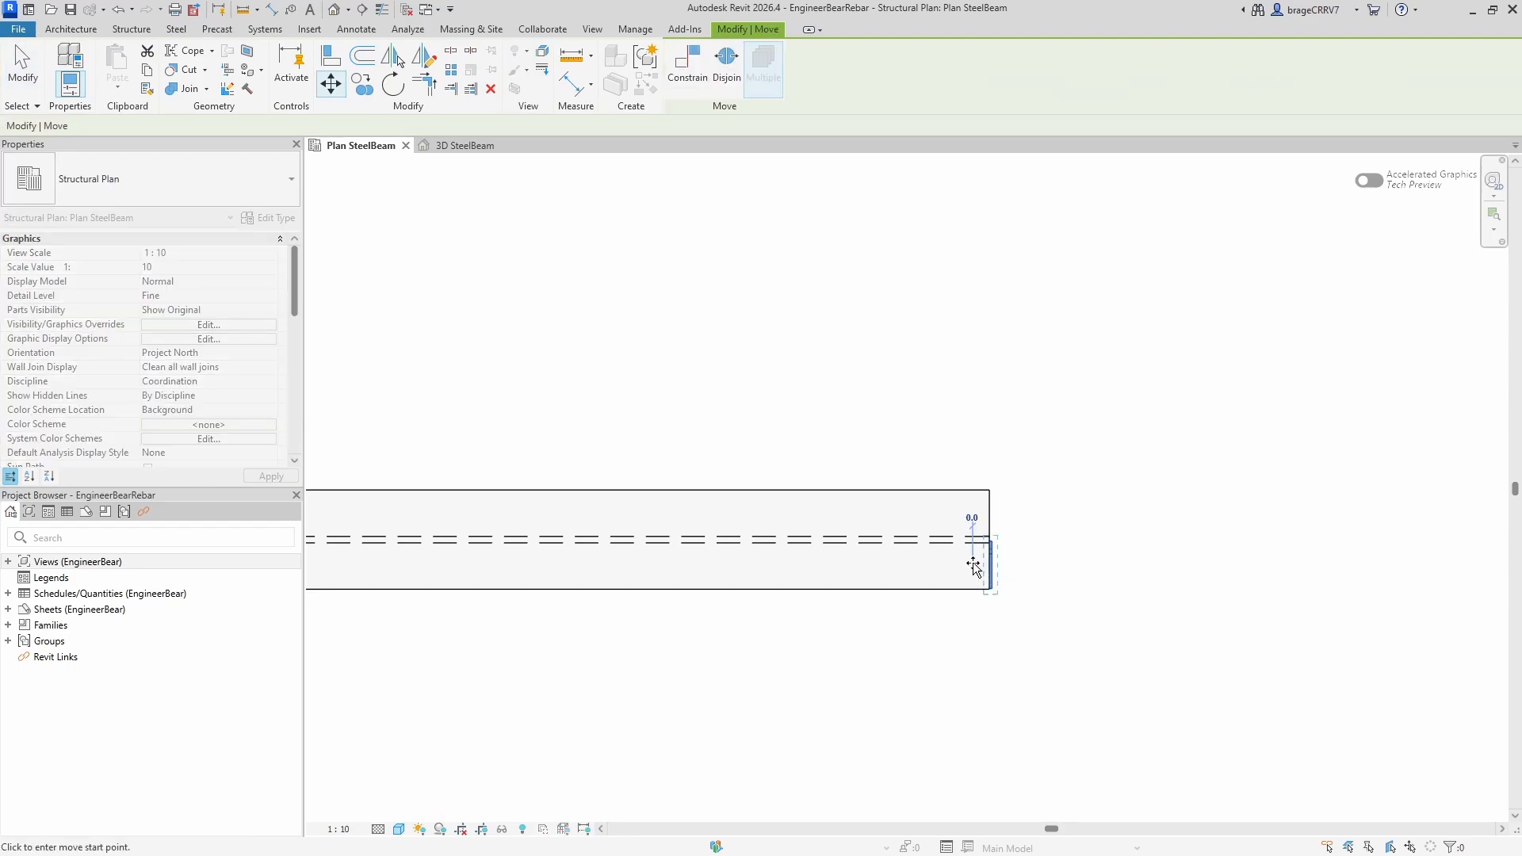
pyautogui.press('Escape')
pyautogui.press('Escape')
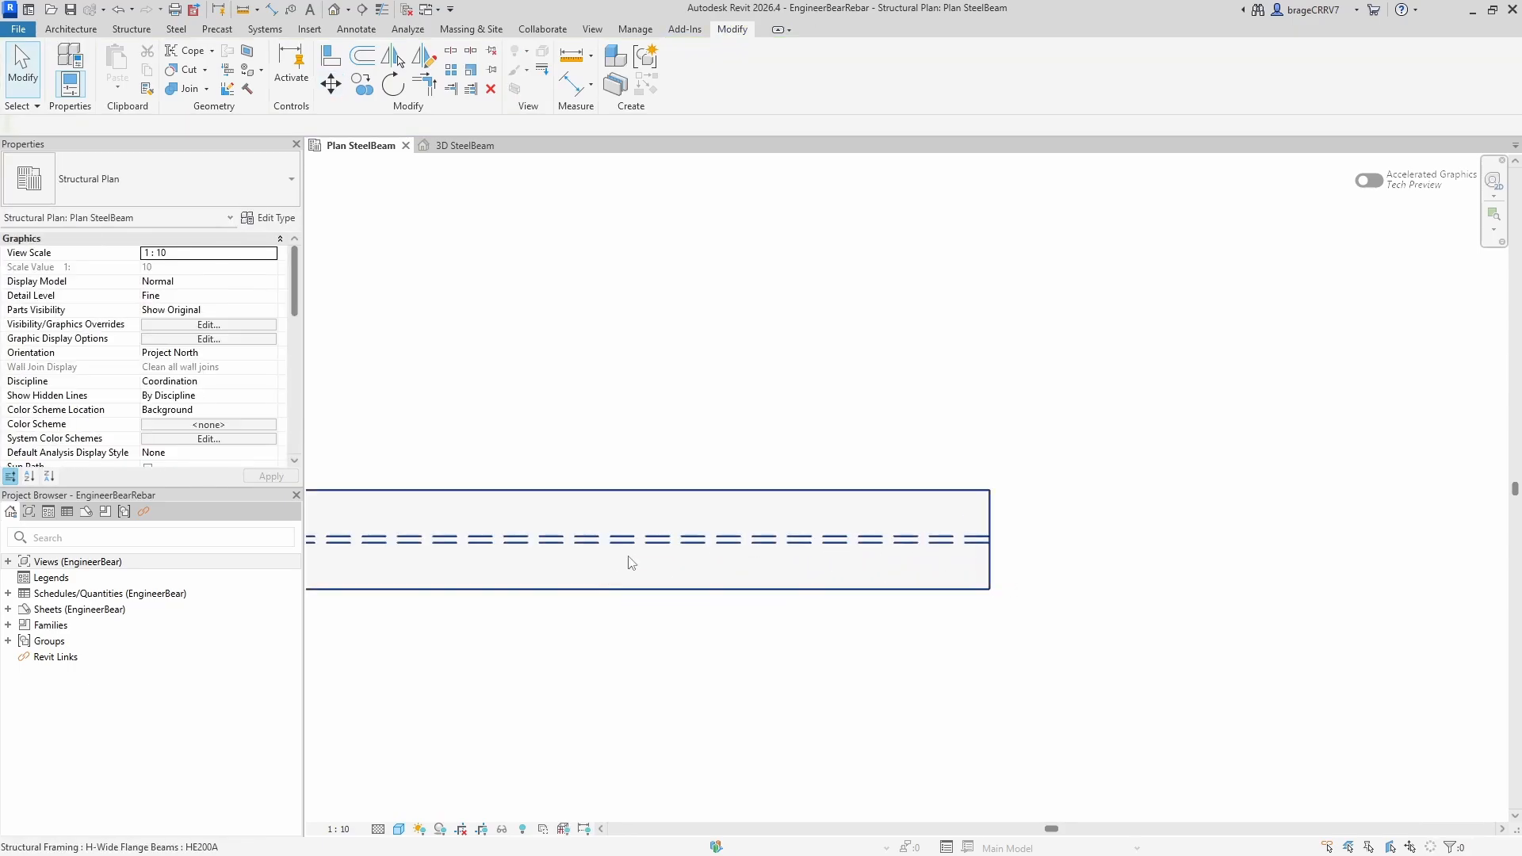
# Step: Change the plan view's visual style to Wireframe
pyautogui.moveTo(484, 386); pyautogui.dragTo(837, 644)
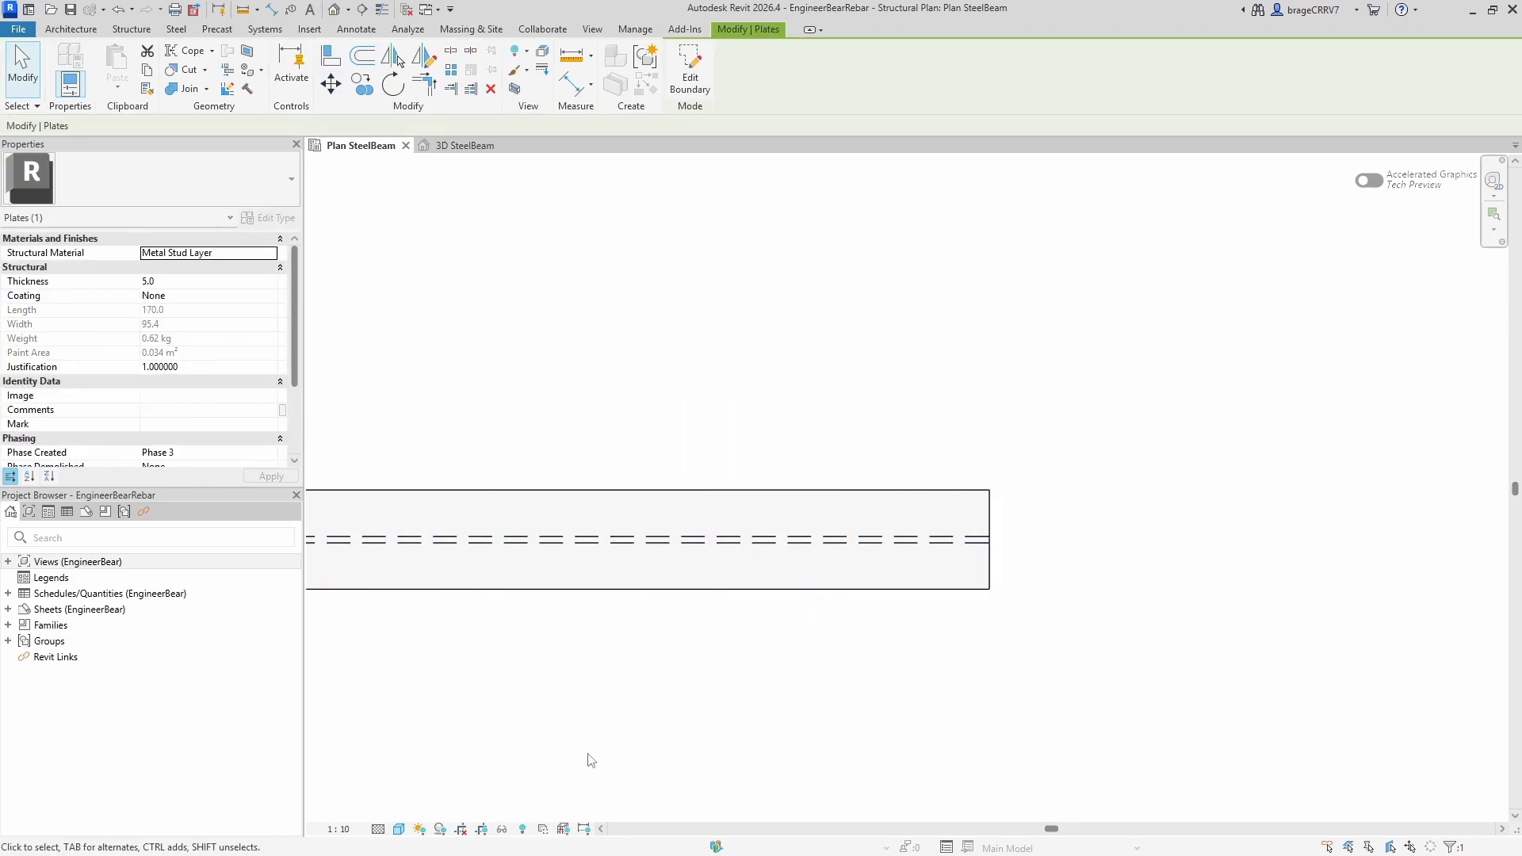
pyautogui.click(590, 761)
pyautogui.click(398, 829)
pyautogui.click(420, 725)
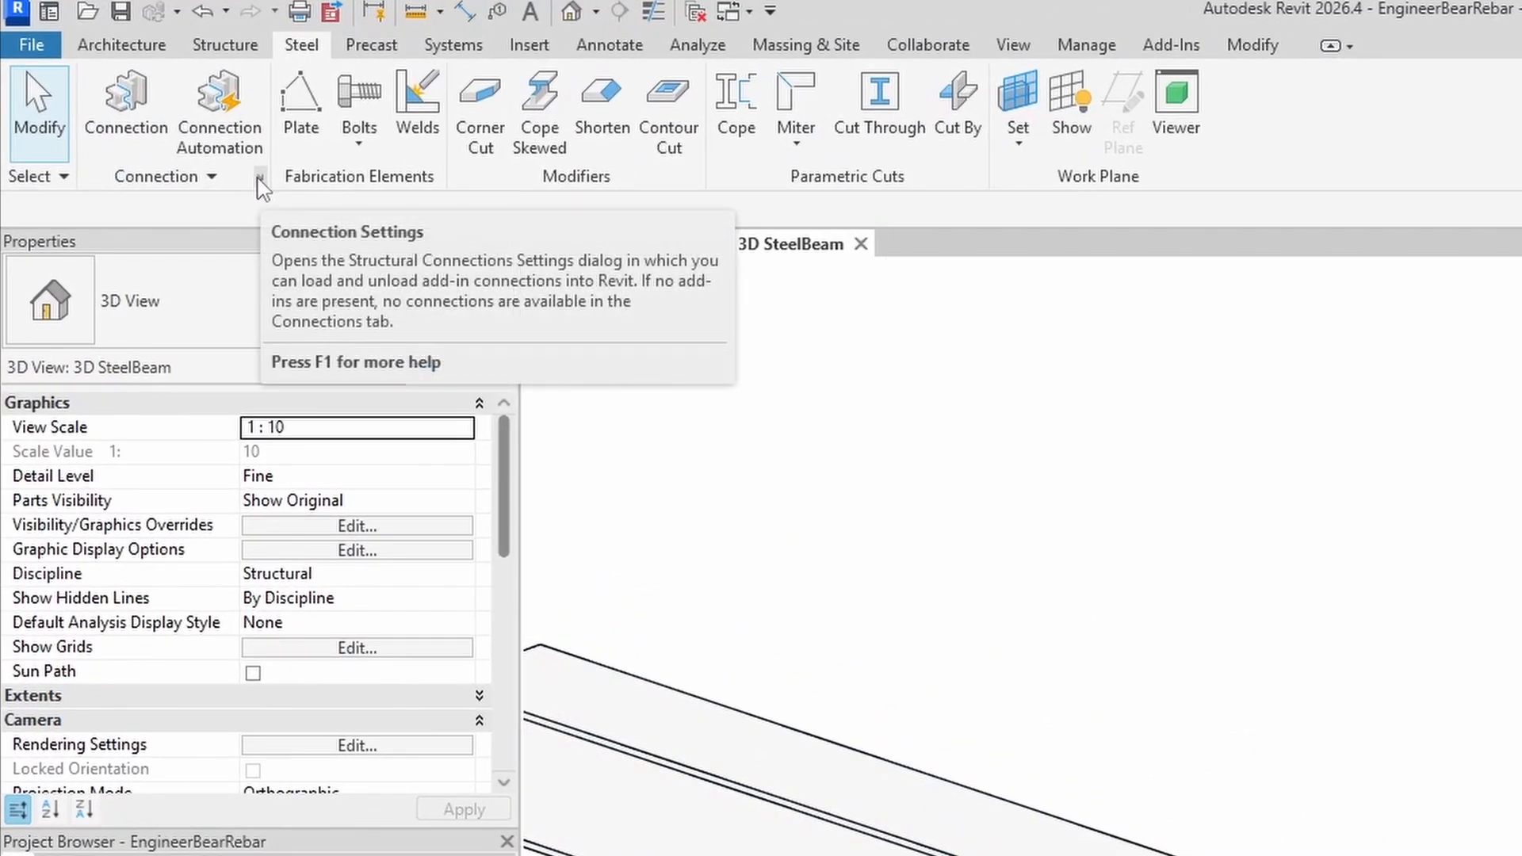
# Step: Load the Stiffener connection into the project through the structural connection settings
pyautogui.click(260, 179)
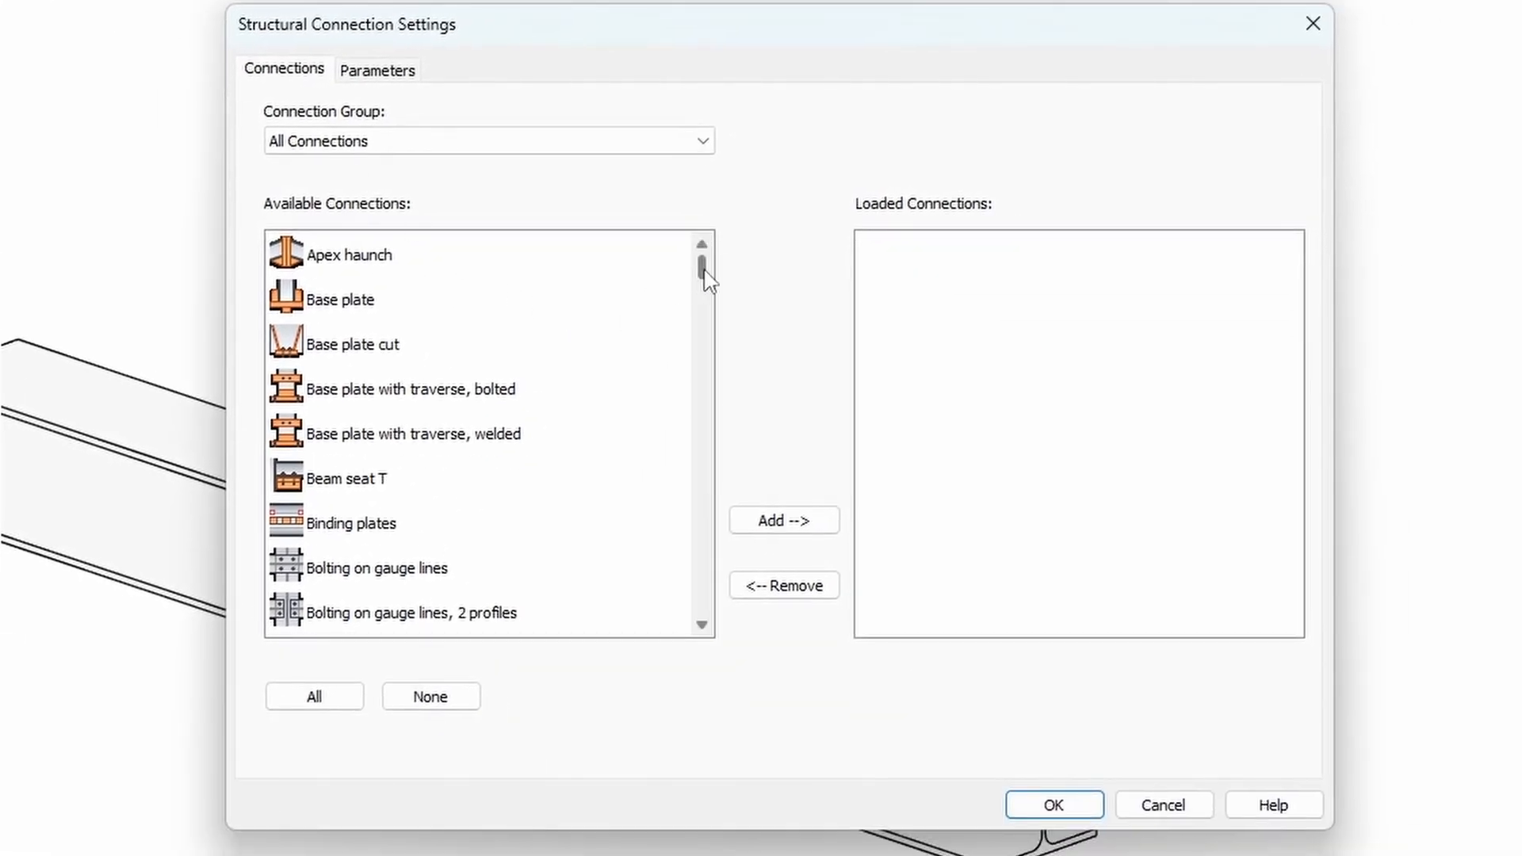
pyautogui.moveTo(704, 271); pyautogui.dragTo(701, 558)
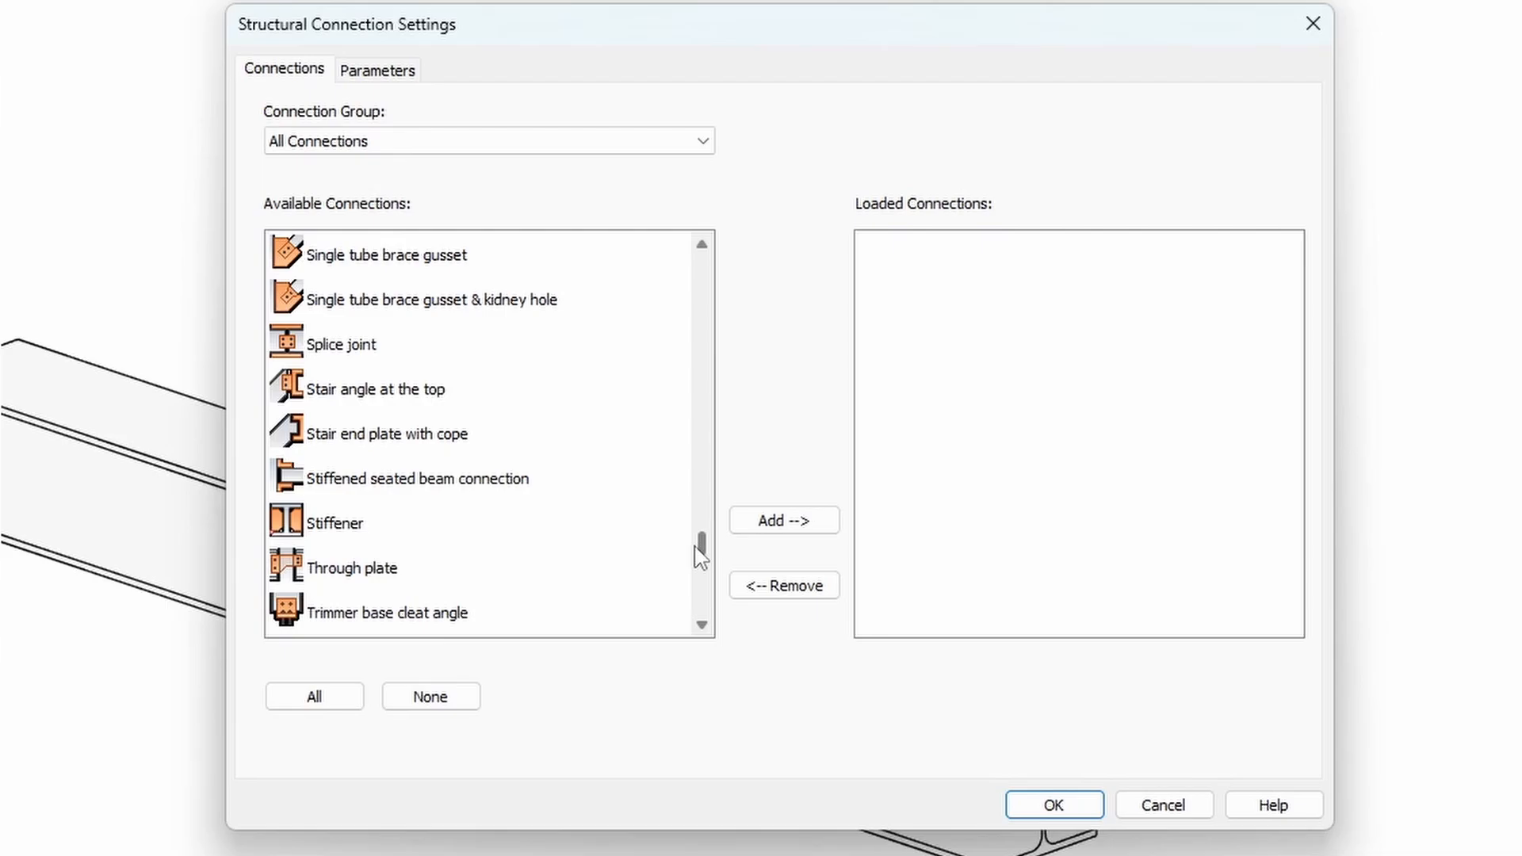
pyautogui.click(344, 529)
pyautogui.click(766, 525)
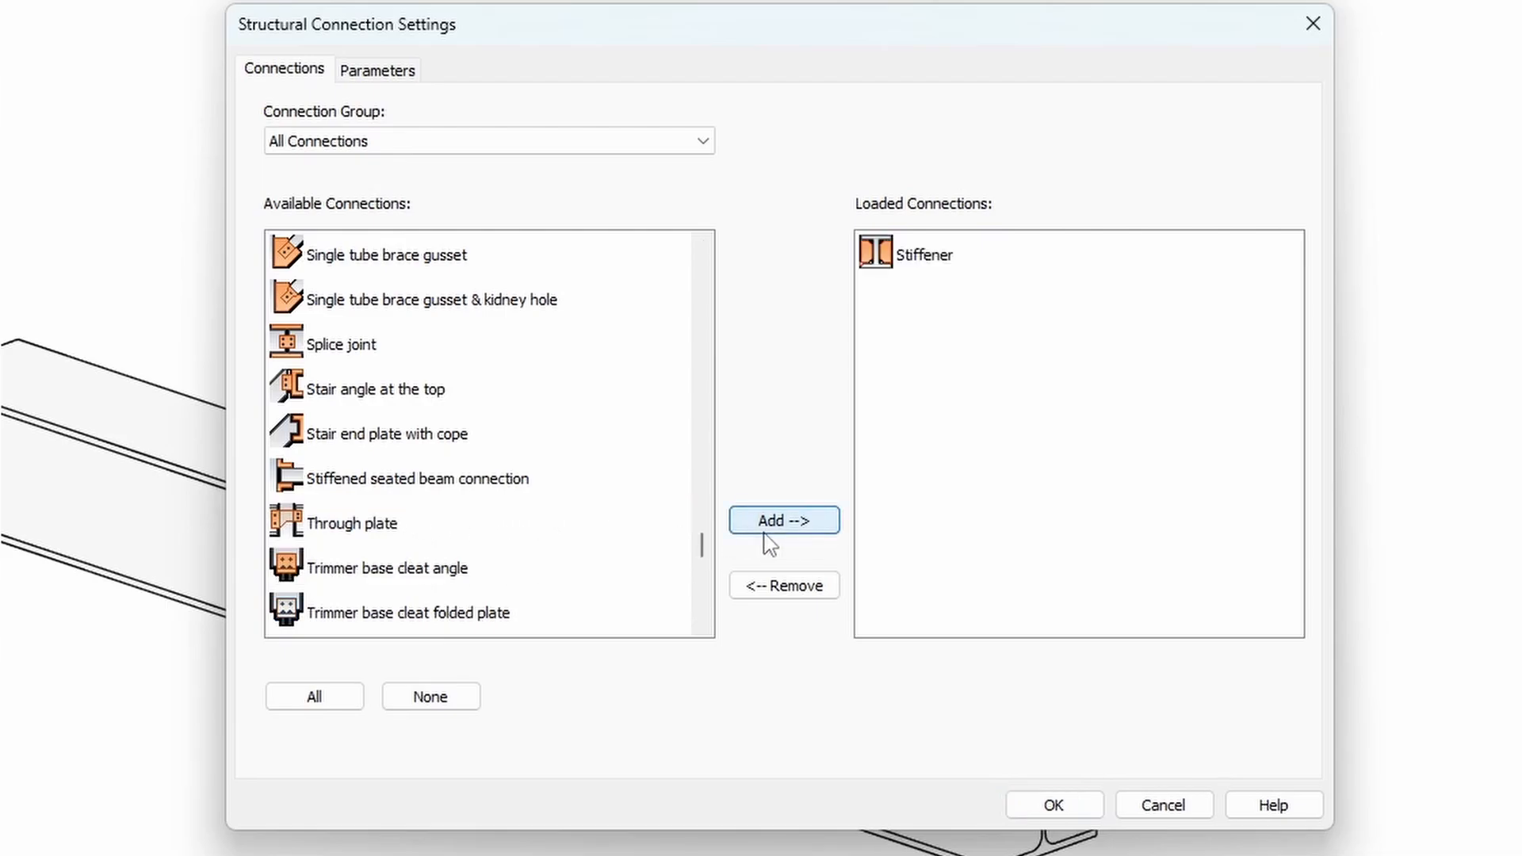
pyautogui.click(1015, 278)
pyautogui.click(1027, 801)
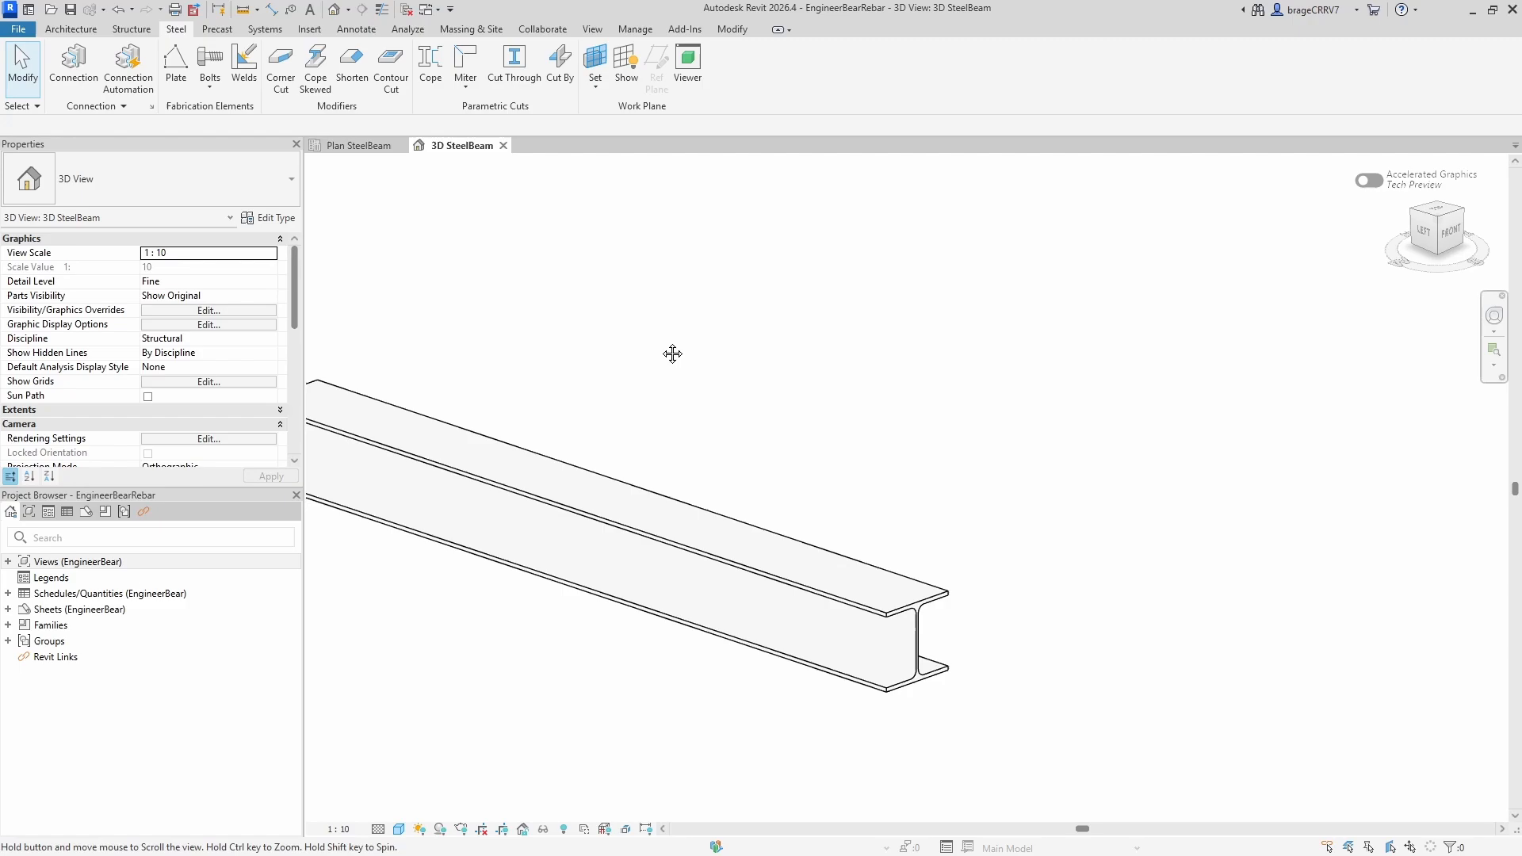
# Step: Place a Stiffener structural connection near the middle of the HE200A beam in the 3D view
pyautogui.moveTo(673, 353); pyautogui.dragTo(698, 343, button='middle')
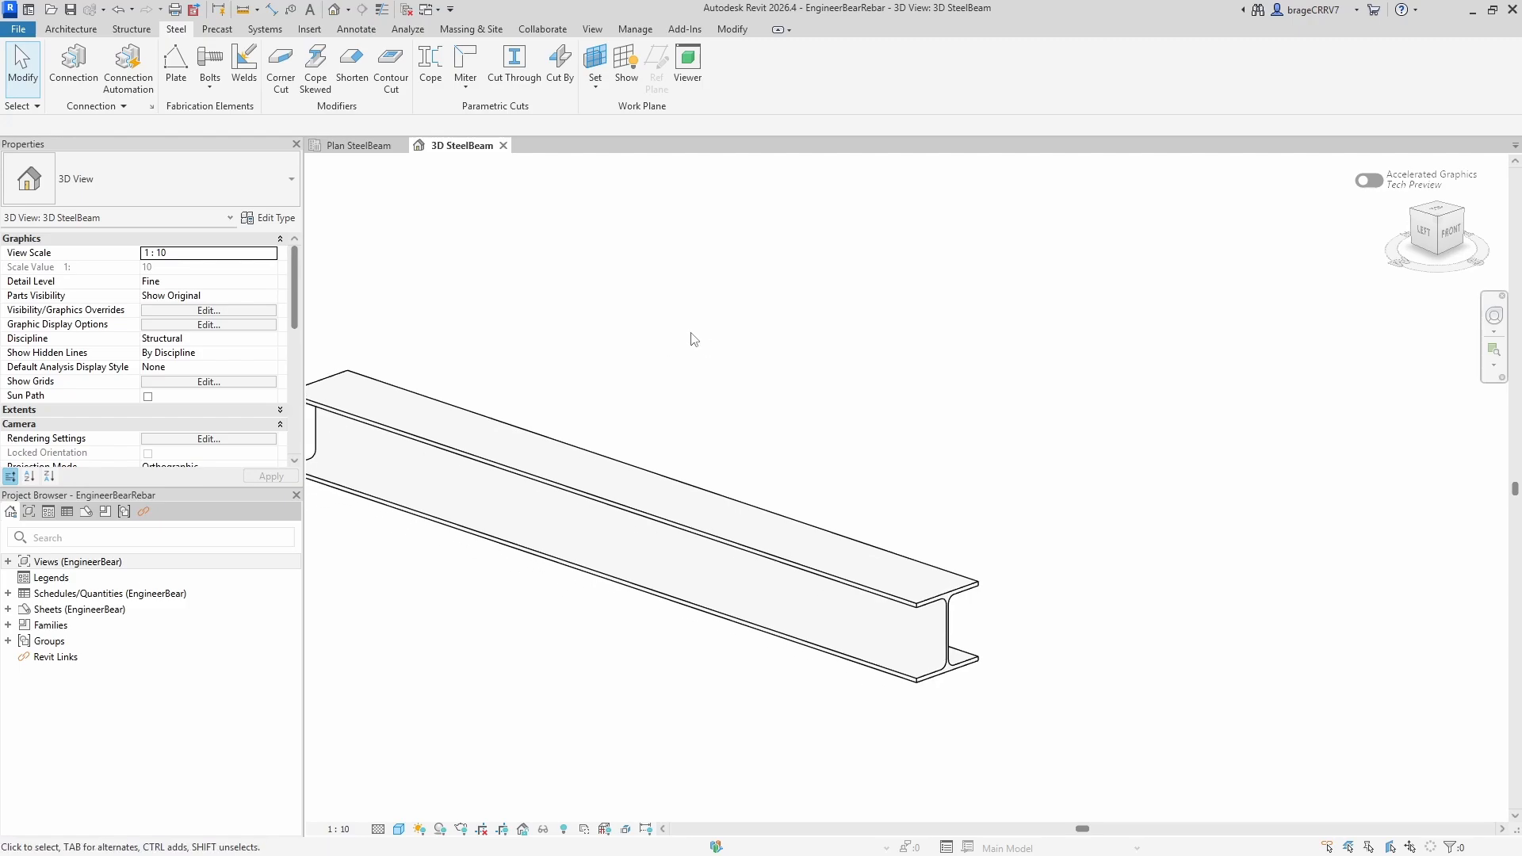
pyautogui.scroll(-1, 693, 336)
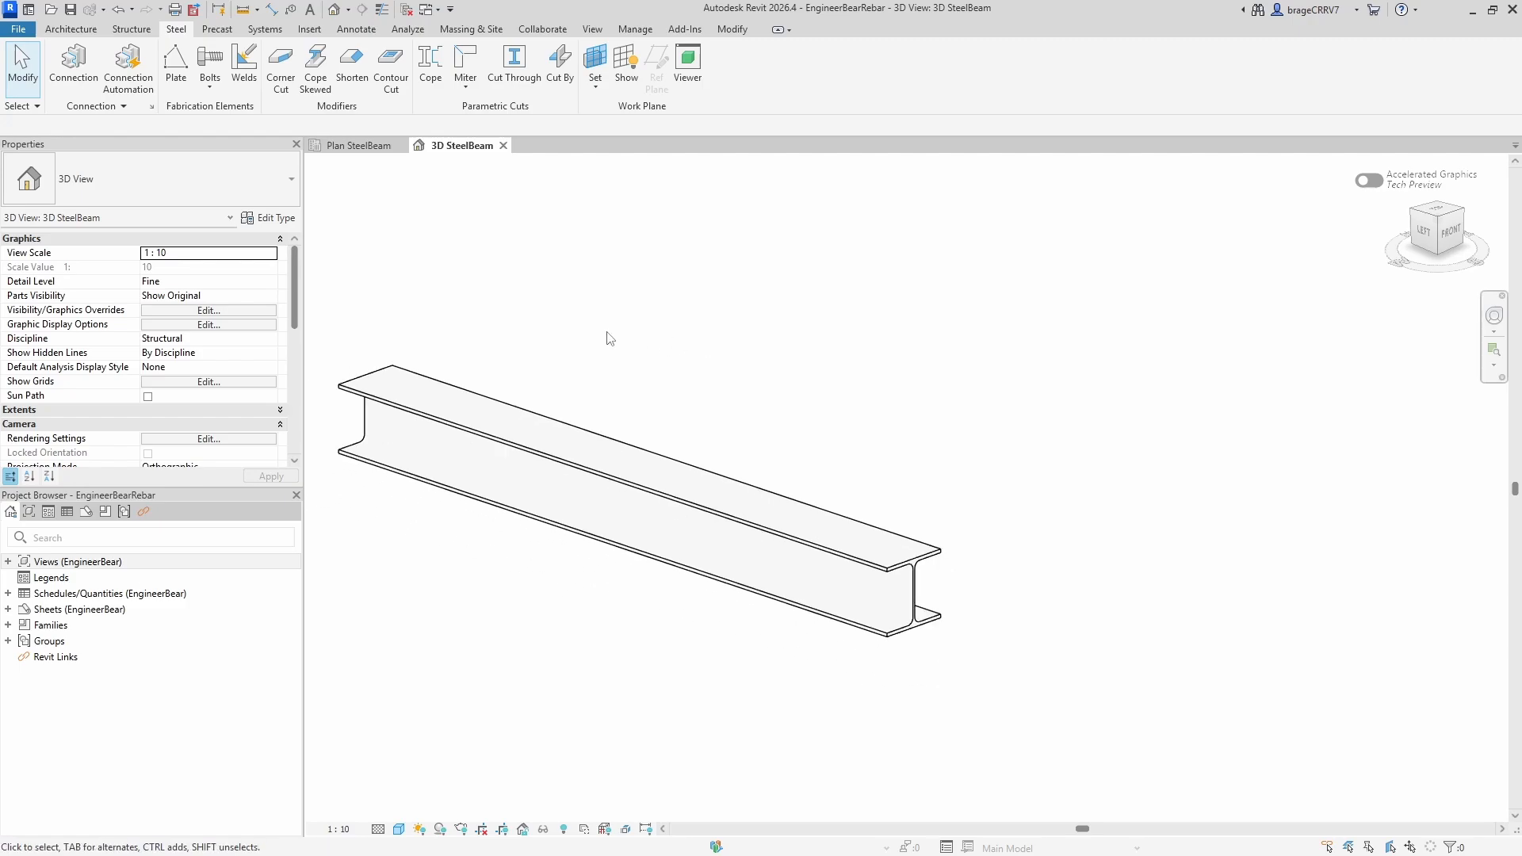
pyautogui.click(68, 78)
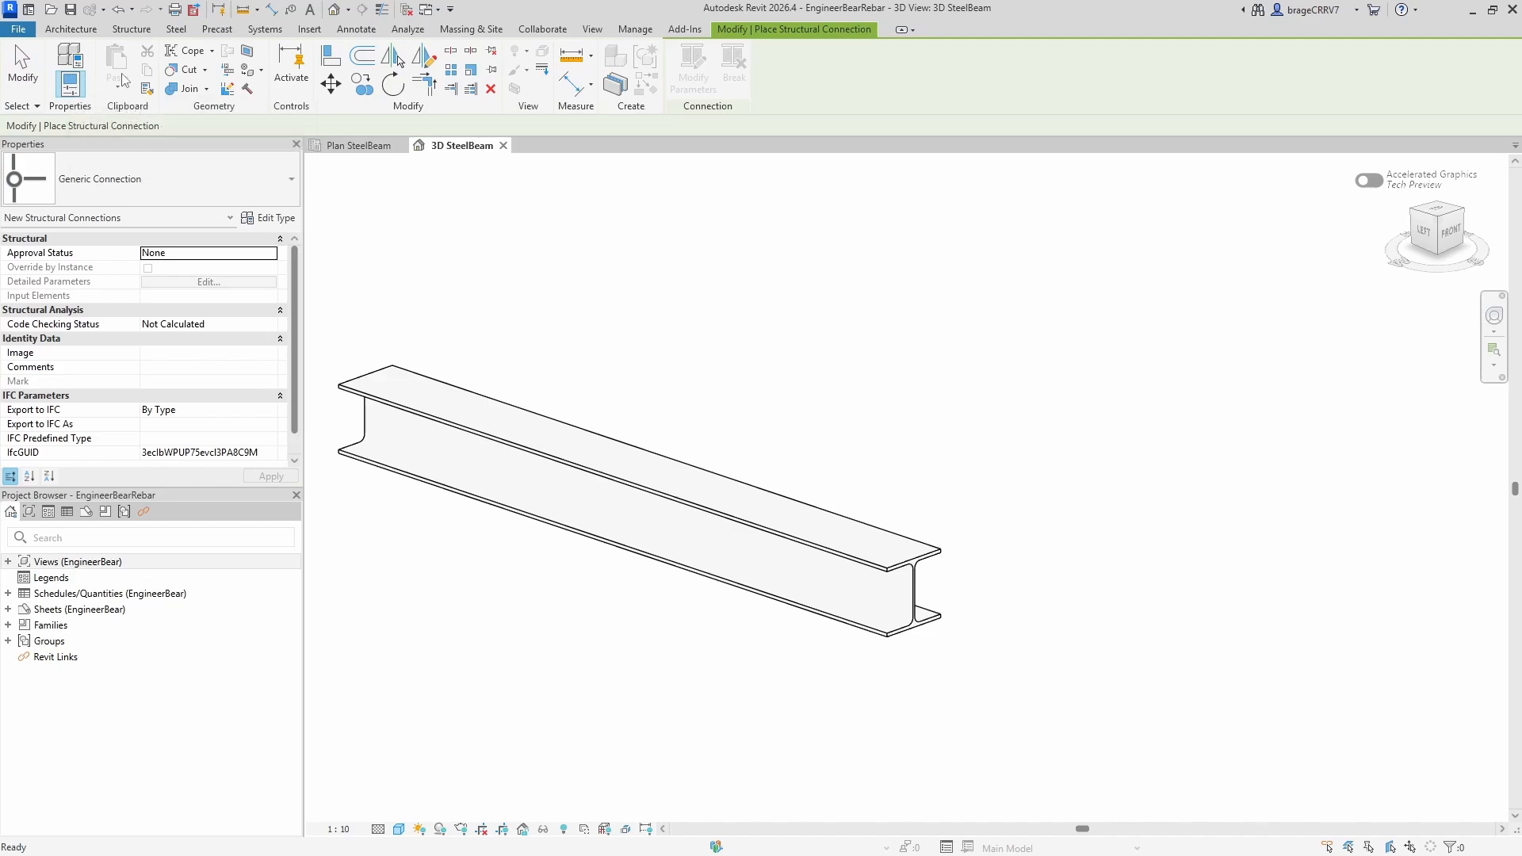
pyautogui.click(228, 176)
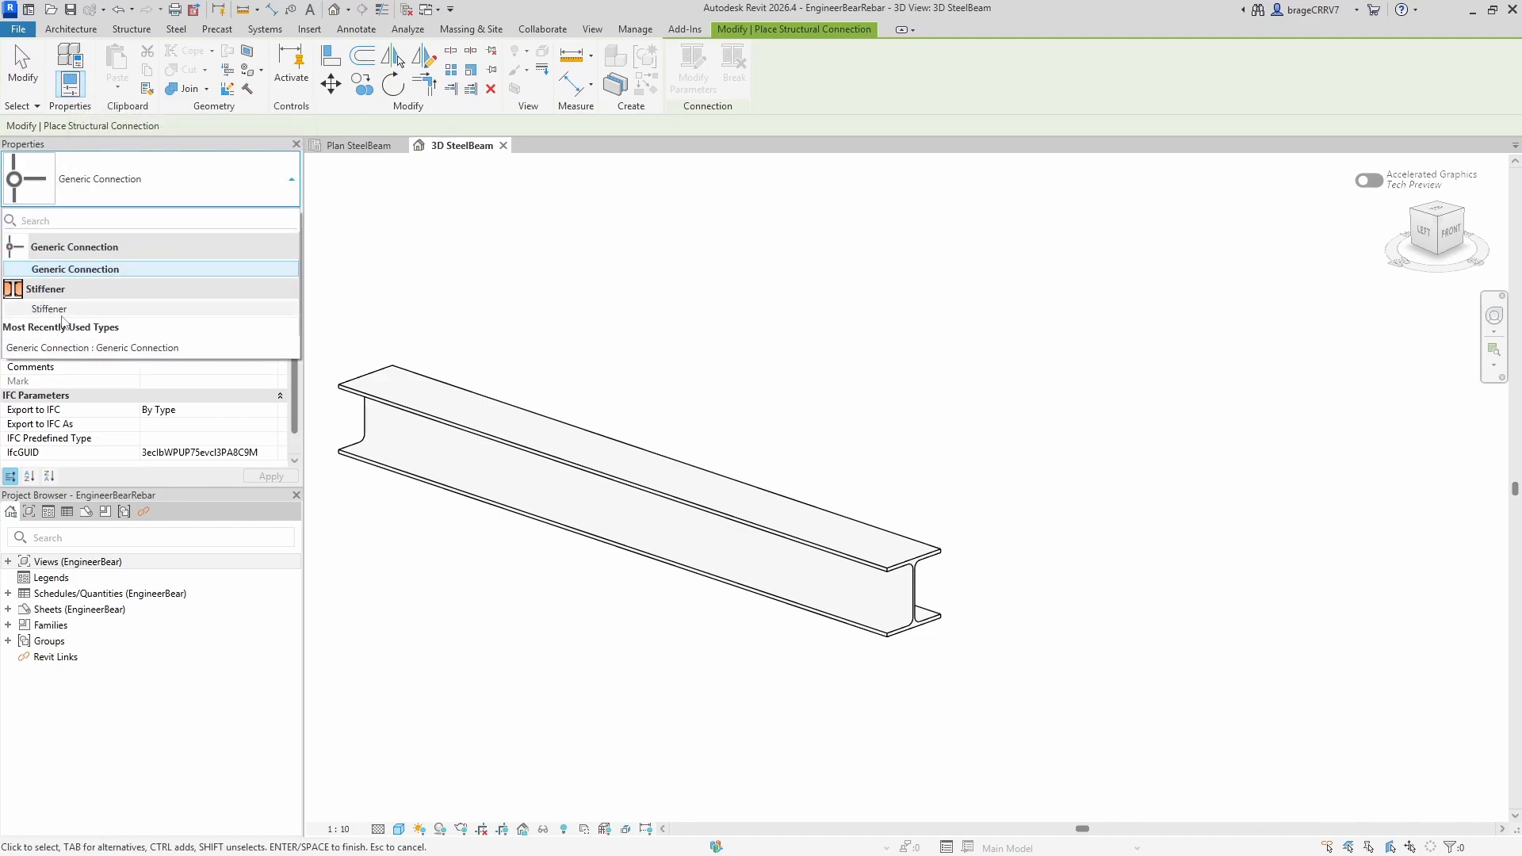
pyautogui.click(57, 311)
pyautogui.click(595, 481)
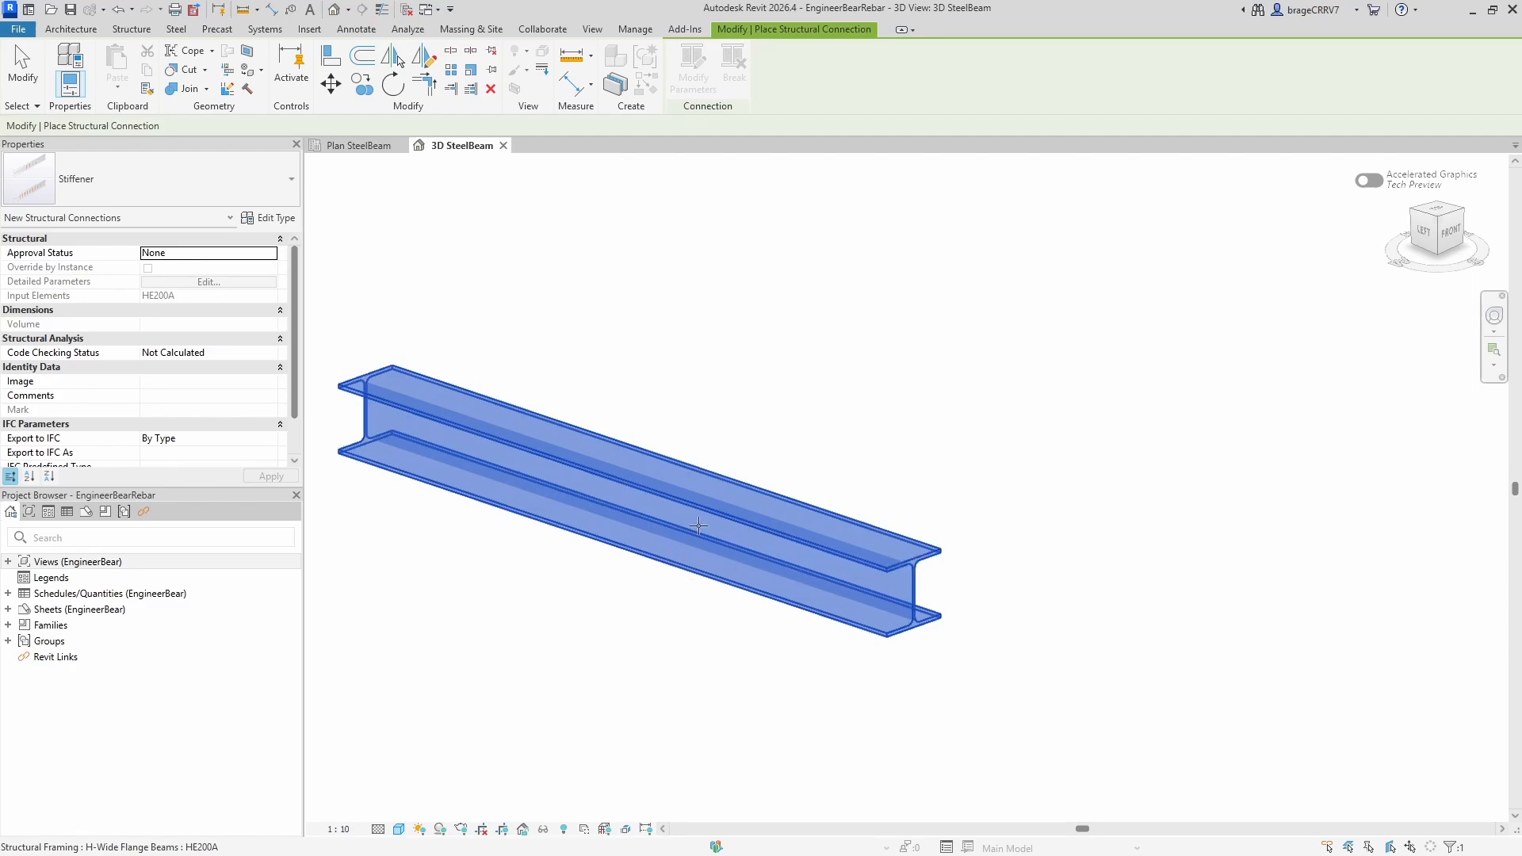
pyautogui.press('Return')
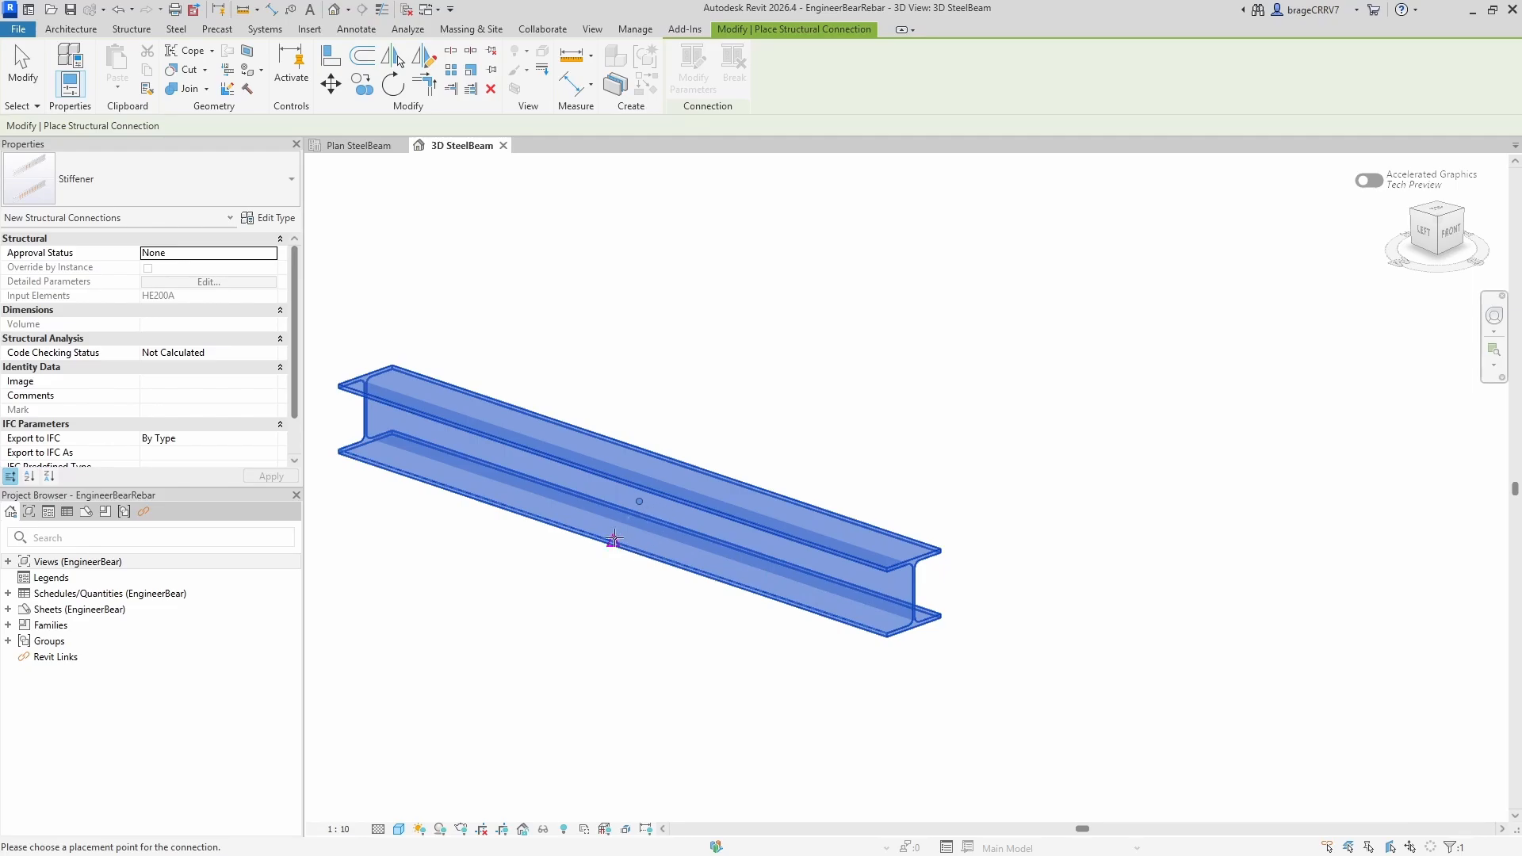
pyautogui.click(667, 711)
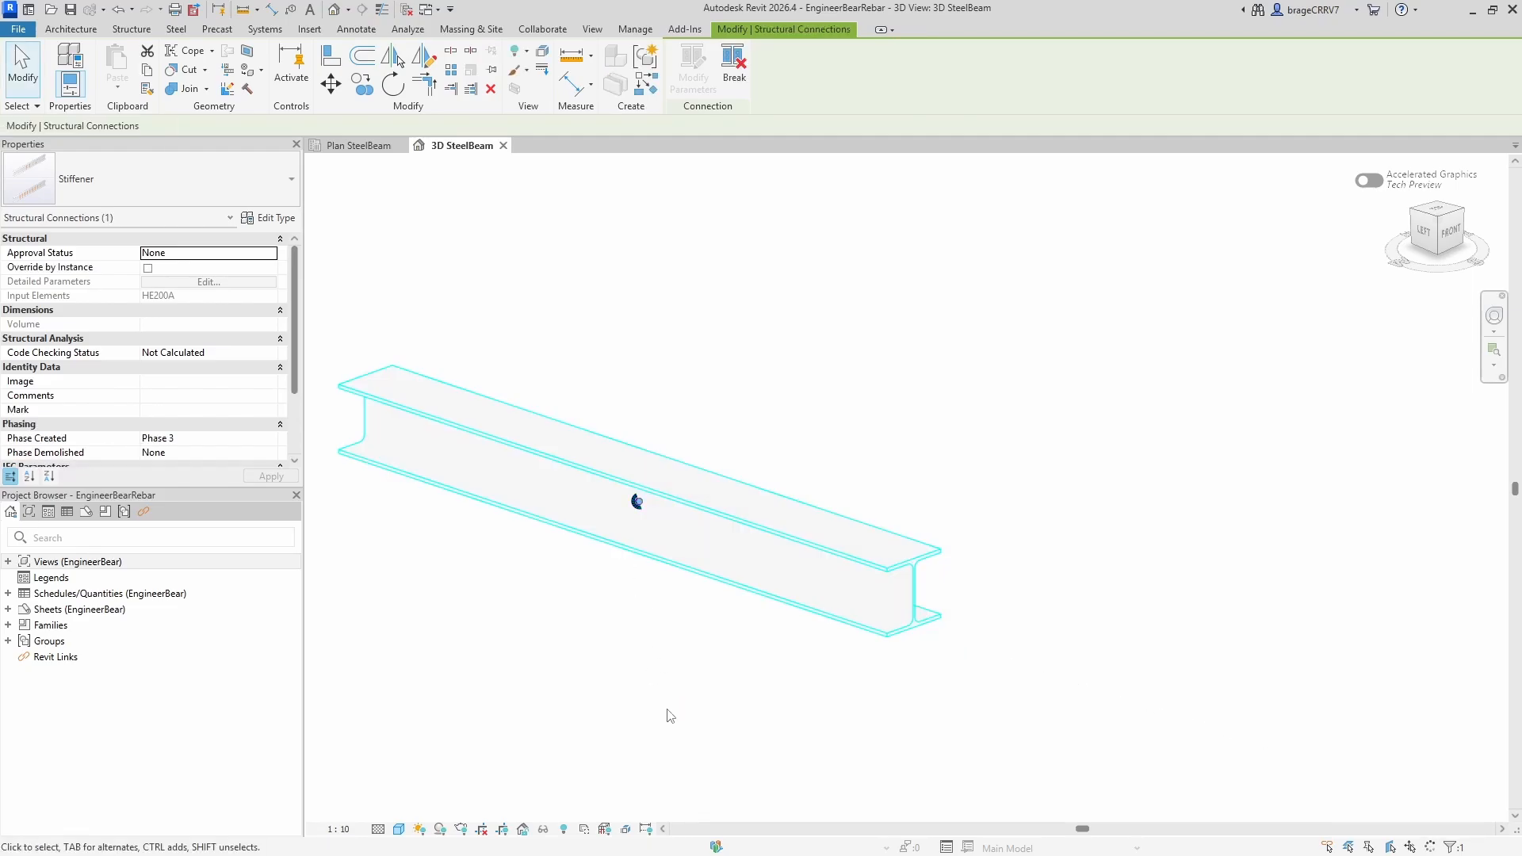
pyautogui.scroll(5, 654, 551)
pyautogui.press('Escape')
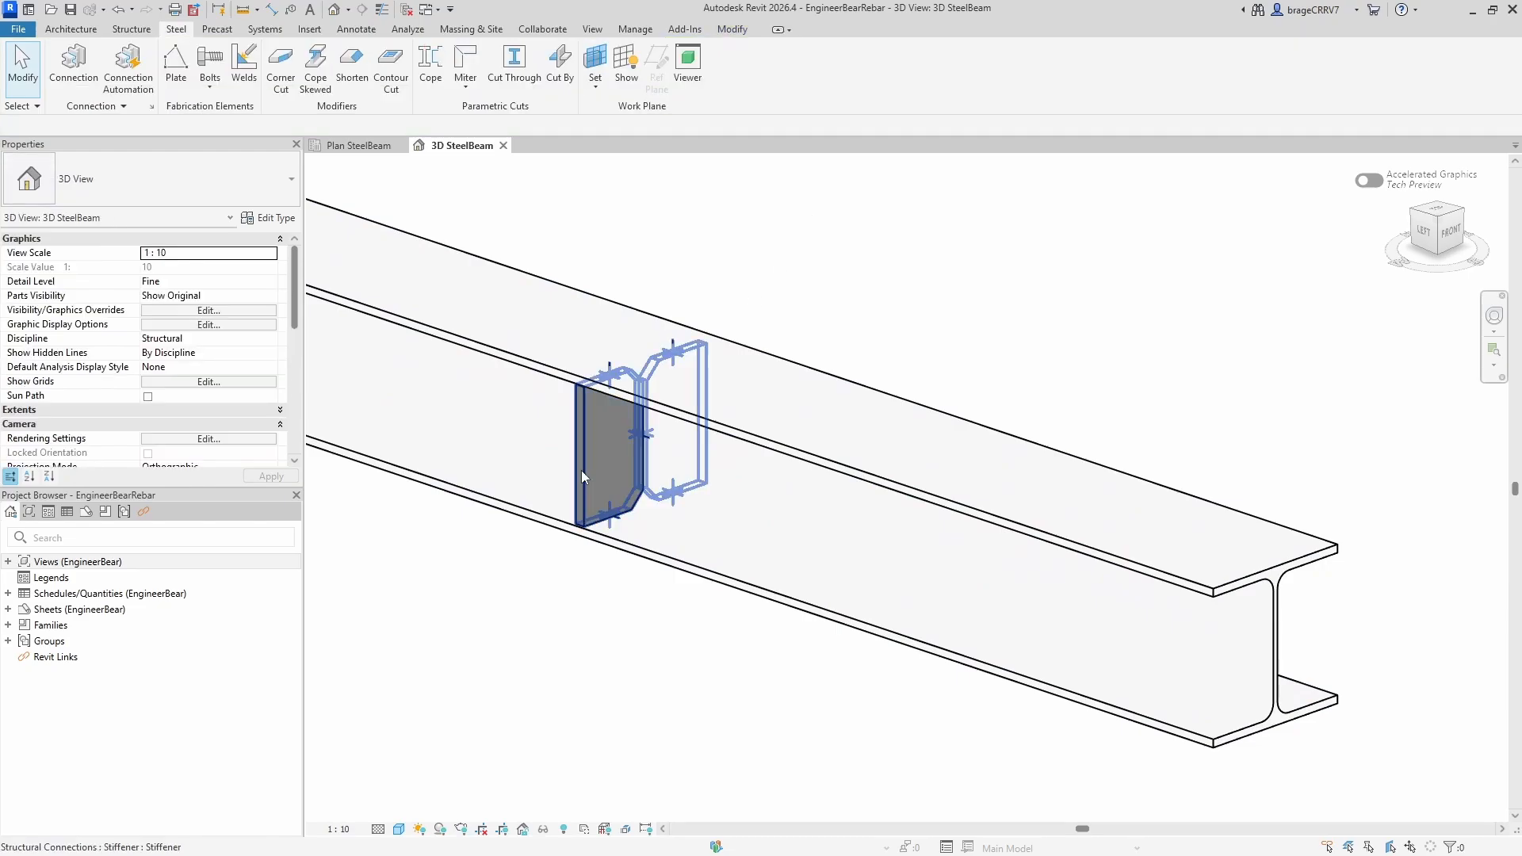
# Step: Move the stiffener connection along the beam axis toward the beam's left end in the Plan SteelBeam view
pyautogui.click(582, 469)
pyautogui.hotkey('ctrl', 'Tab')
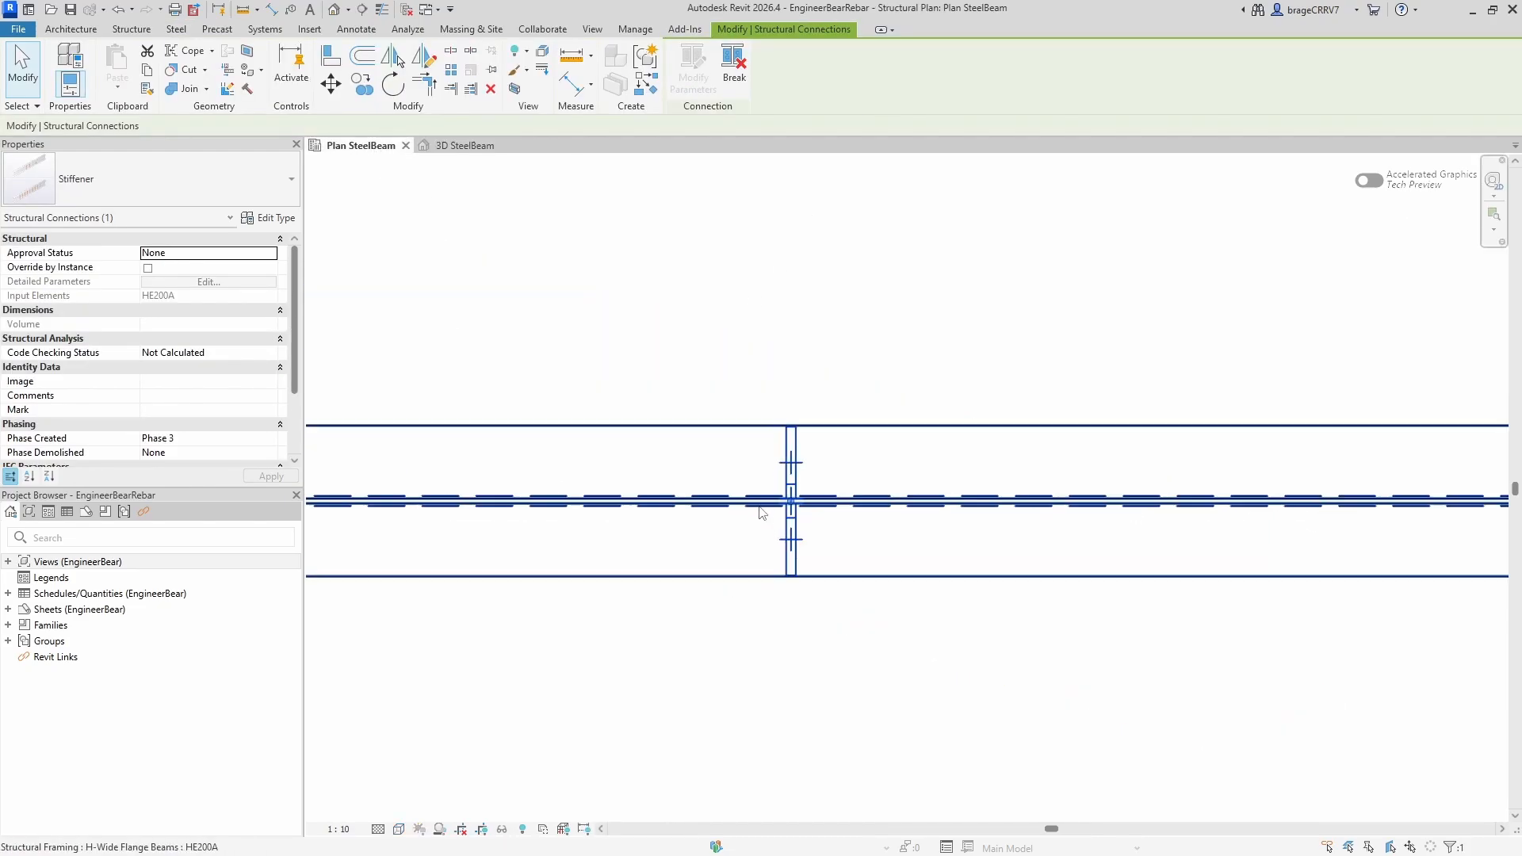
pyautogui.press('Escape')
pyautogui.click(791, 469)
pyautogui.press('m')
pyautogui.press('v')
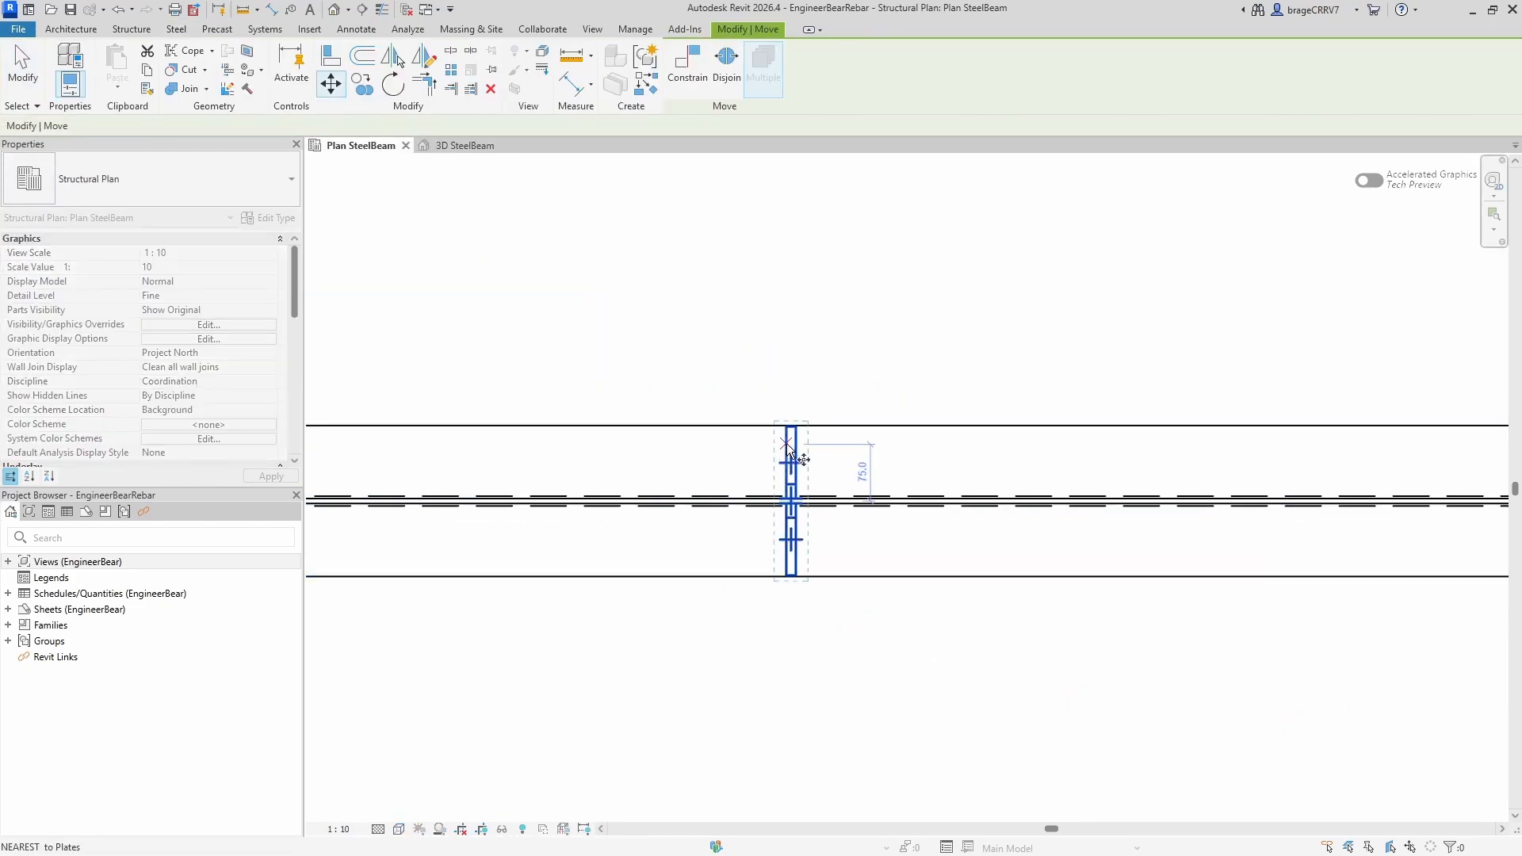
pyautogui.click(786, 441)
pyautogui.click(612, 441)
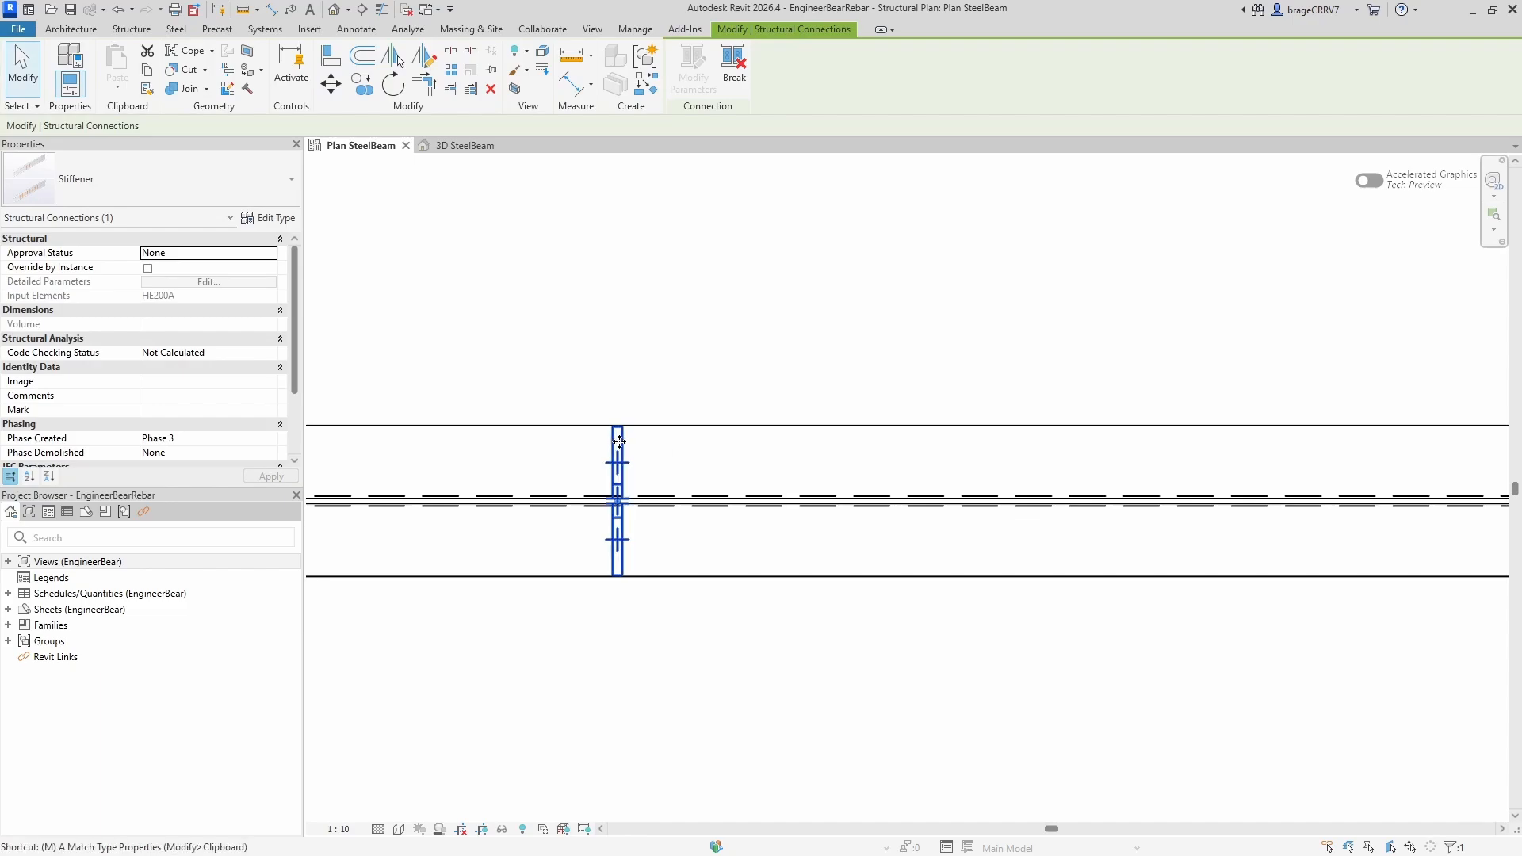
# Step: Move the selected stiffener connection along the beam axis toward the beam's right end in the plan view
pyautogui.press('m')
pyautogui.press('v')
pyautogui.click(619, 442)
pyautogui.click(808, 441)
pyautogui.click(785, 408)
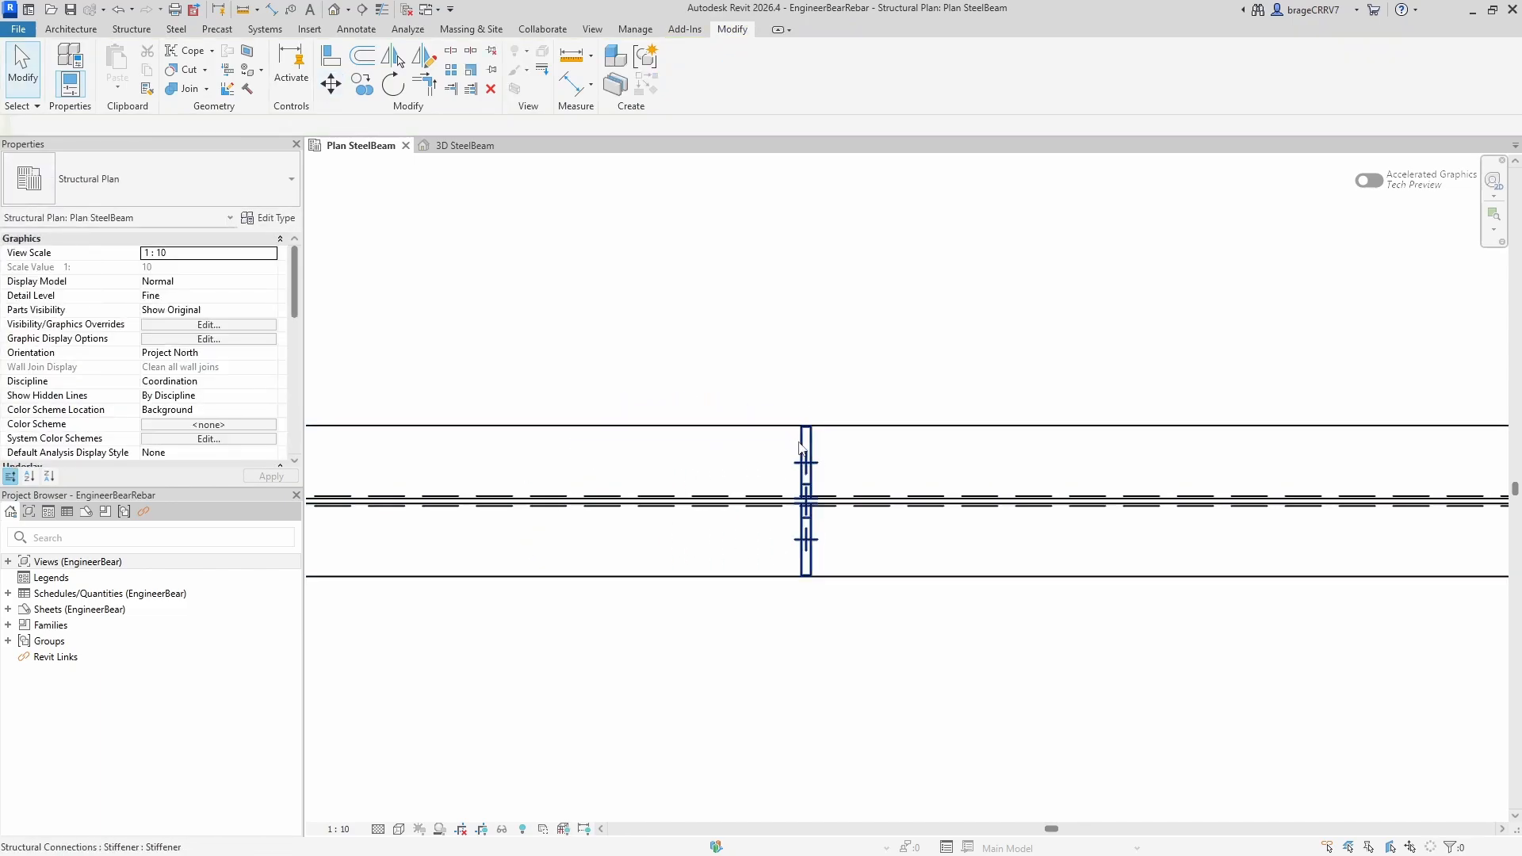
# Step: Delete the stiffener connection from the beam in the plan view
pyautogui.click(800, 444)
pyautogui.press('Delete')
pyautogui.scroll(-3, 709, 373)
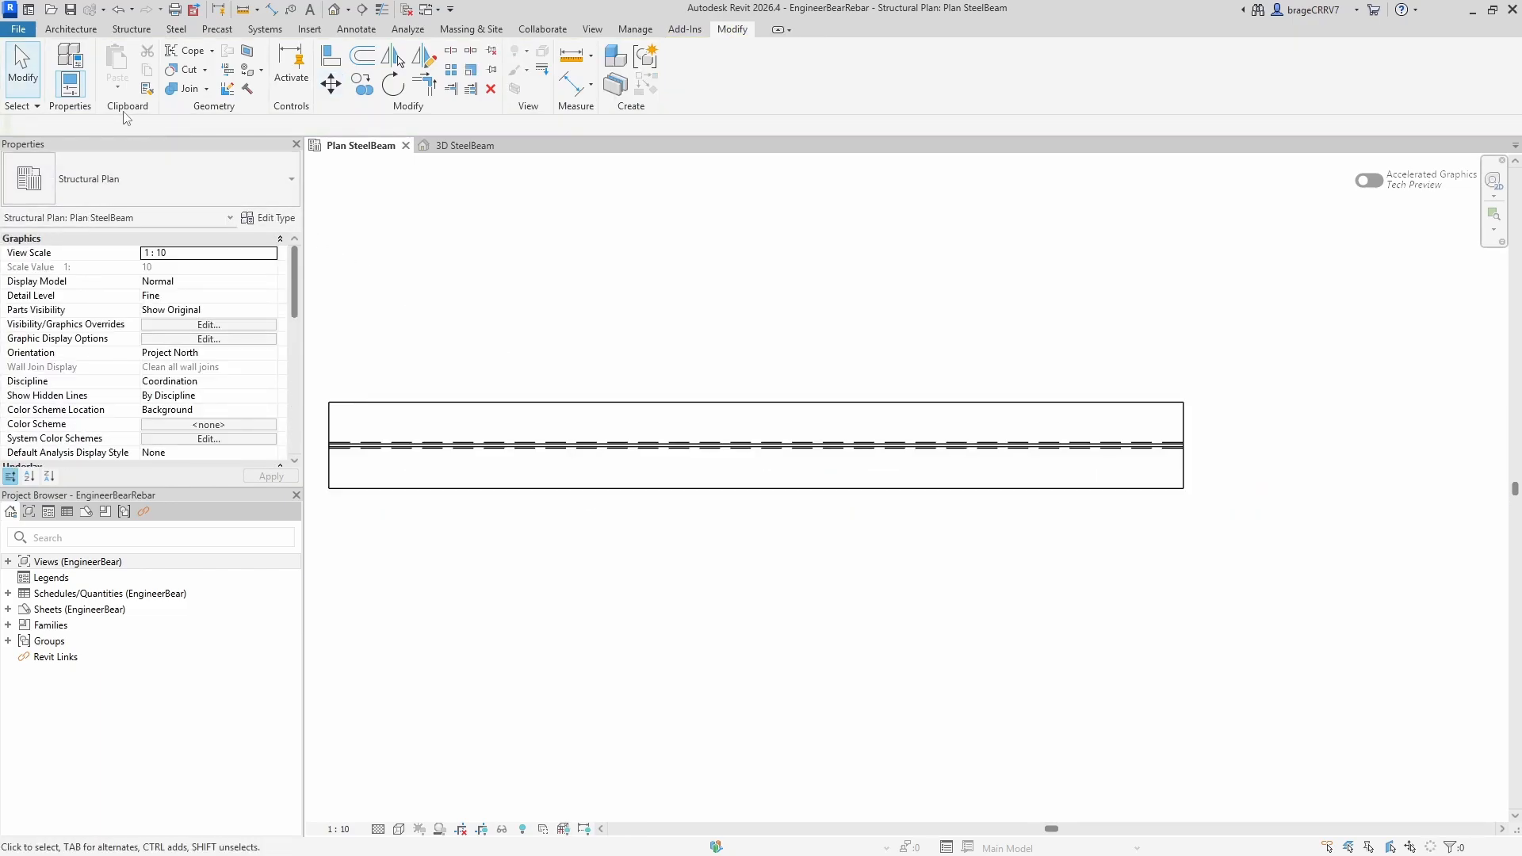
# Step: Place a Stiffener structural connection on the HE200A beam, 1000 mm from its right end in the plan view
pyautogui.click(178, 32)
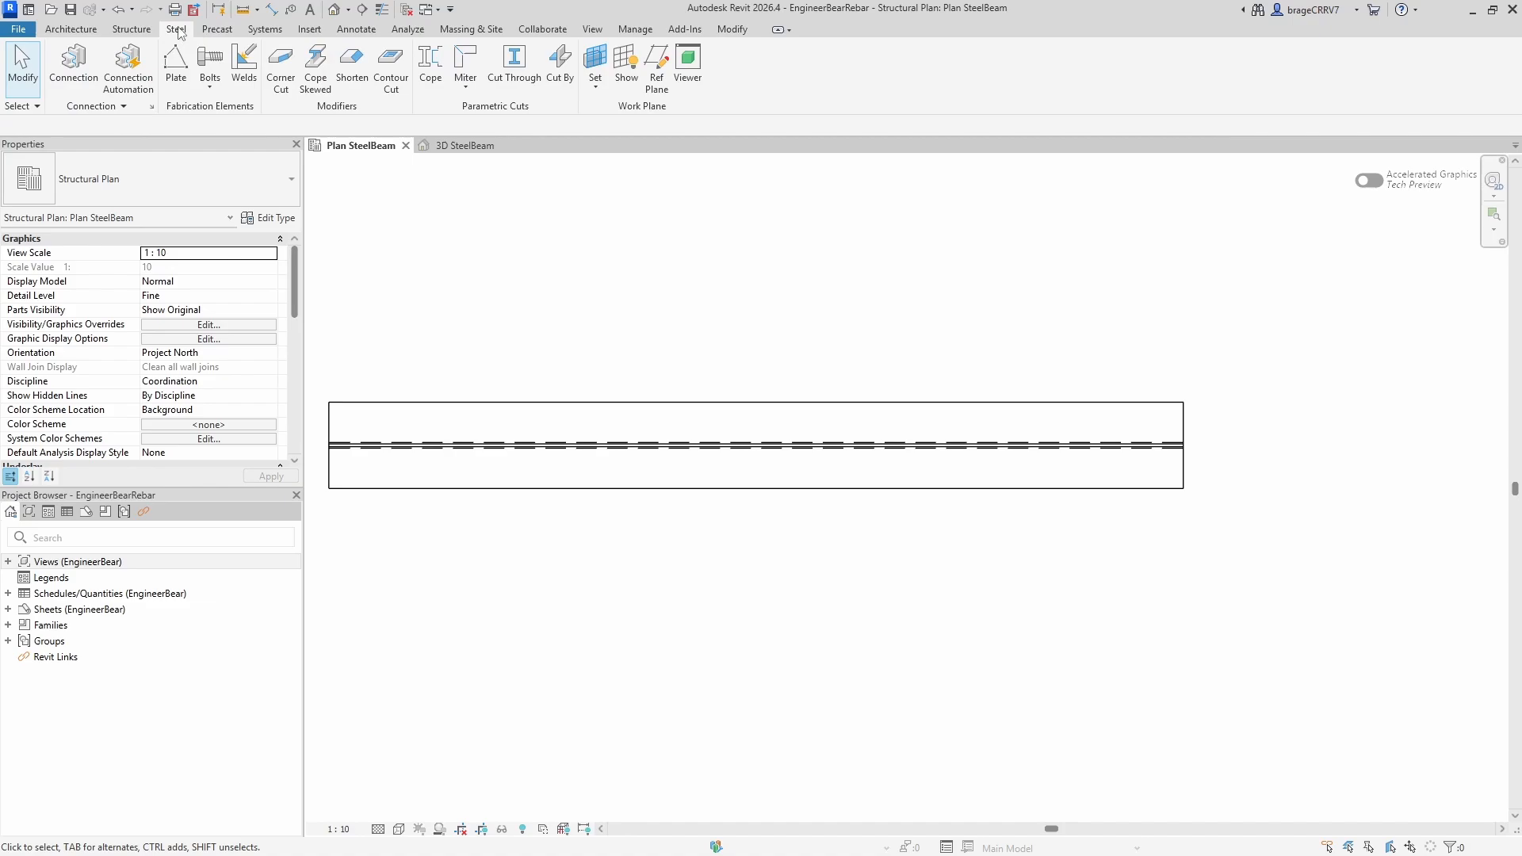
pyautogui.click(58, 87)
pyautogui.click(824, 488)
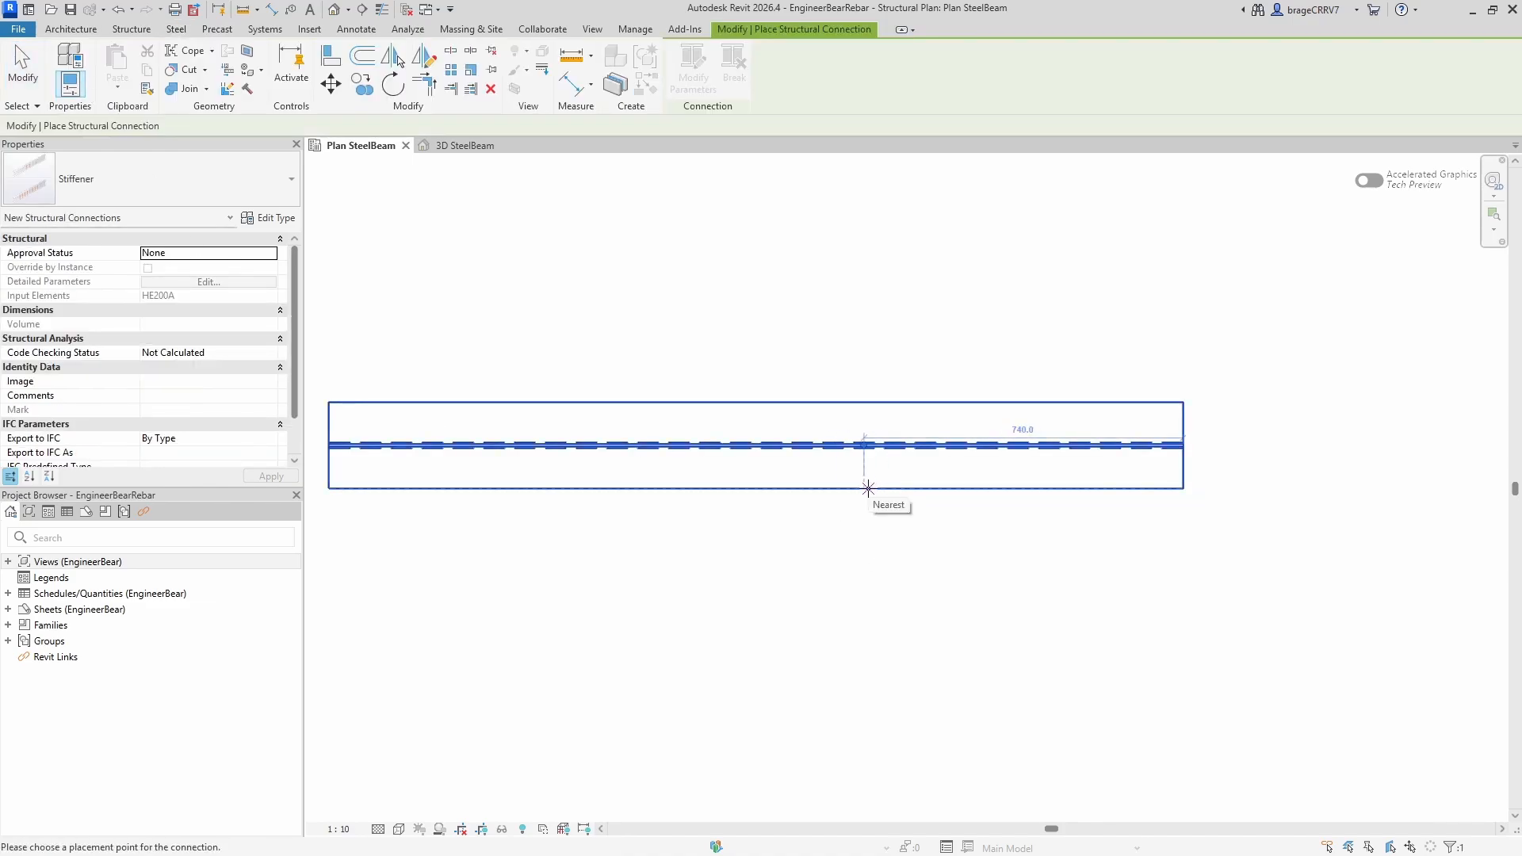
pyautogui.write('100')
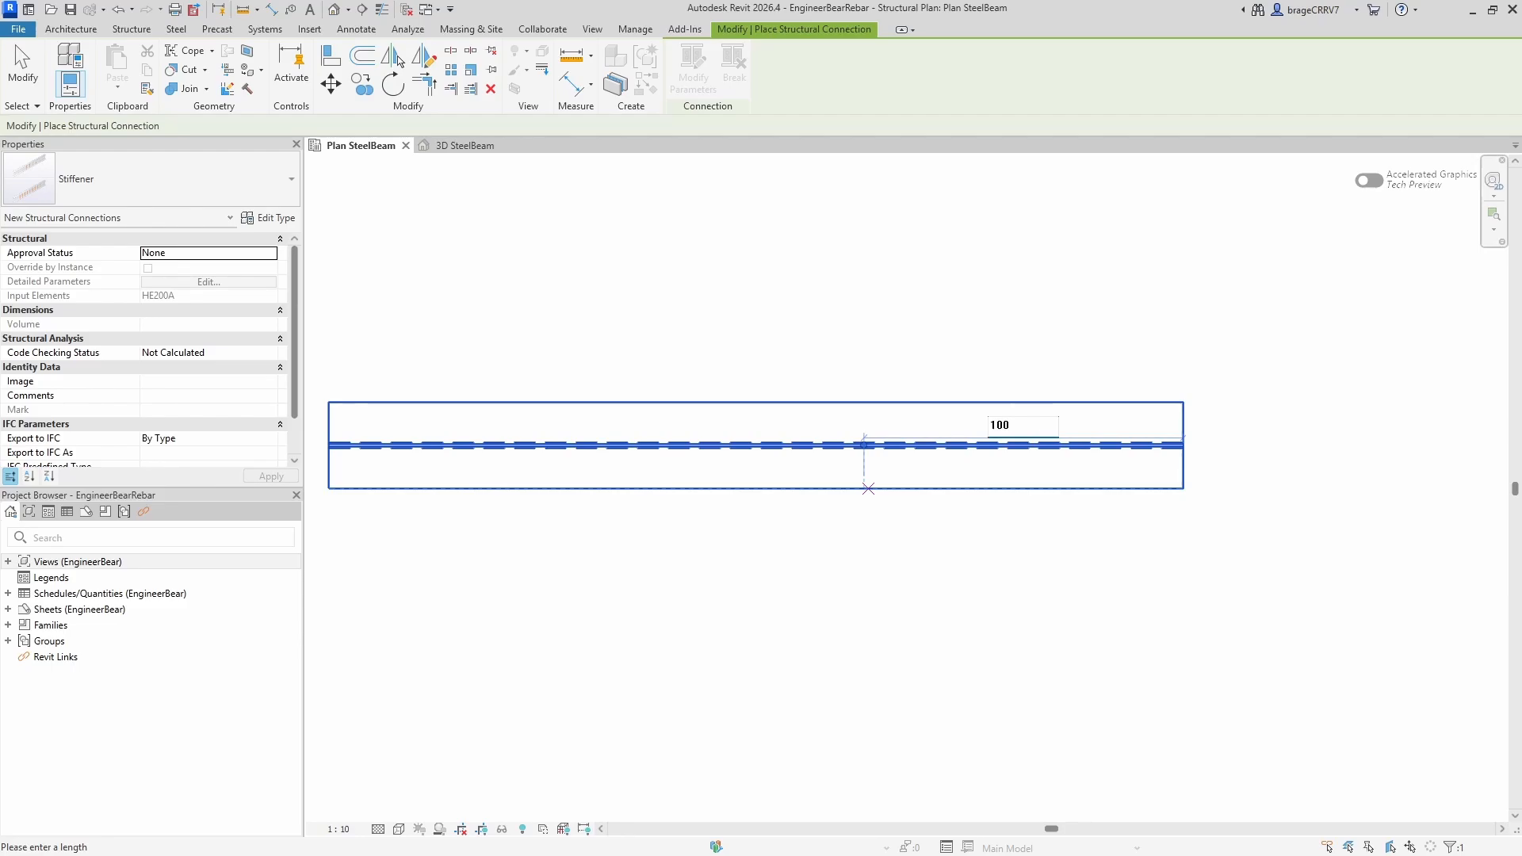
pyautogui.write('0')
pyautogui.press('Return')
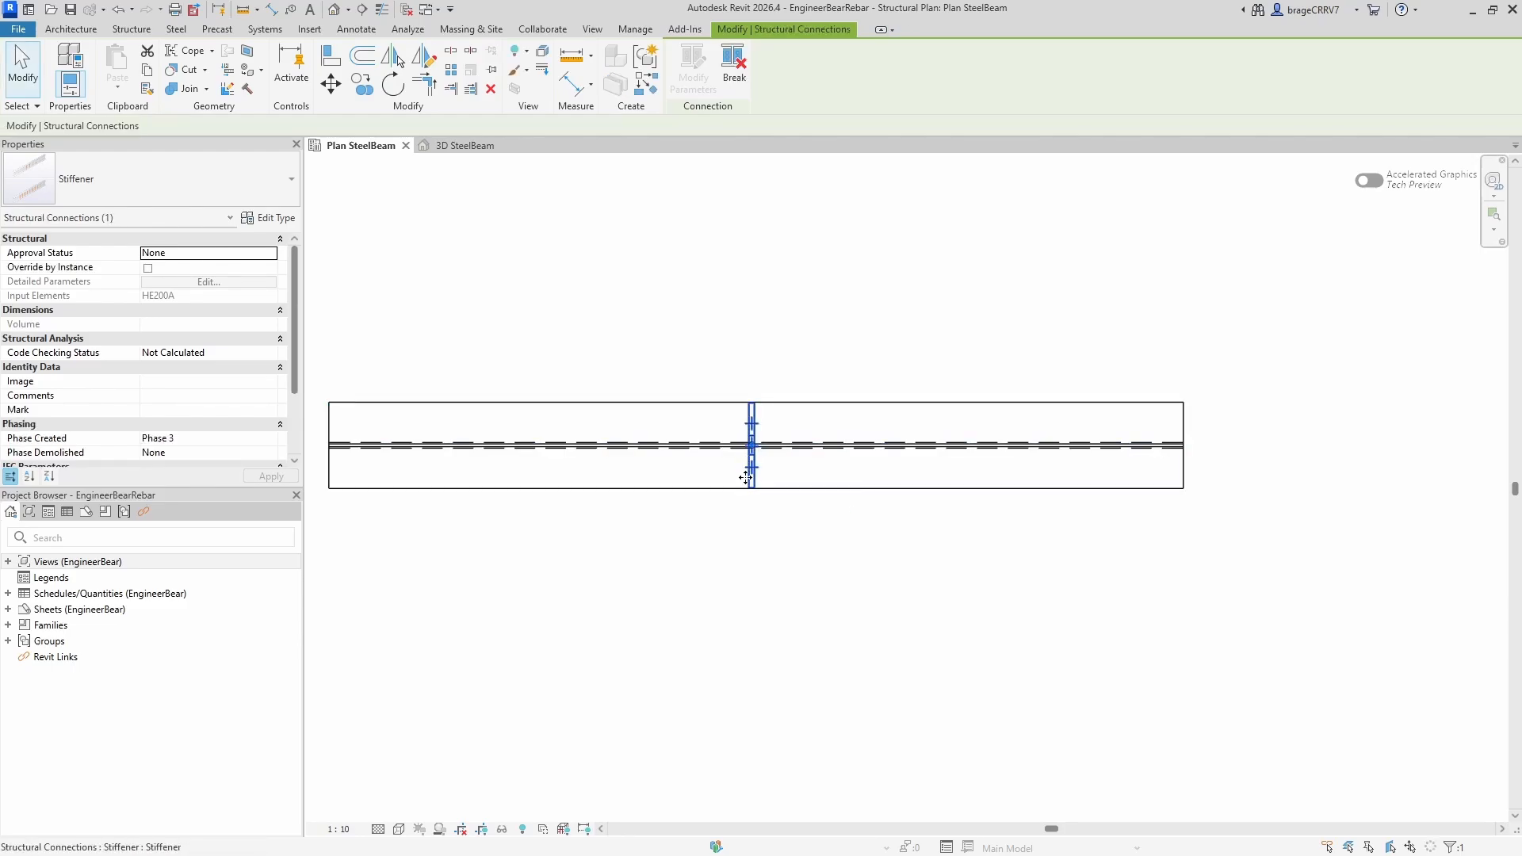
pyautogui.click(743, 552)
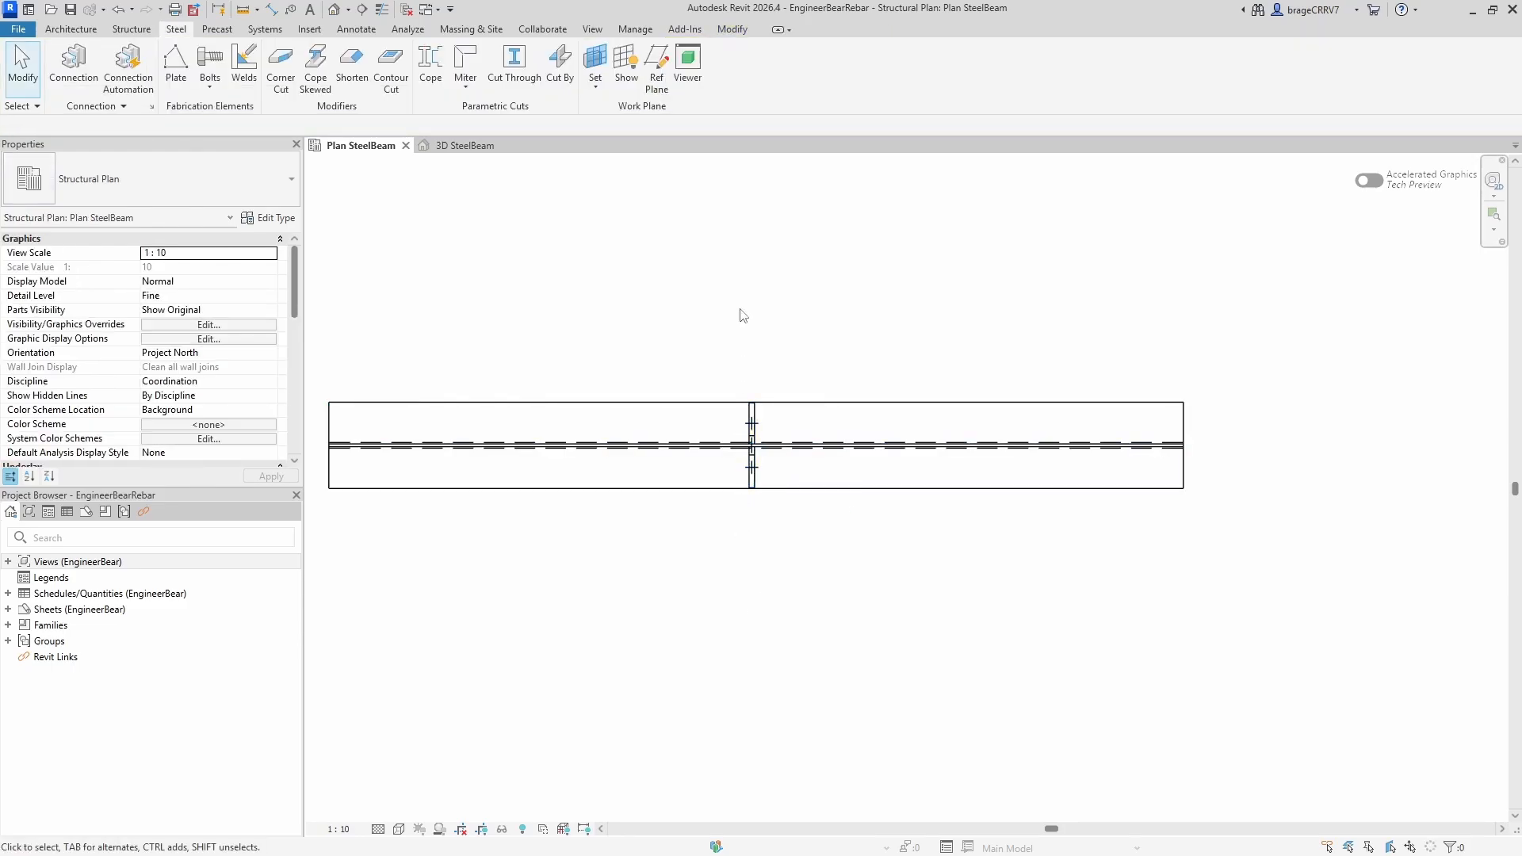
# Step: In the 3D SteelBeam view, rename the placed stiffener's connection type to "HE200A - Stiffener"
pyautogui.click(468, 146)
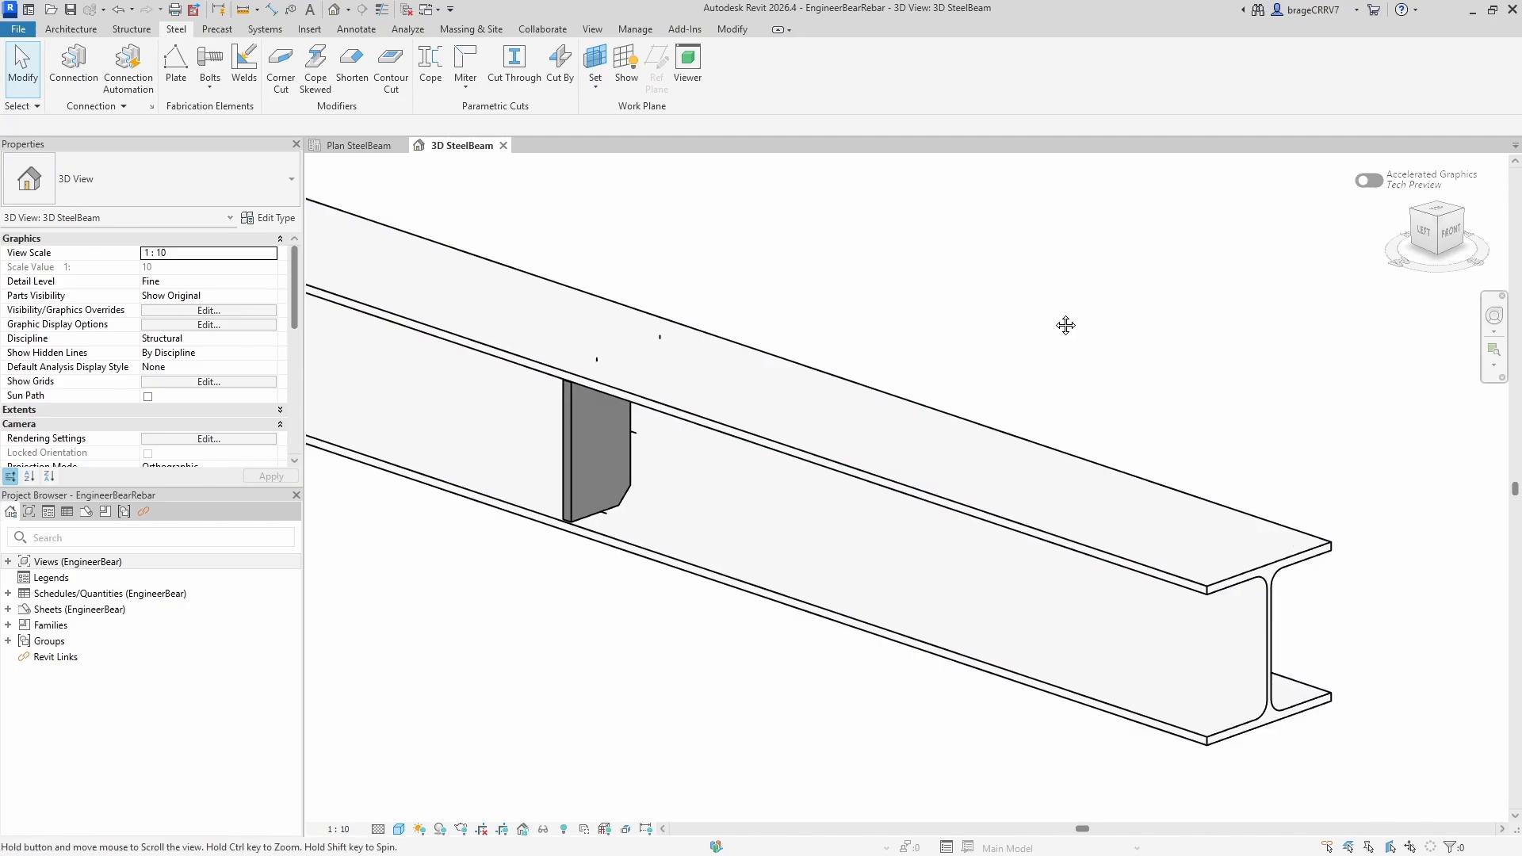
pyautogui.moveTo(1064, 323); pyautogui.dragTo(847, 297, button='middle')
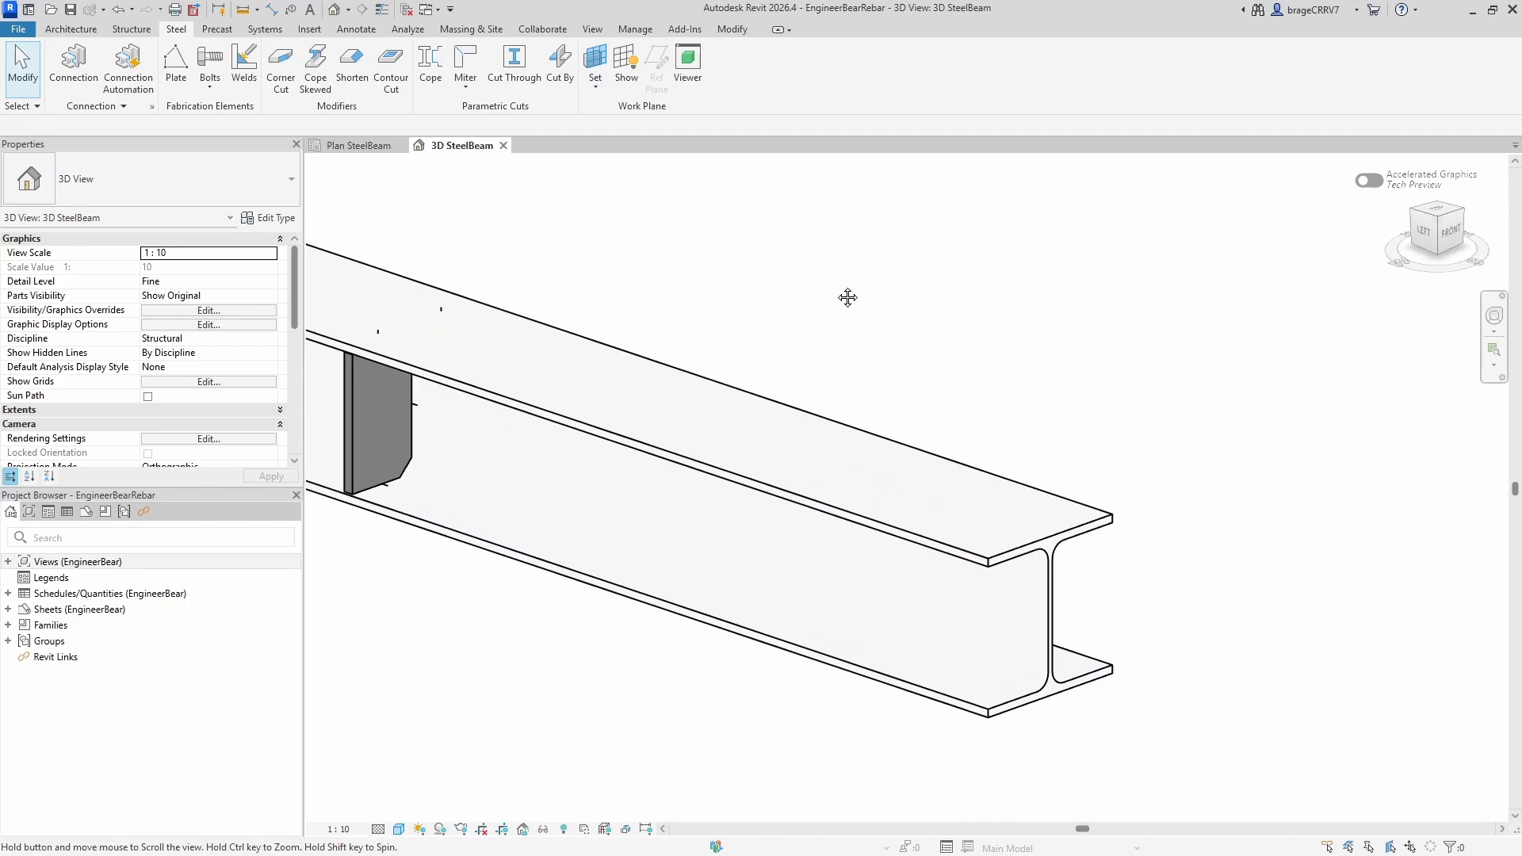
pyautogui.click(363, 442)
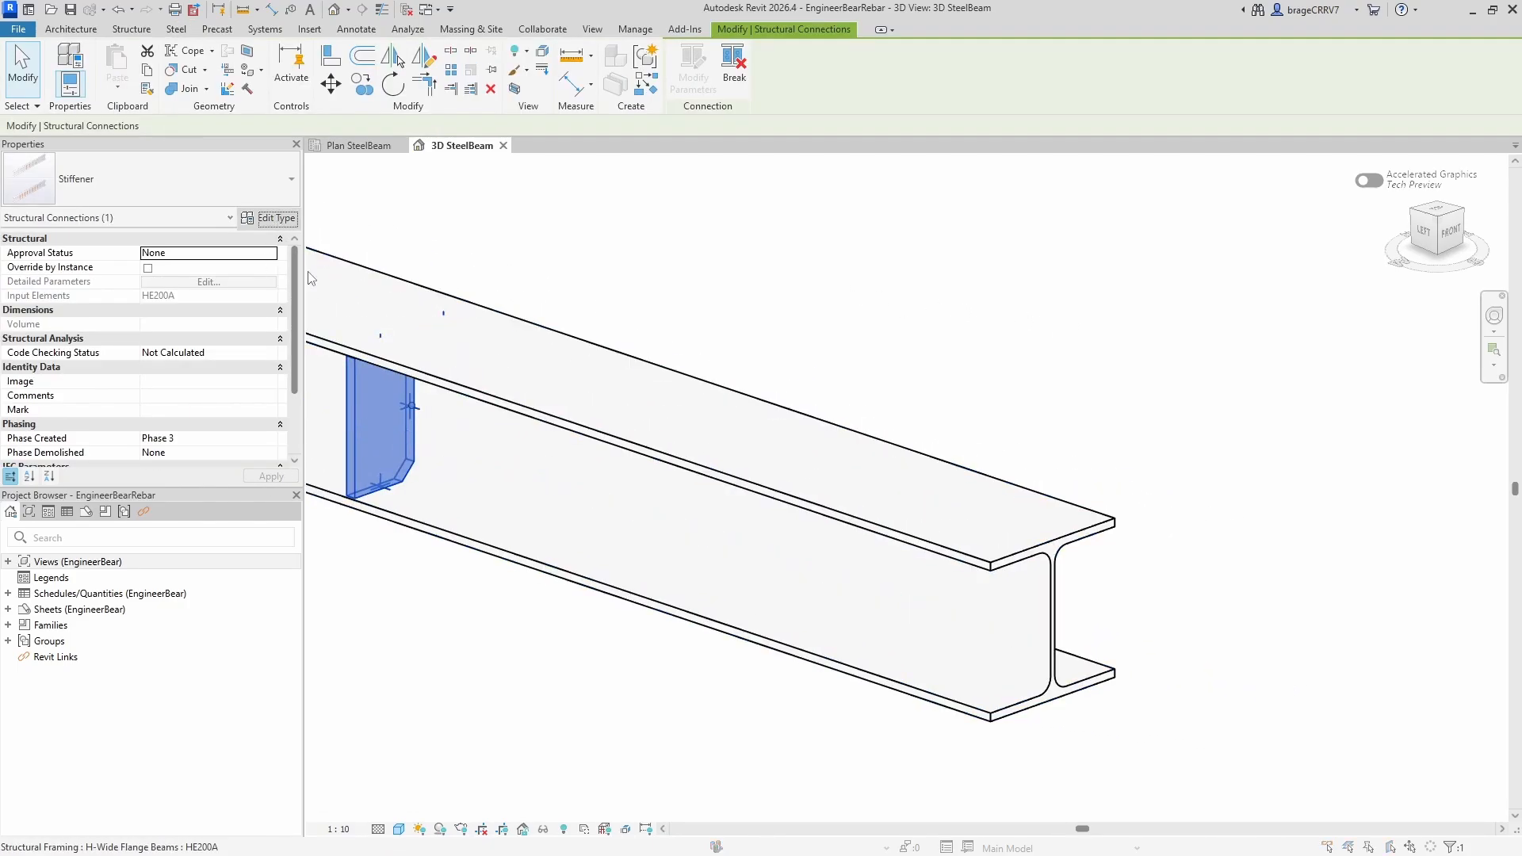
pyautogui.click(270, 218)
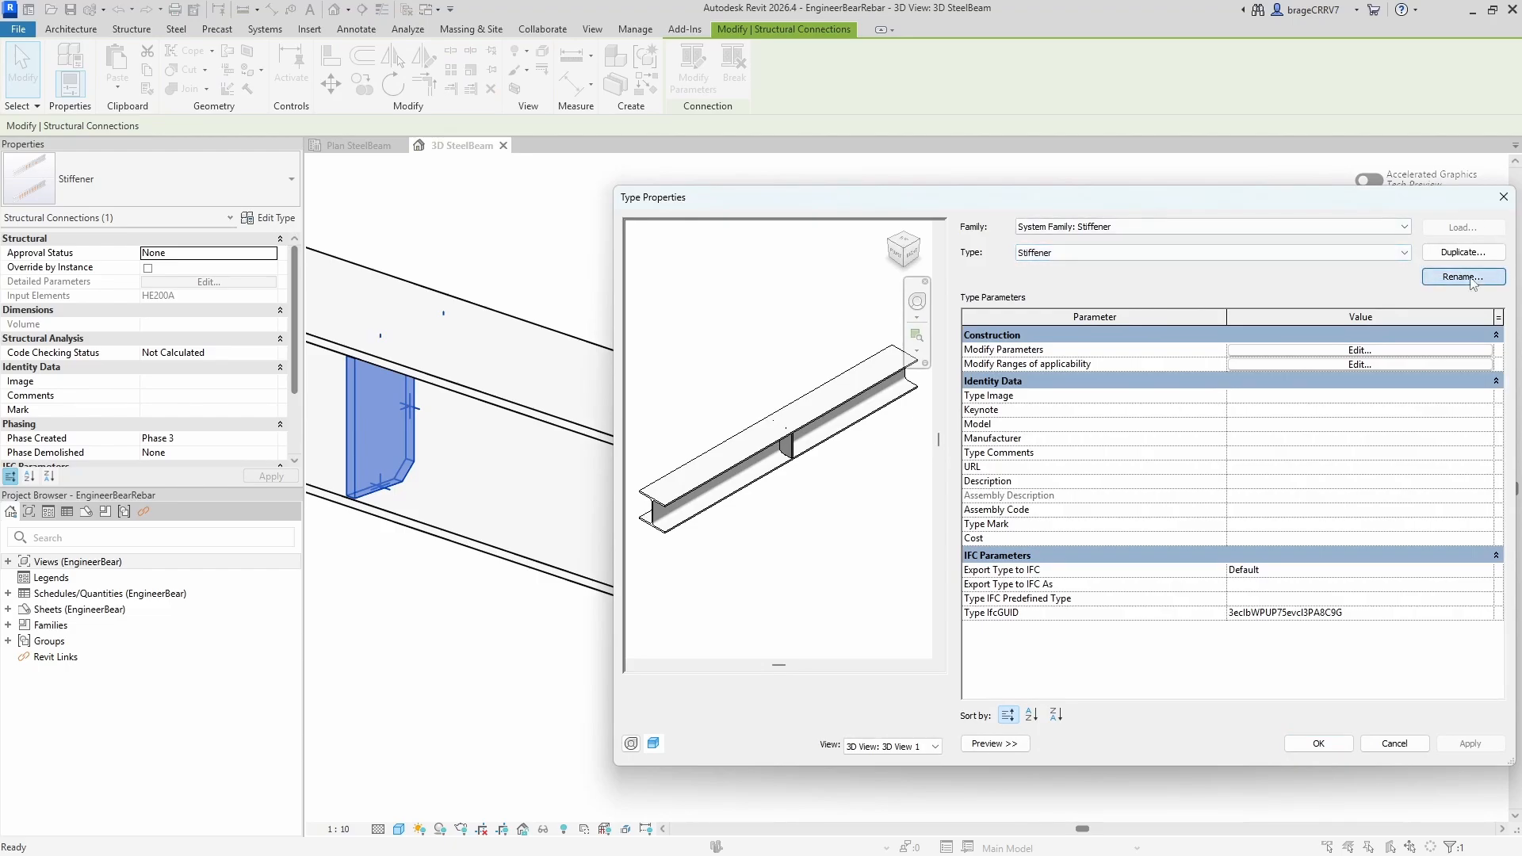
pyautogui.click(1463, 276)
pyautogui.press('capslock')
pyautogui.write('HE')
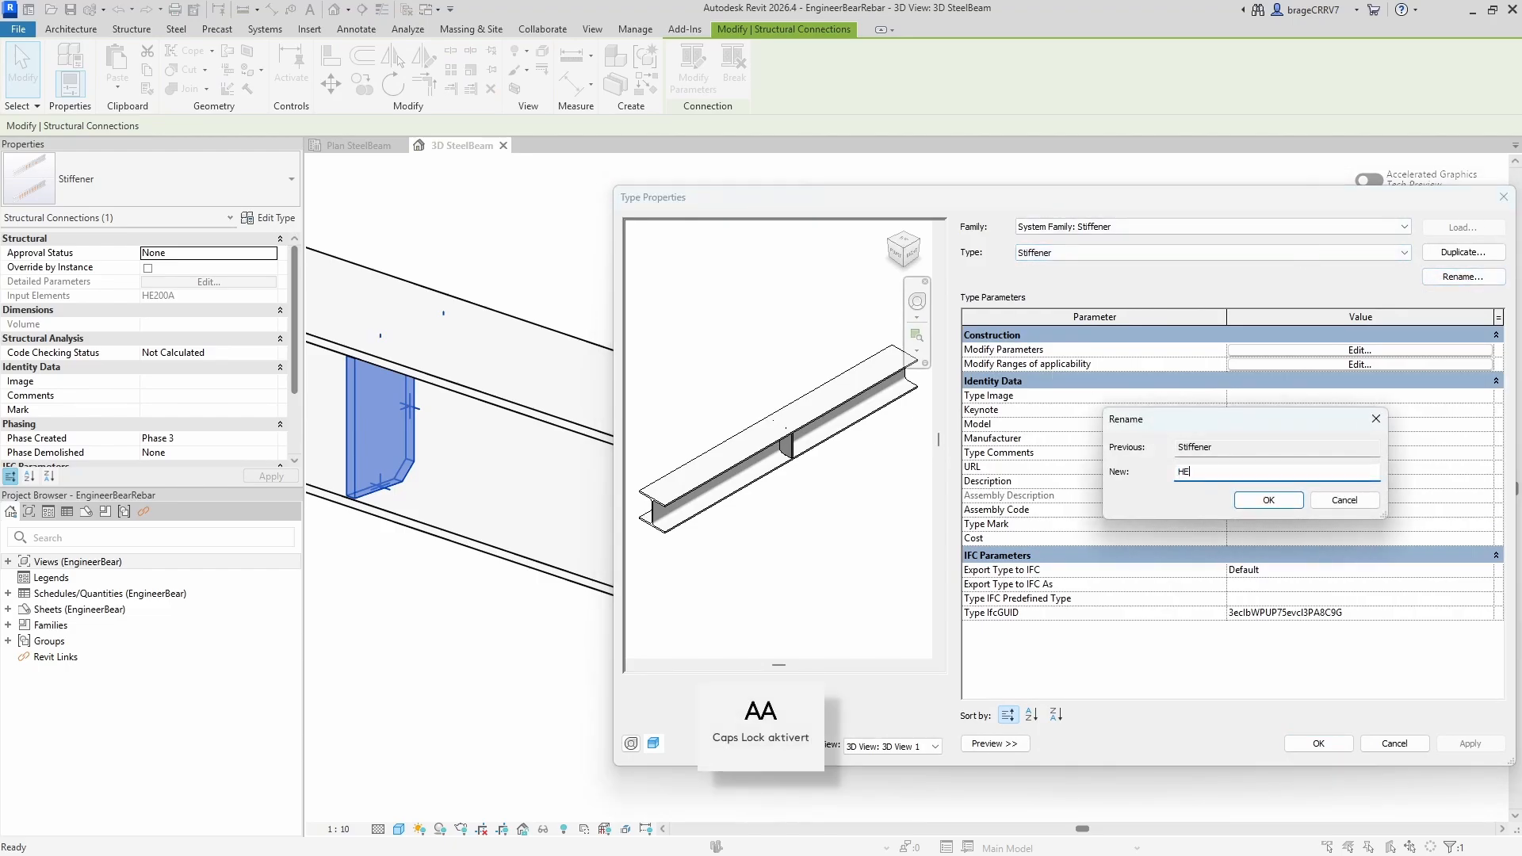
pyautogui.write('200A - S')
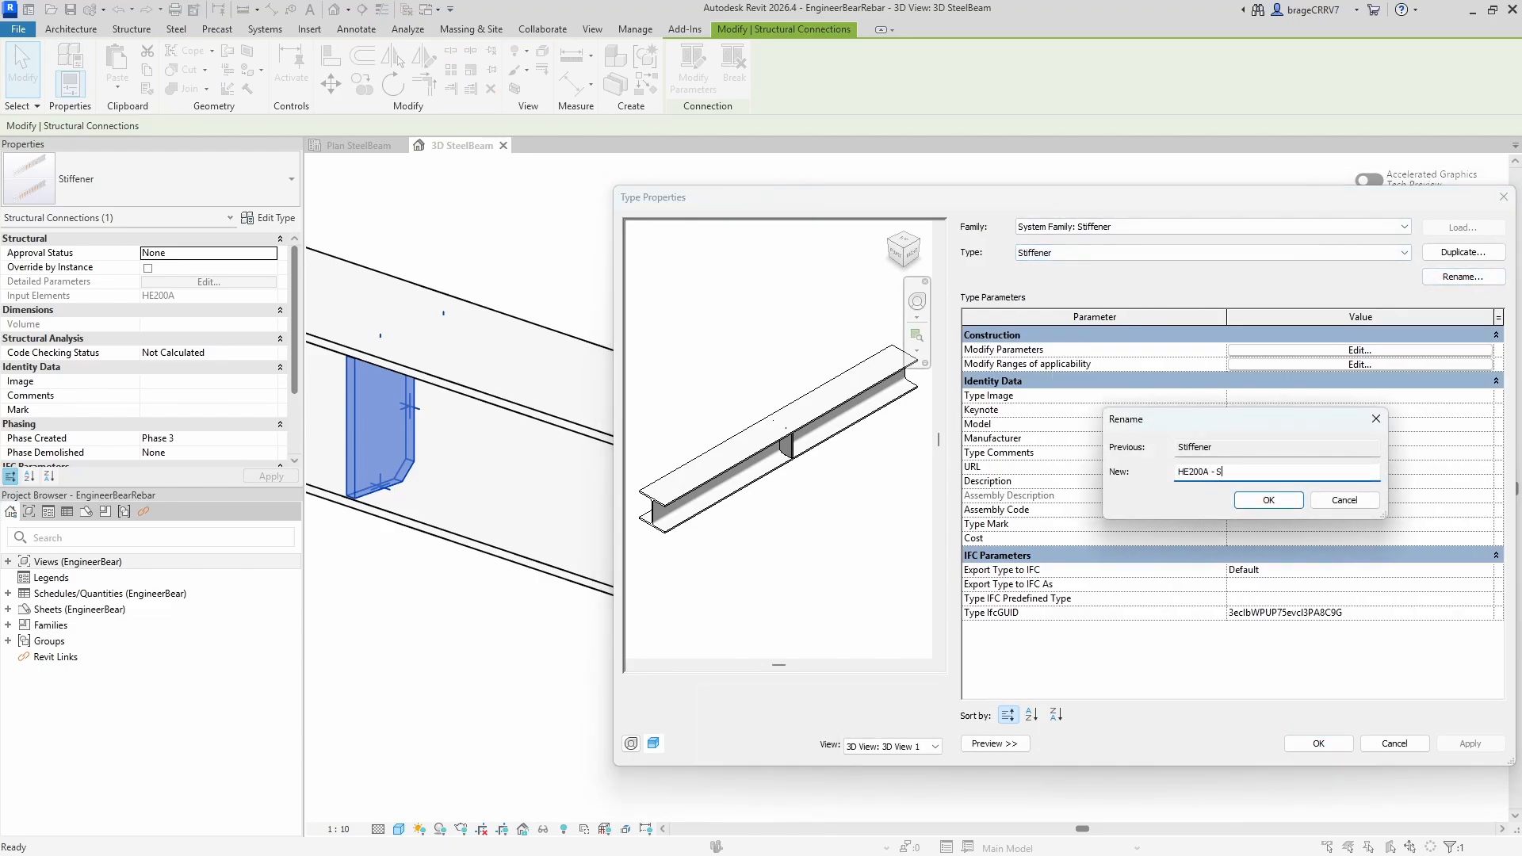
pyautogui.press('capslock')
pyautogui.write('tiffener')
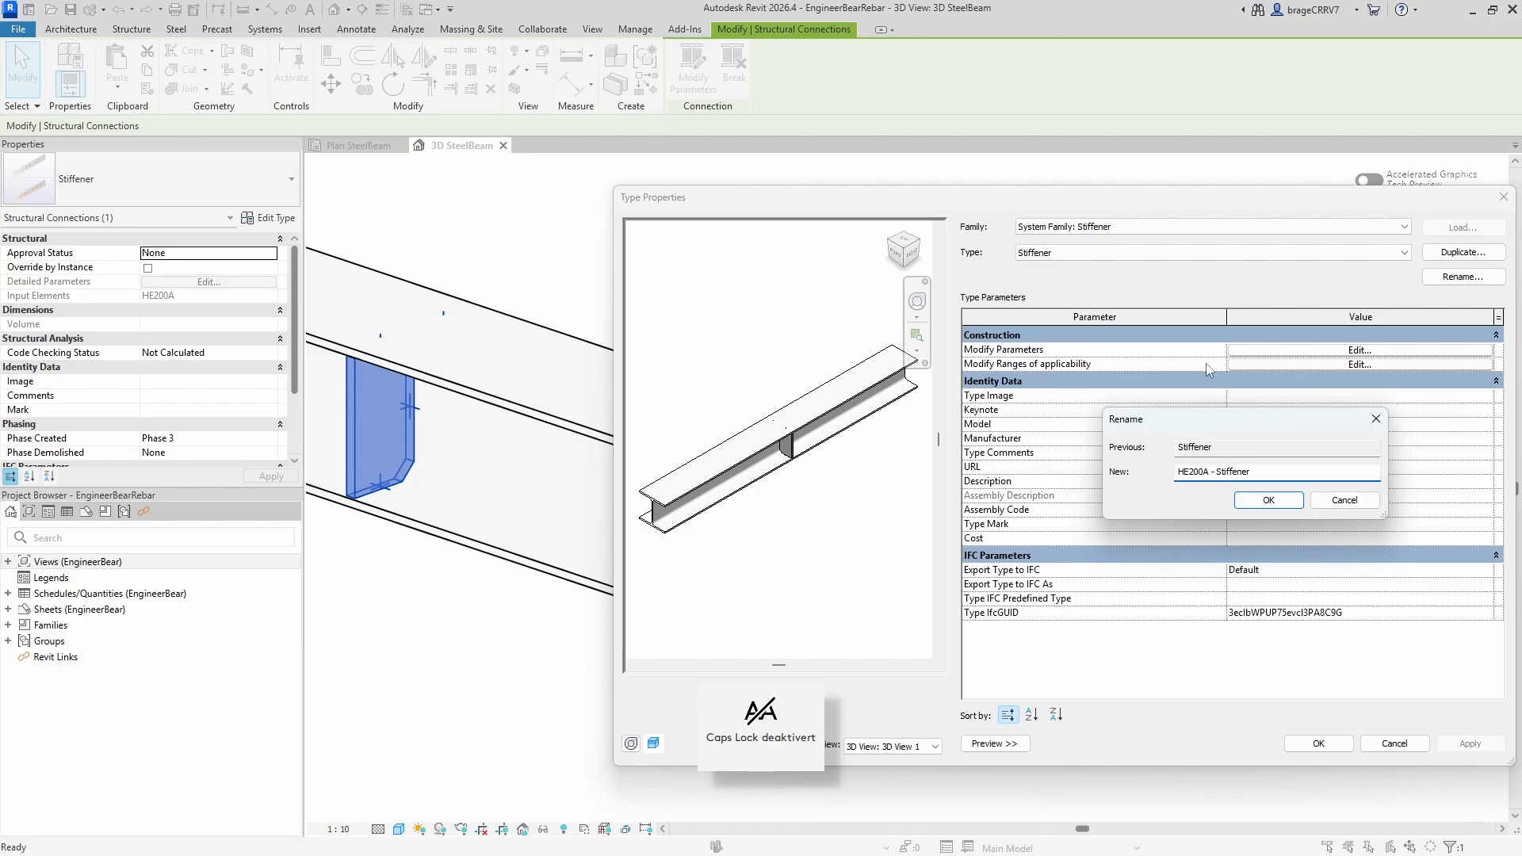
pyautogui.click(1269, 499)
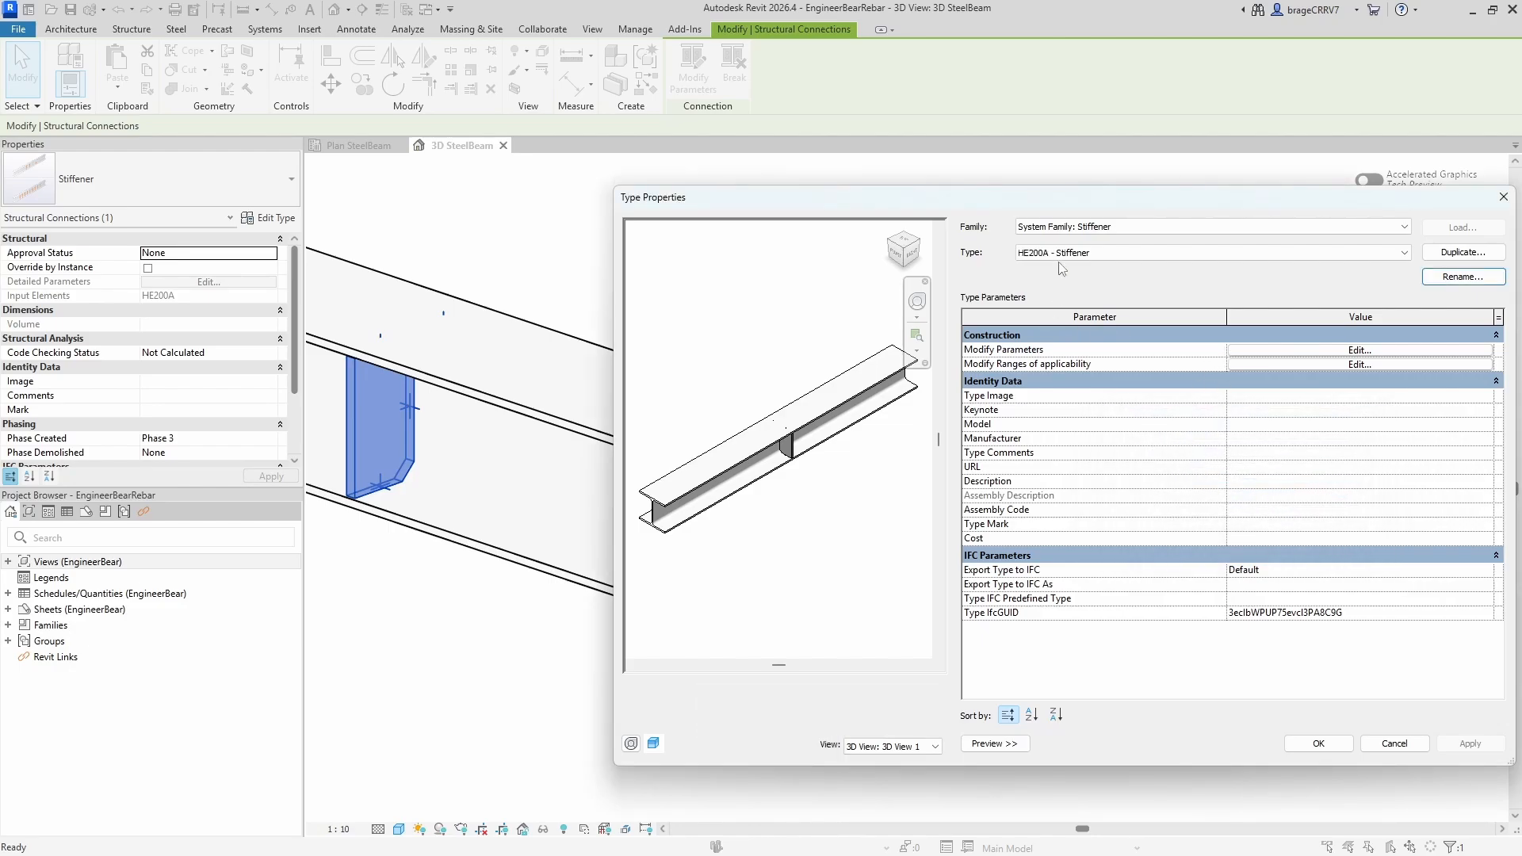
# Step: Set the connection type's plate thickness to 6, trying top plate alignment before returning it to middle
pyautogui.click(1249, 350)
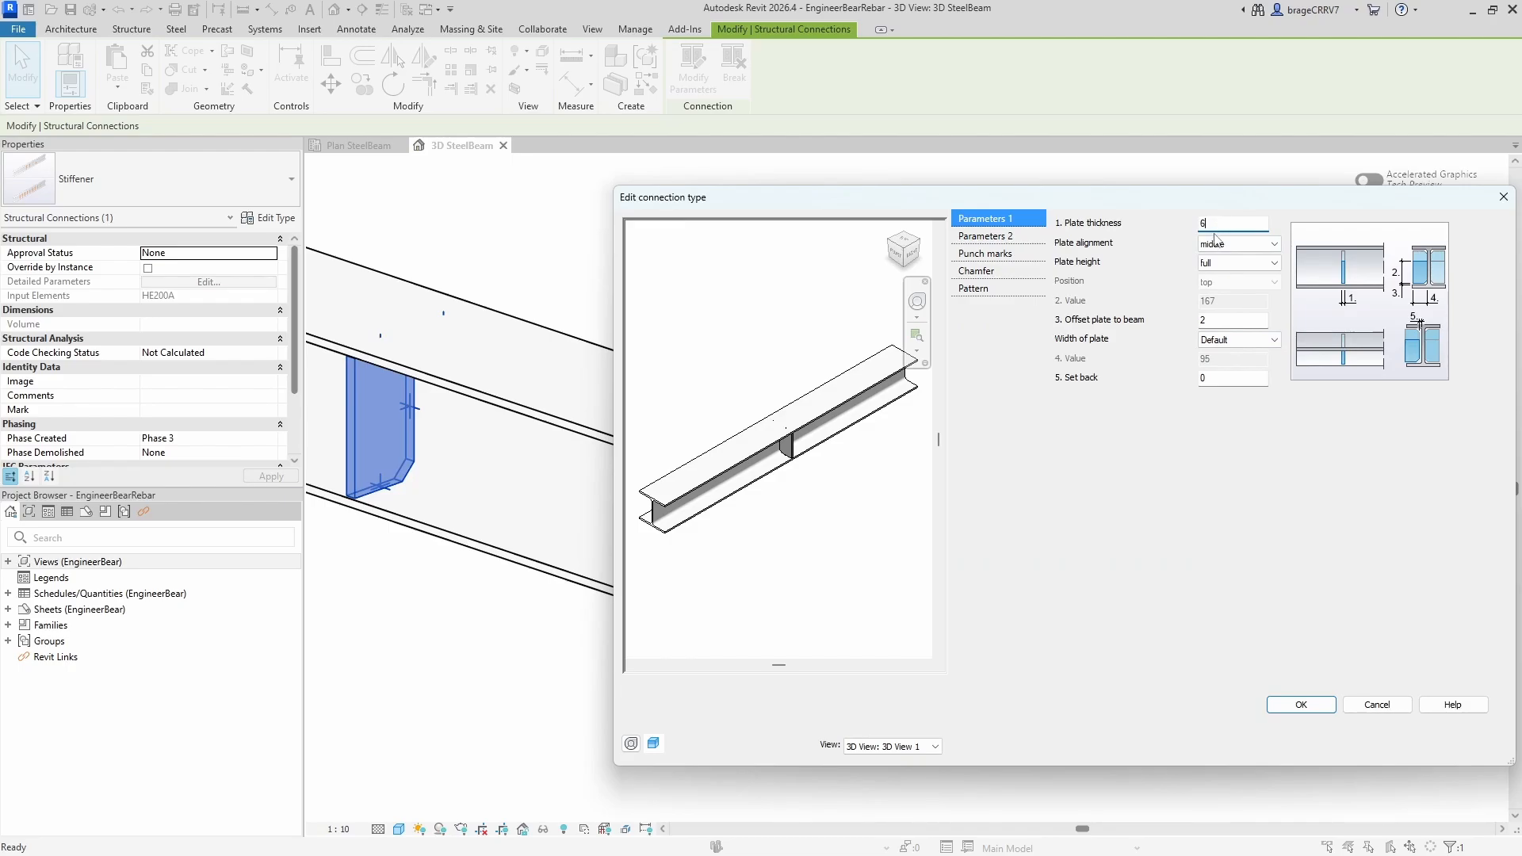
pyautogui.press('Tab')
pyautogui.click(1225, 246)
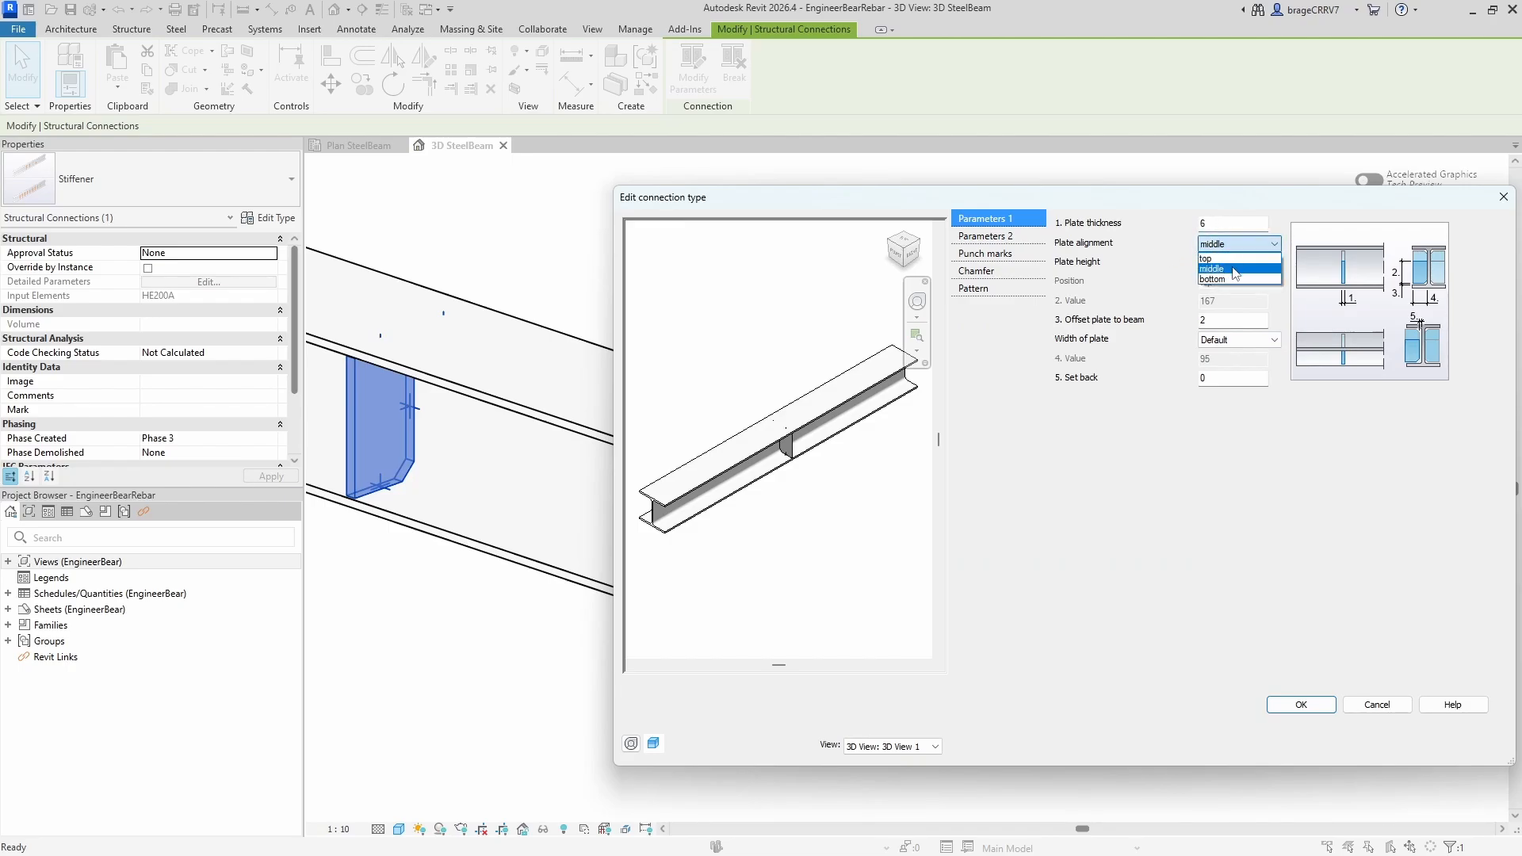
pyautogui.press('Up')
pyautogui.press('Tab')
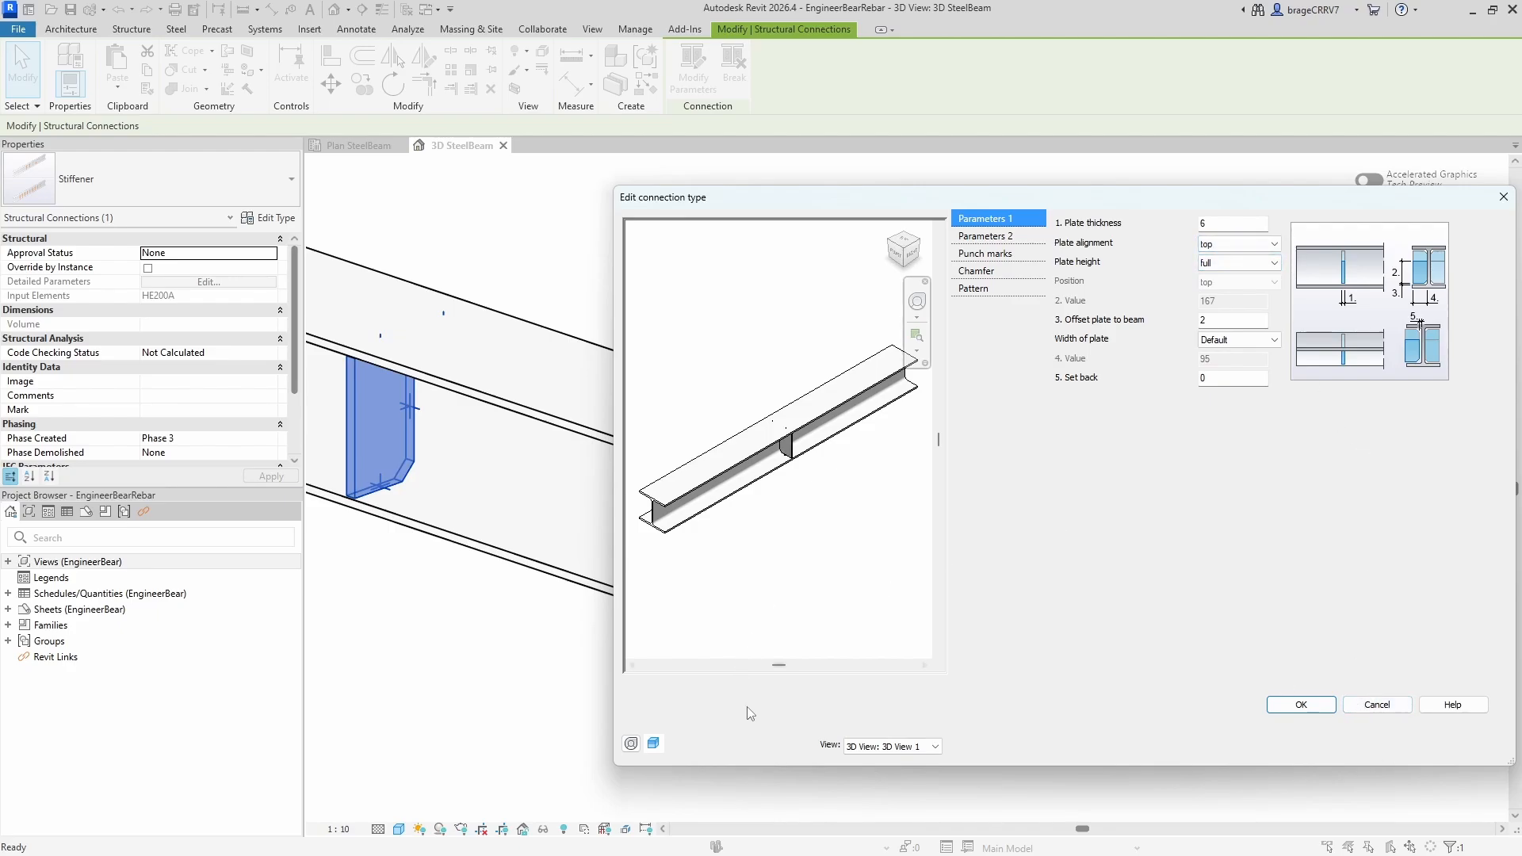
pyautogui.click(1237, 243)
pyautogui.click(1213, 265)
# Step: Try half plate height for the stiffener, return it to full and inspect the plate in the preview
pyautogui.click(1227, 264)
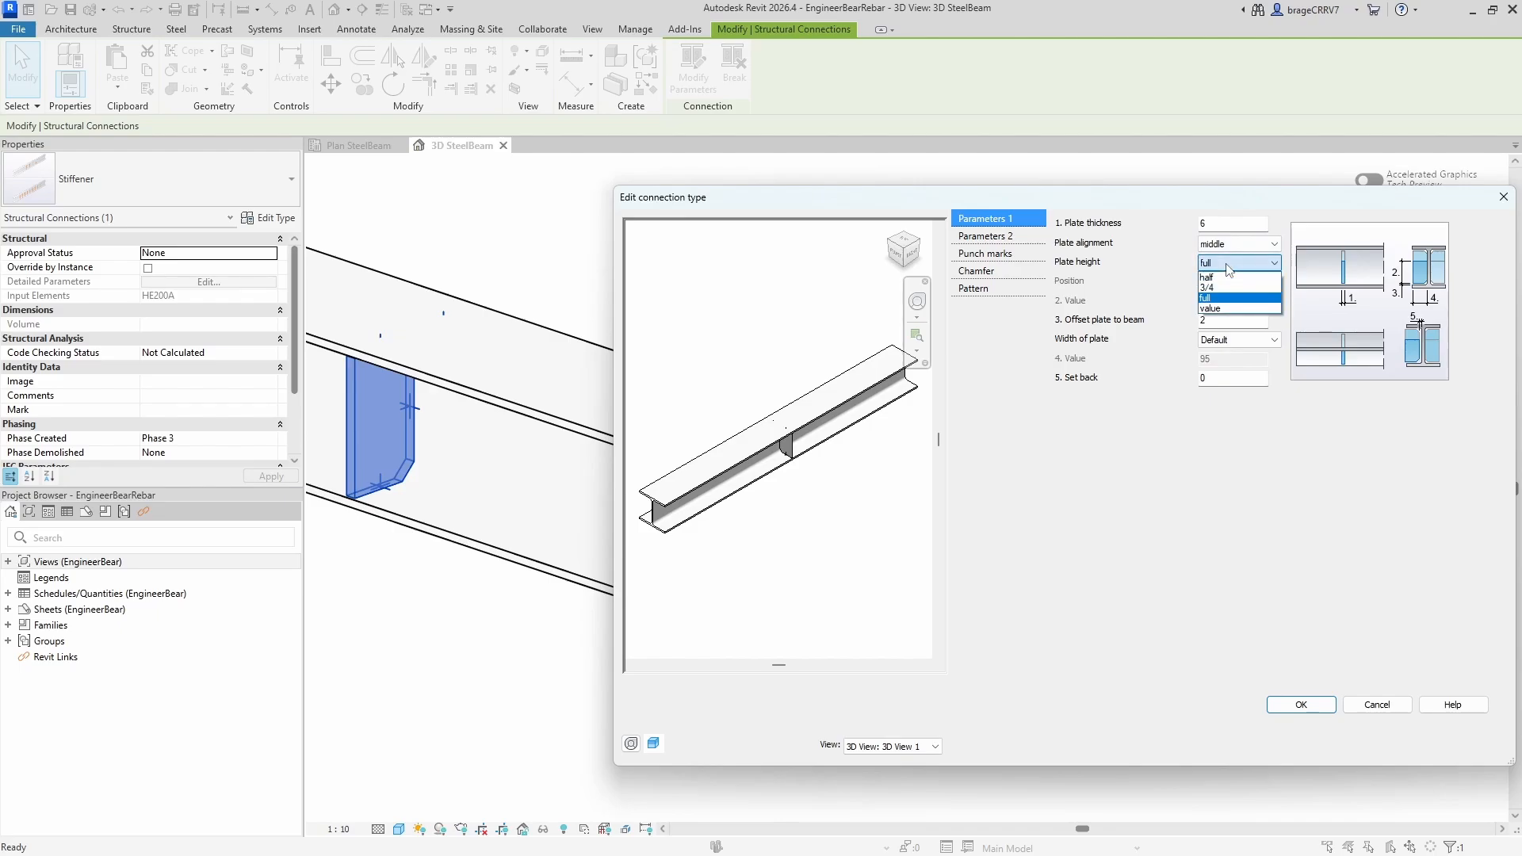
pyautogui.click(1226, 277)
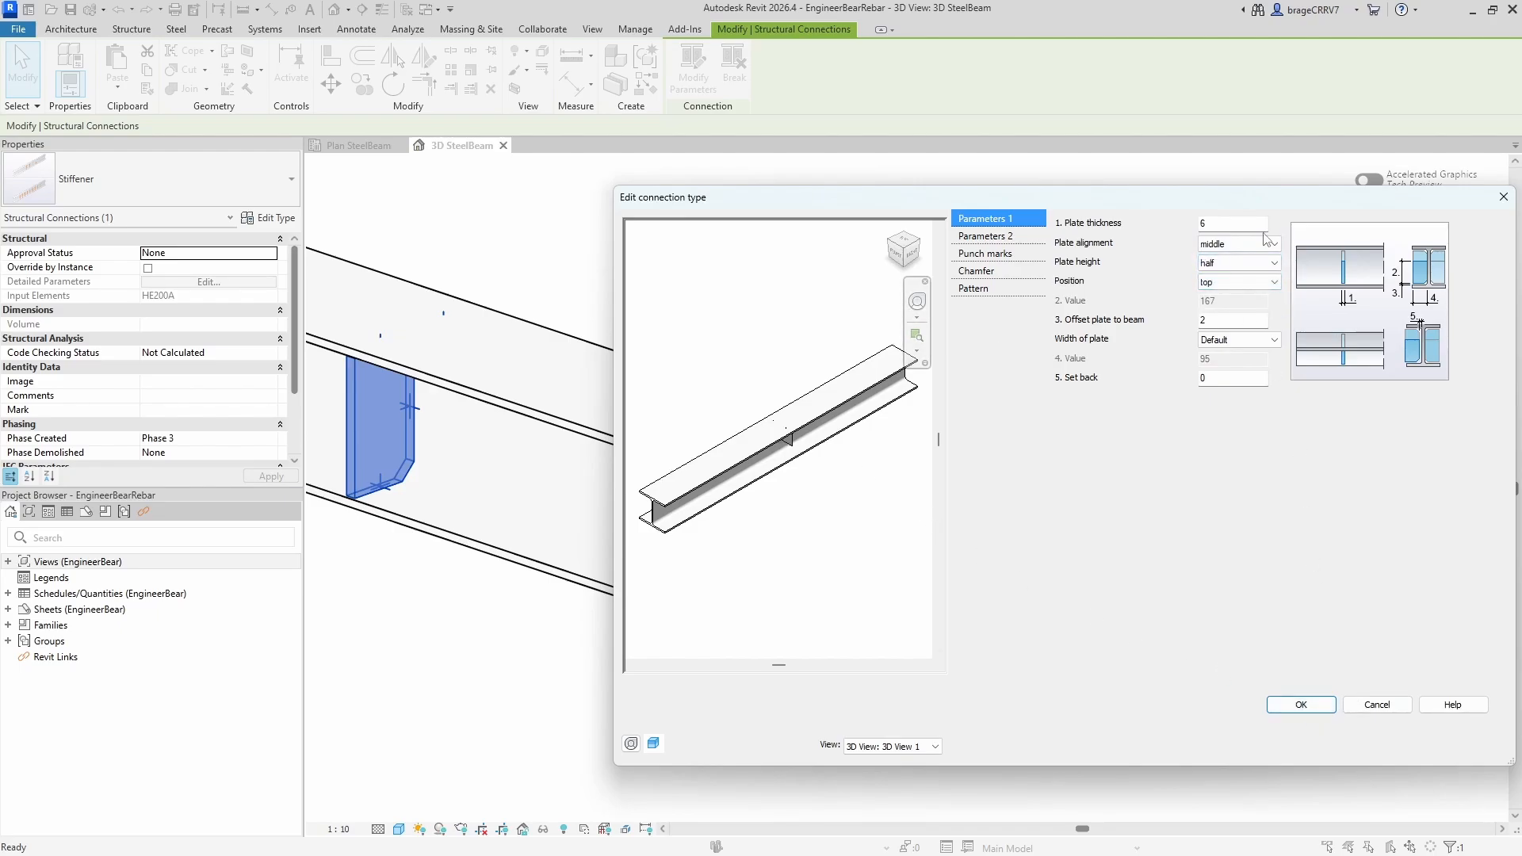
pyautogui.click(1242, 263)
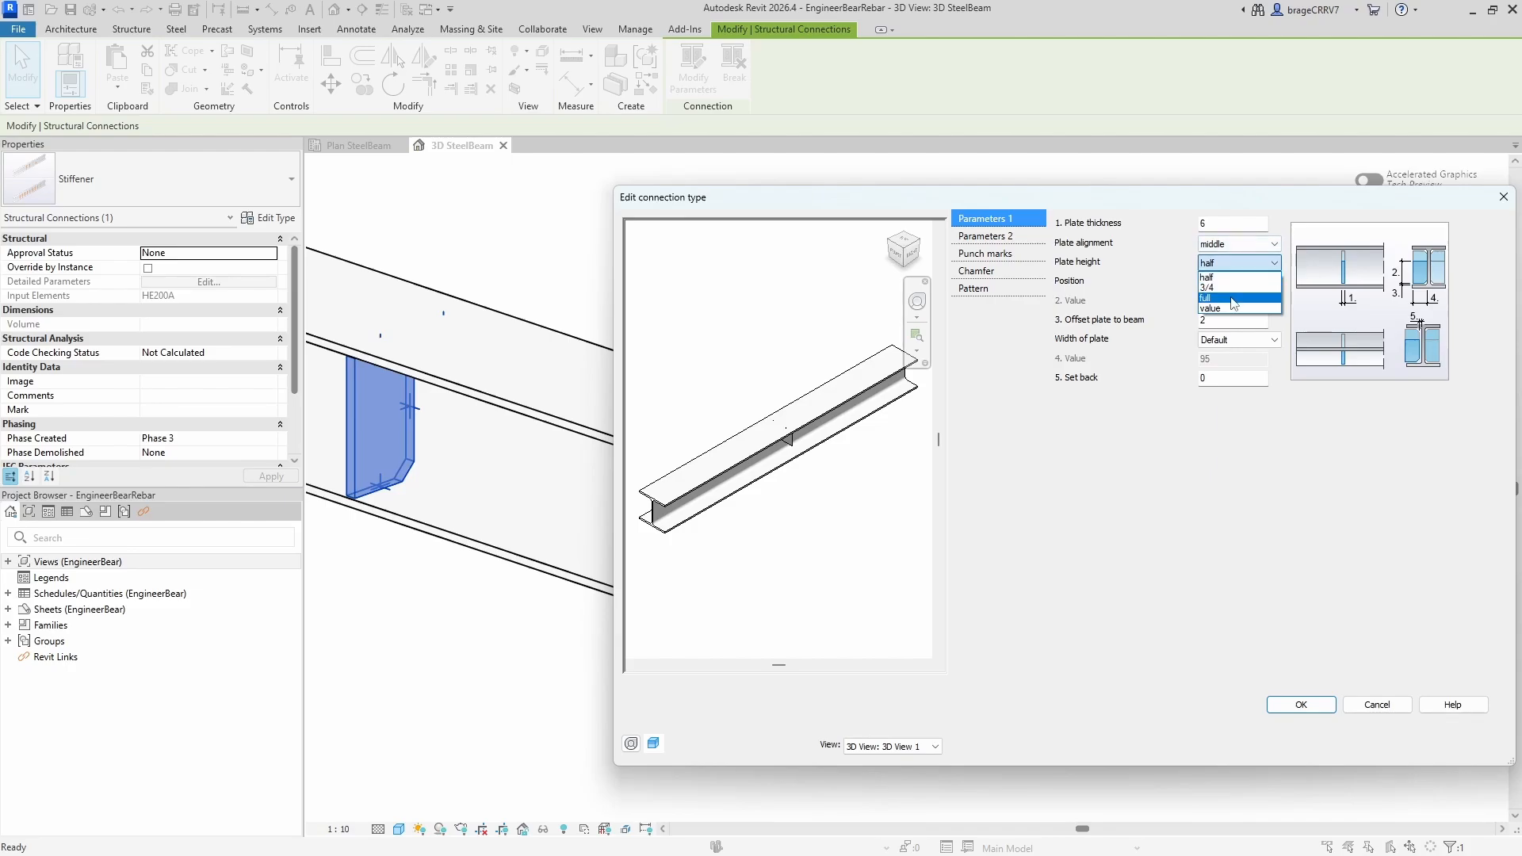
pyautogui.click(1233, 300)
pyautogui.press('capslock')
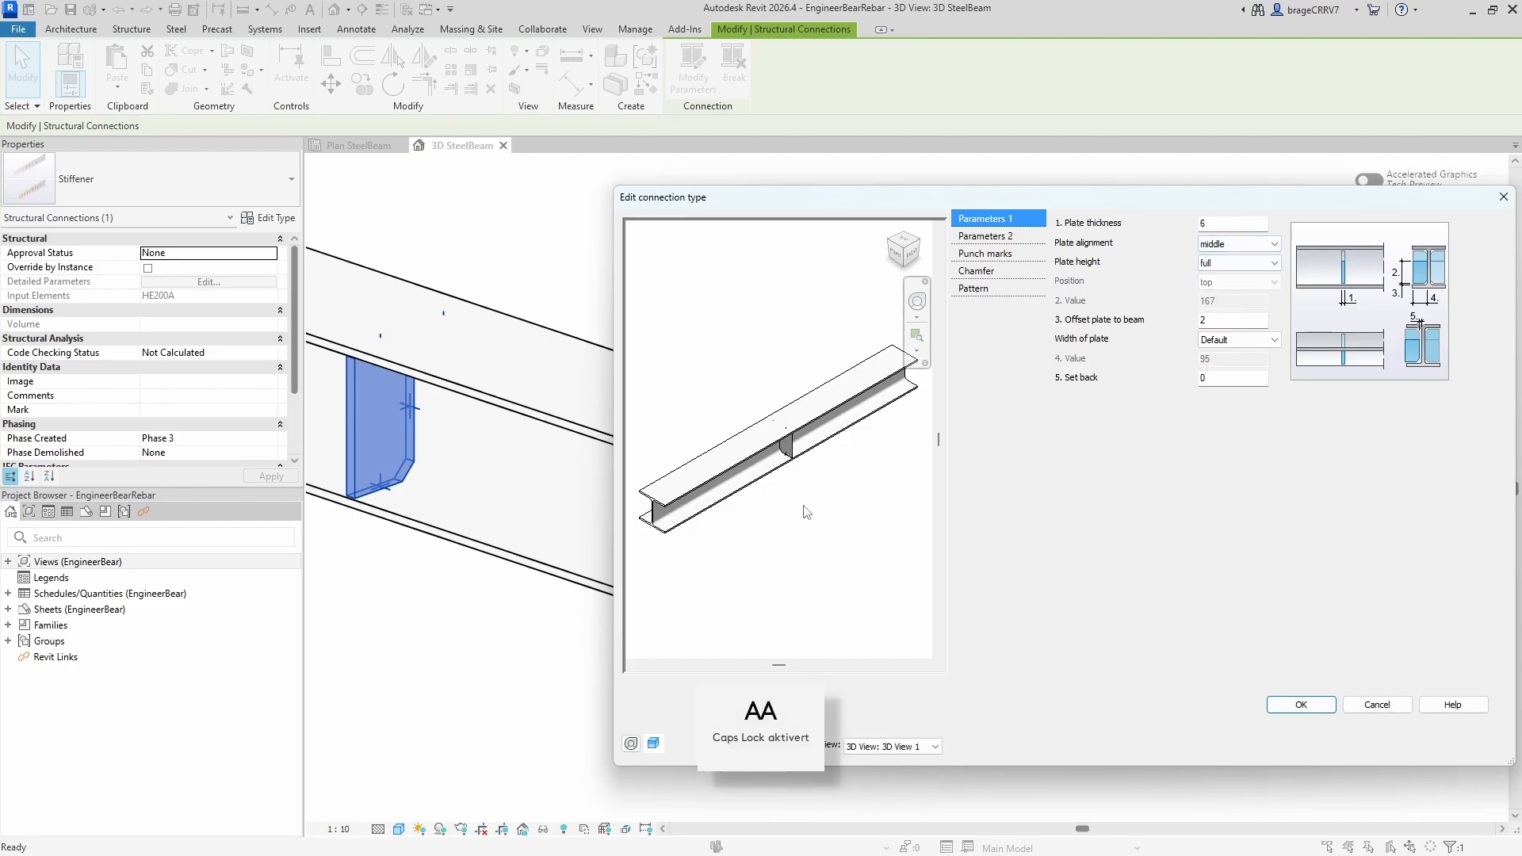
pyautogui.scroll(3, 804, 508)
pyautogui.keyDown('shift'); pyautogui.moveTo(801, 521); pyautogui.dragTo(822, 427, button='middle'); pyautogui.keyUp('shift')
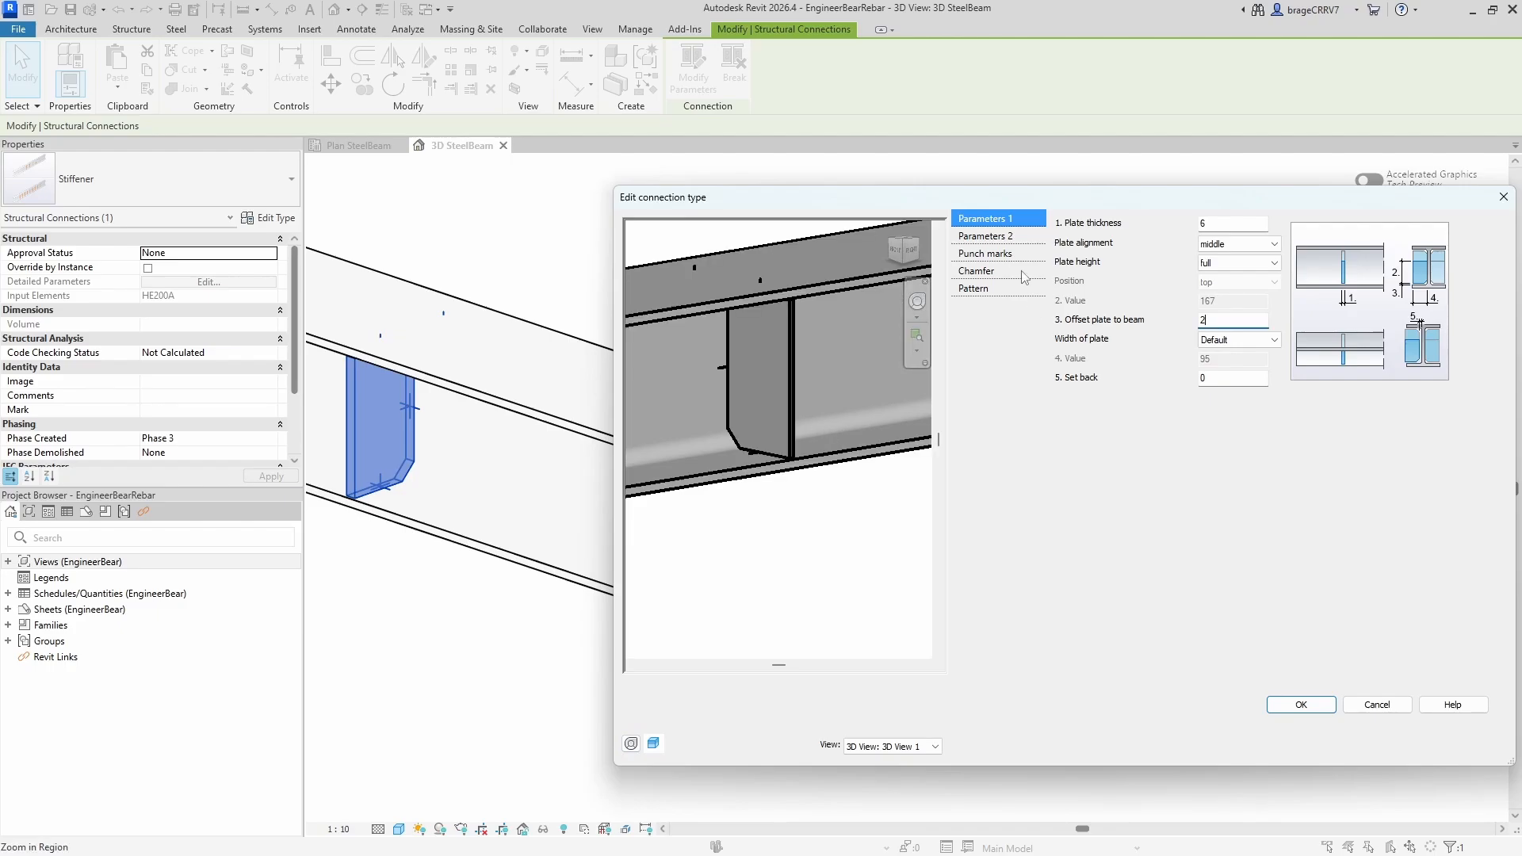
# Step: Try the stiffener on one side and on the other side of the web, and return the plate number to double
pyautogui.click(985, 236)
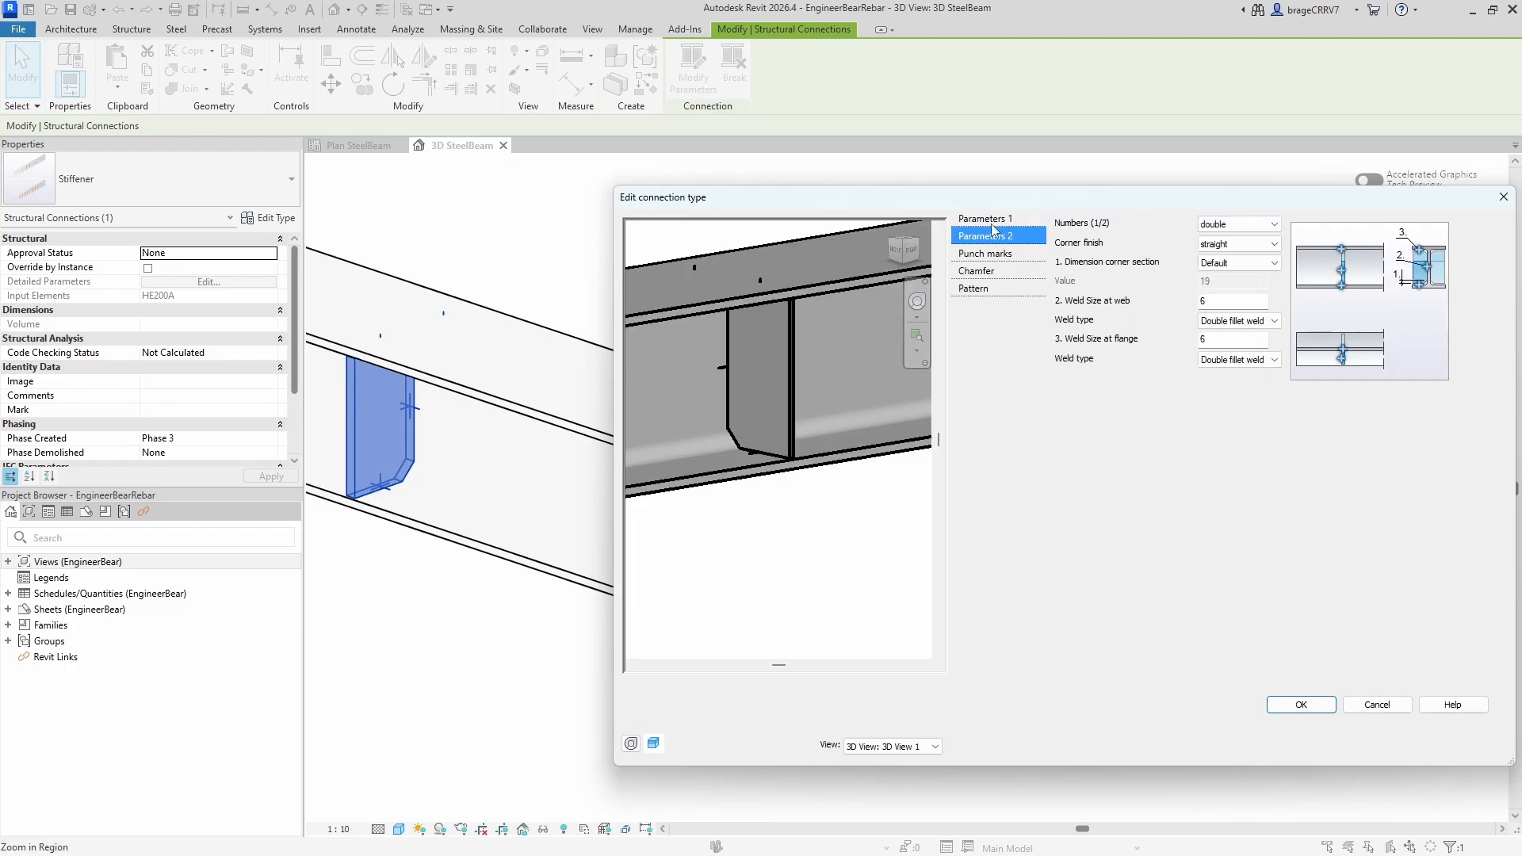
pyautogui.click(1237, 224)
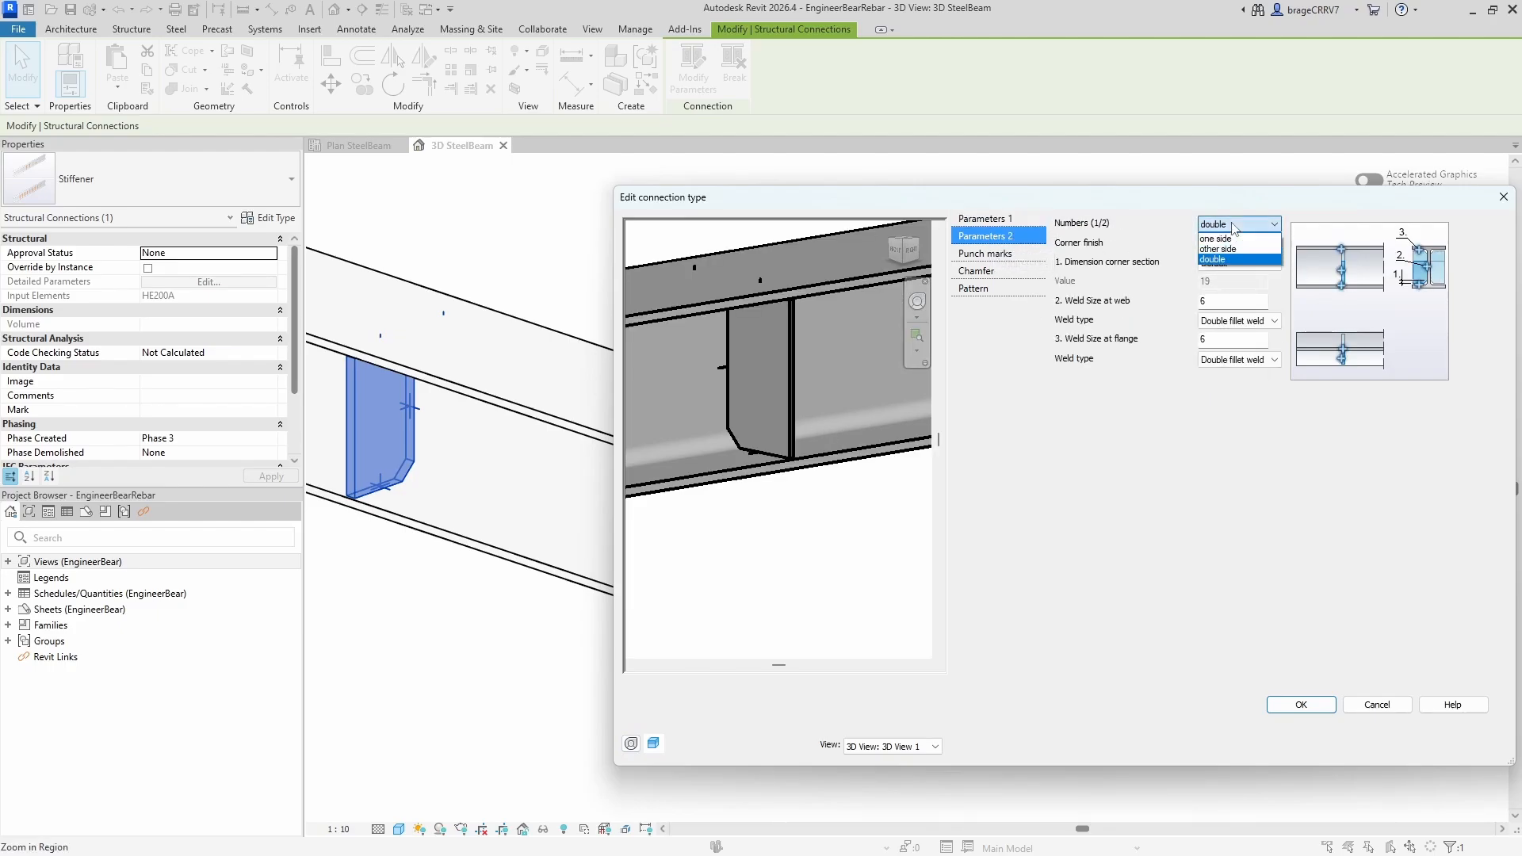
pyautogui.click(1237, 240)
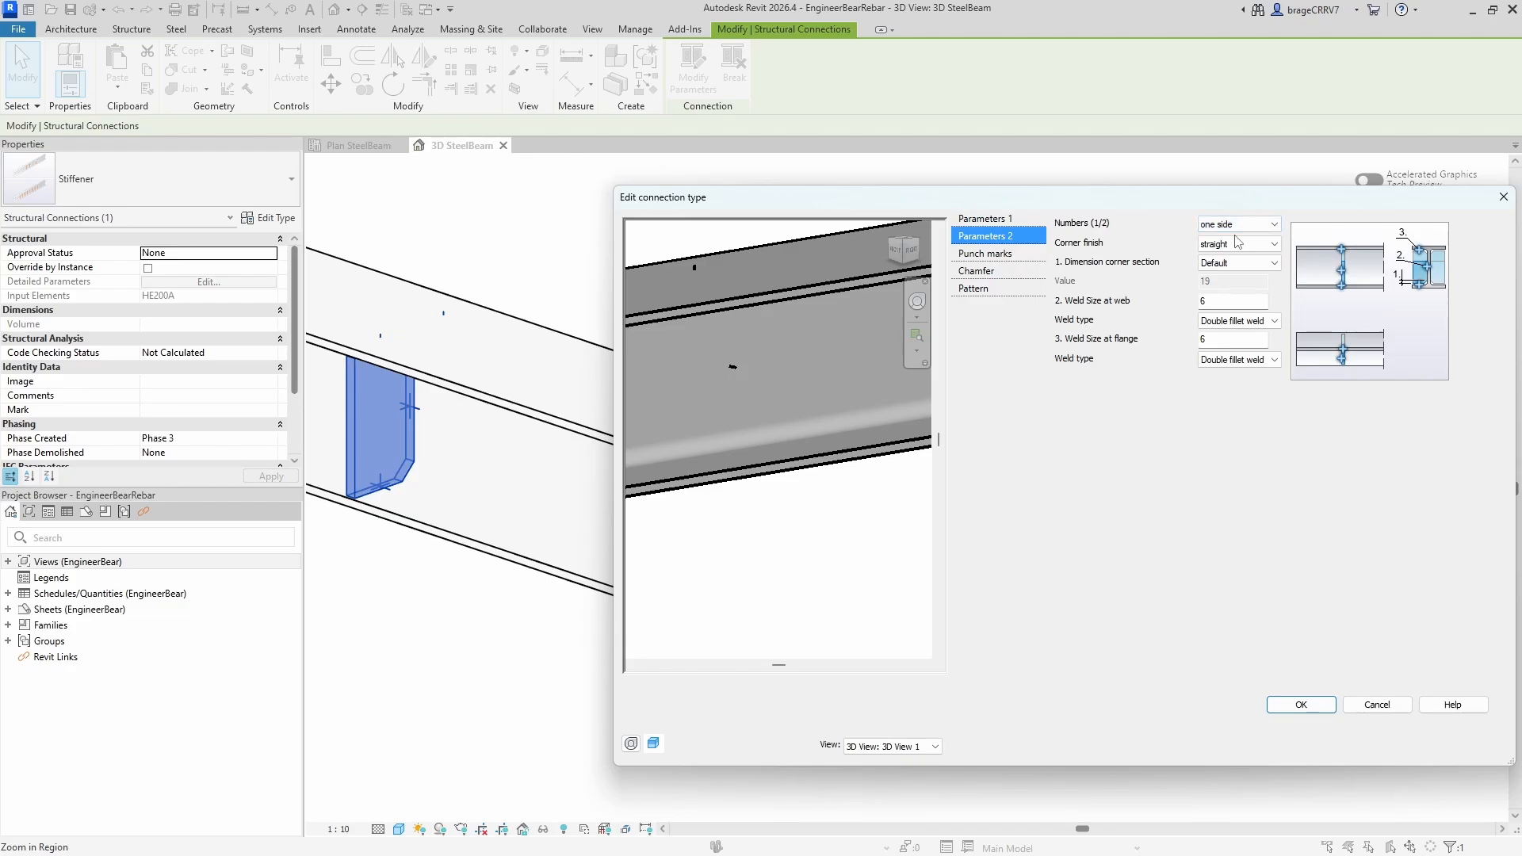
pyautogui.click(1237, 225)
pyautogui.click(1237, 249)
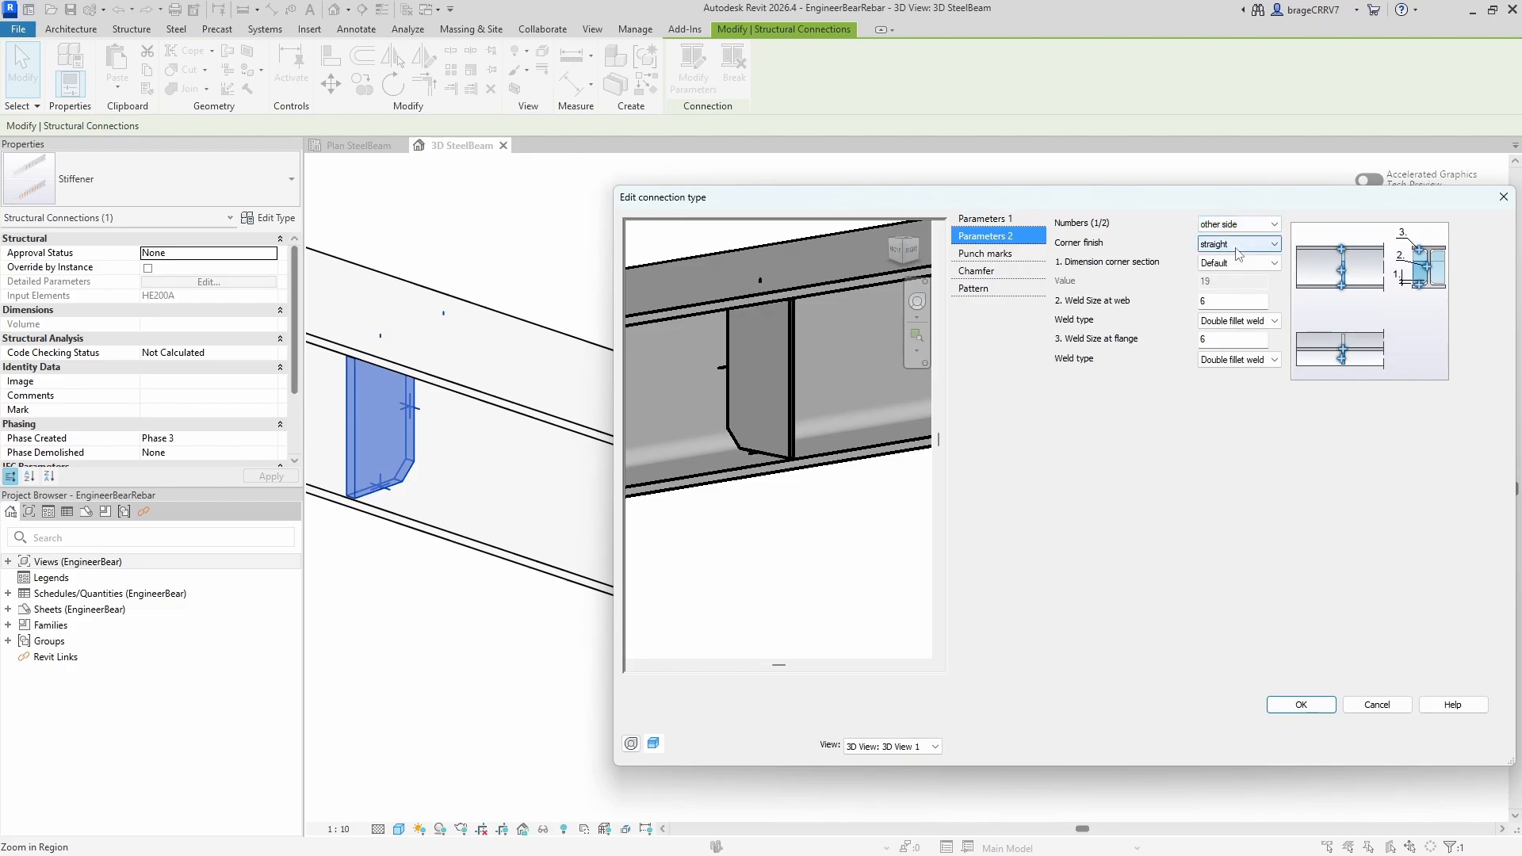
pyautogui.click(1239, 227)
pyautogui.click(1221, 260)
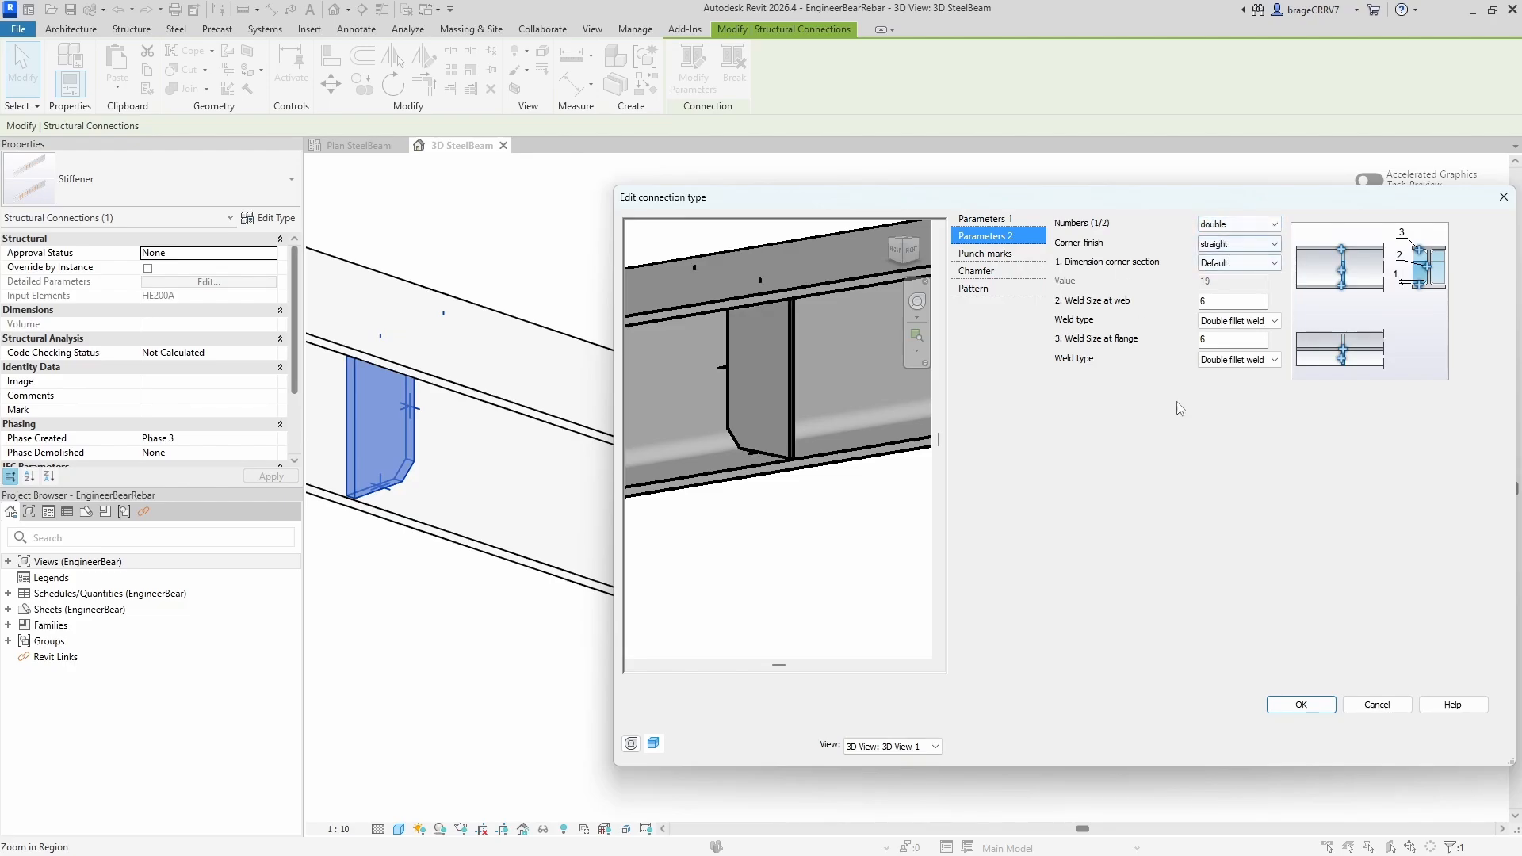
# Step: Accept the edited connection parameters, apply the type properties and clear the stiffener selection
pyautogui.click(1302, 704)
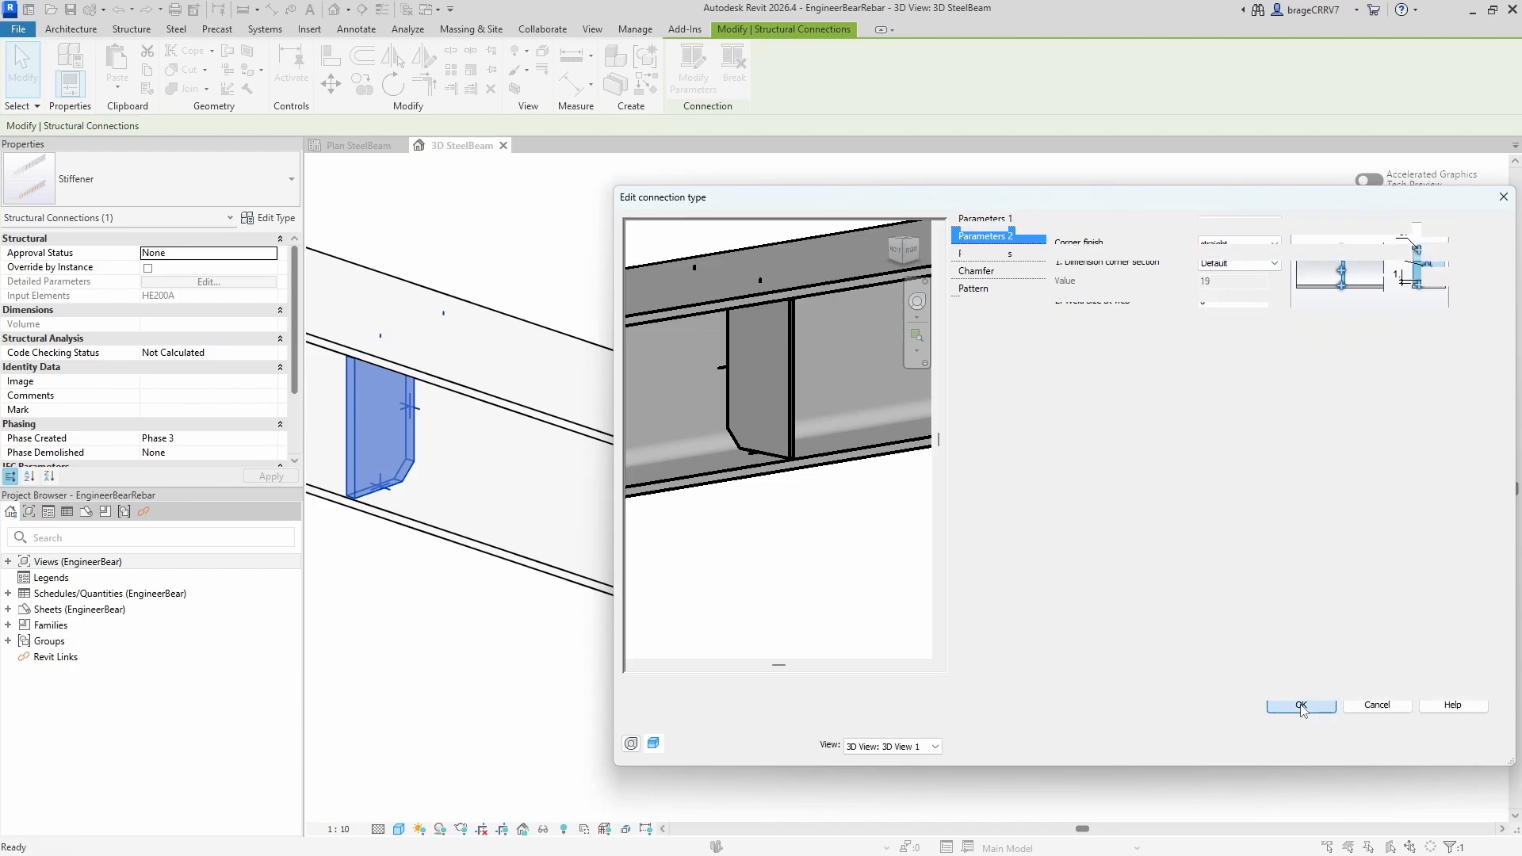
pyautogui.click(1468, 745)
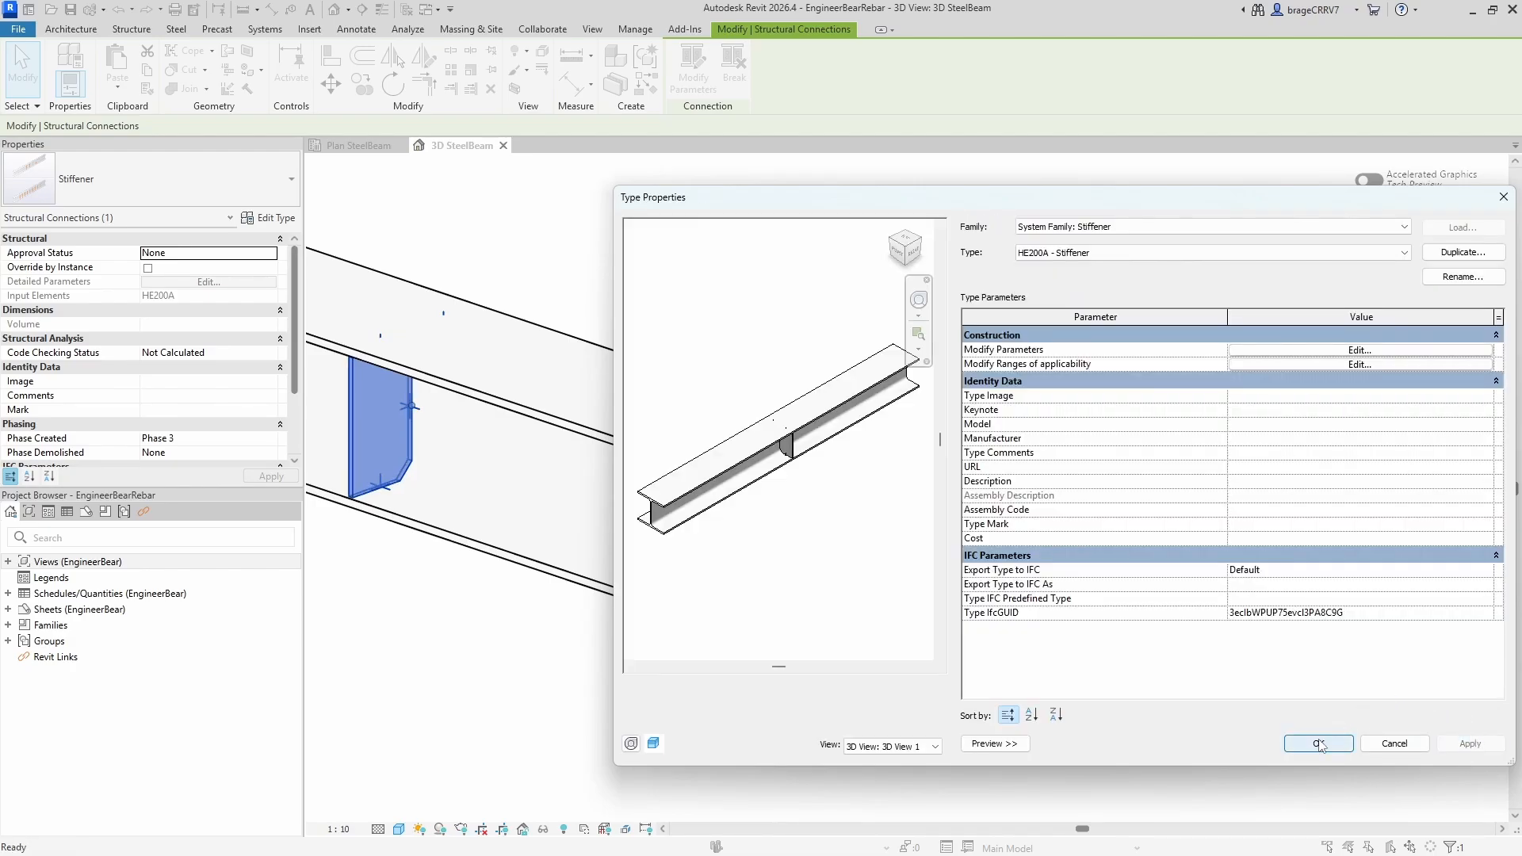
pyautogui.click(1318, 744)
pyautogui.press('Escape')
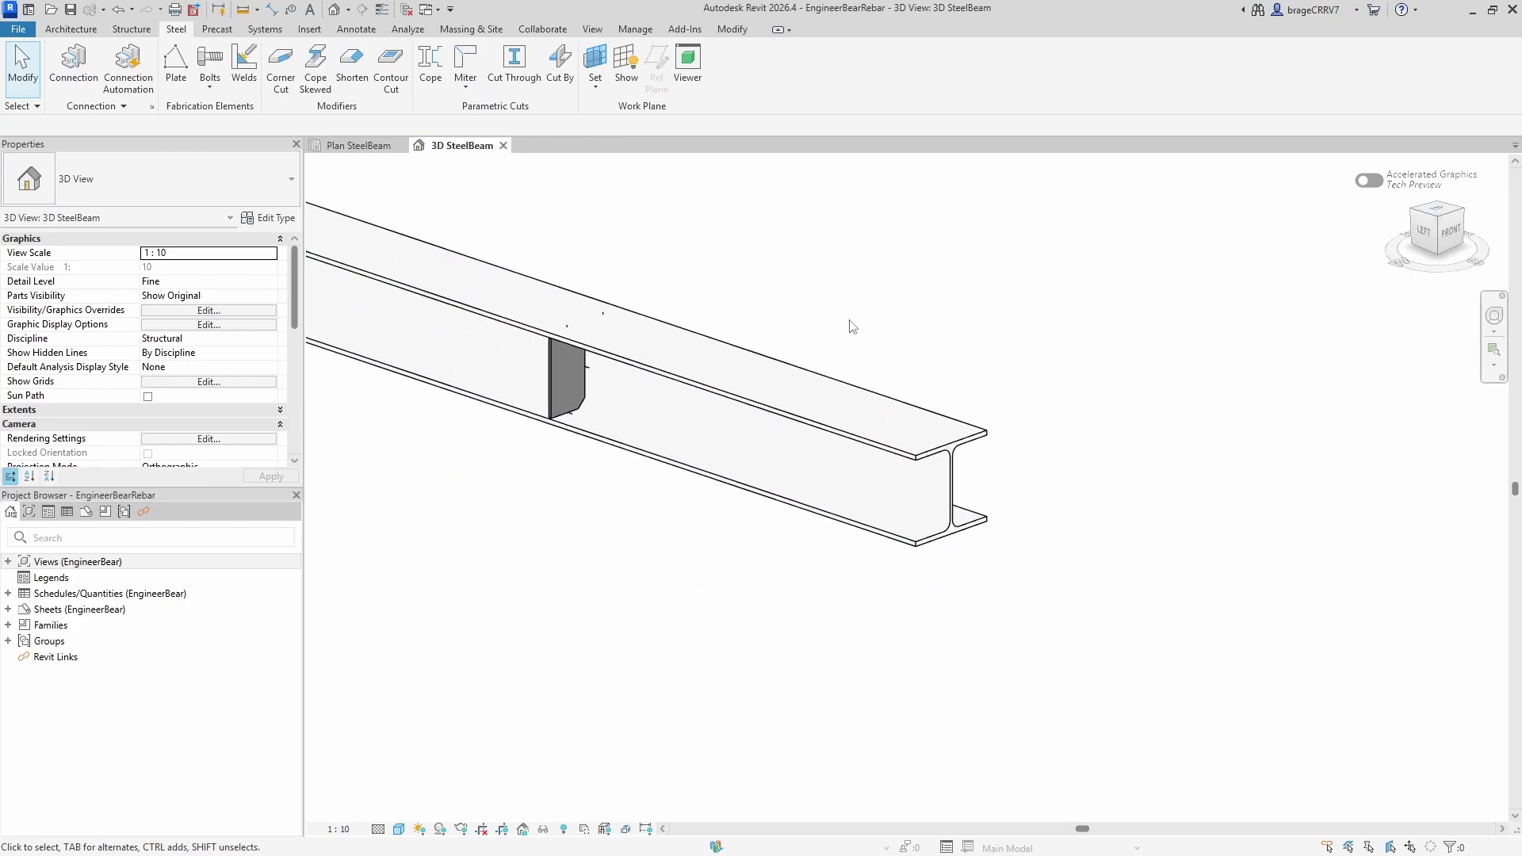
# Step: Copy the stiffener connection along the beam axis toward the beam's left end in the Plan SteelBeam view
pyautogui.moveTo(888, 341); pyautogui.dragTo(1080, 448, button='middle')
pyautogui.scroll(-1, 1002, 401)
pyautogui.click(357, 146)
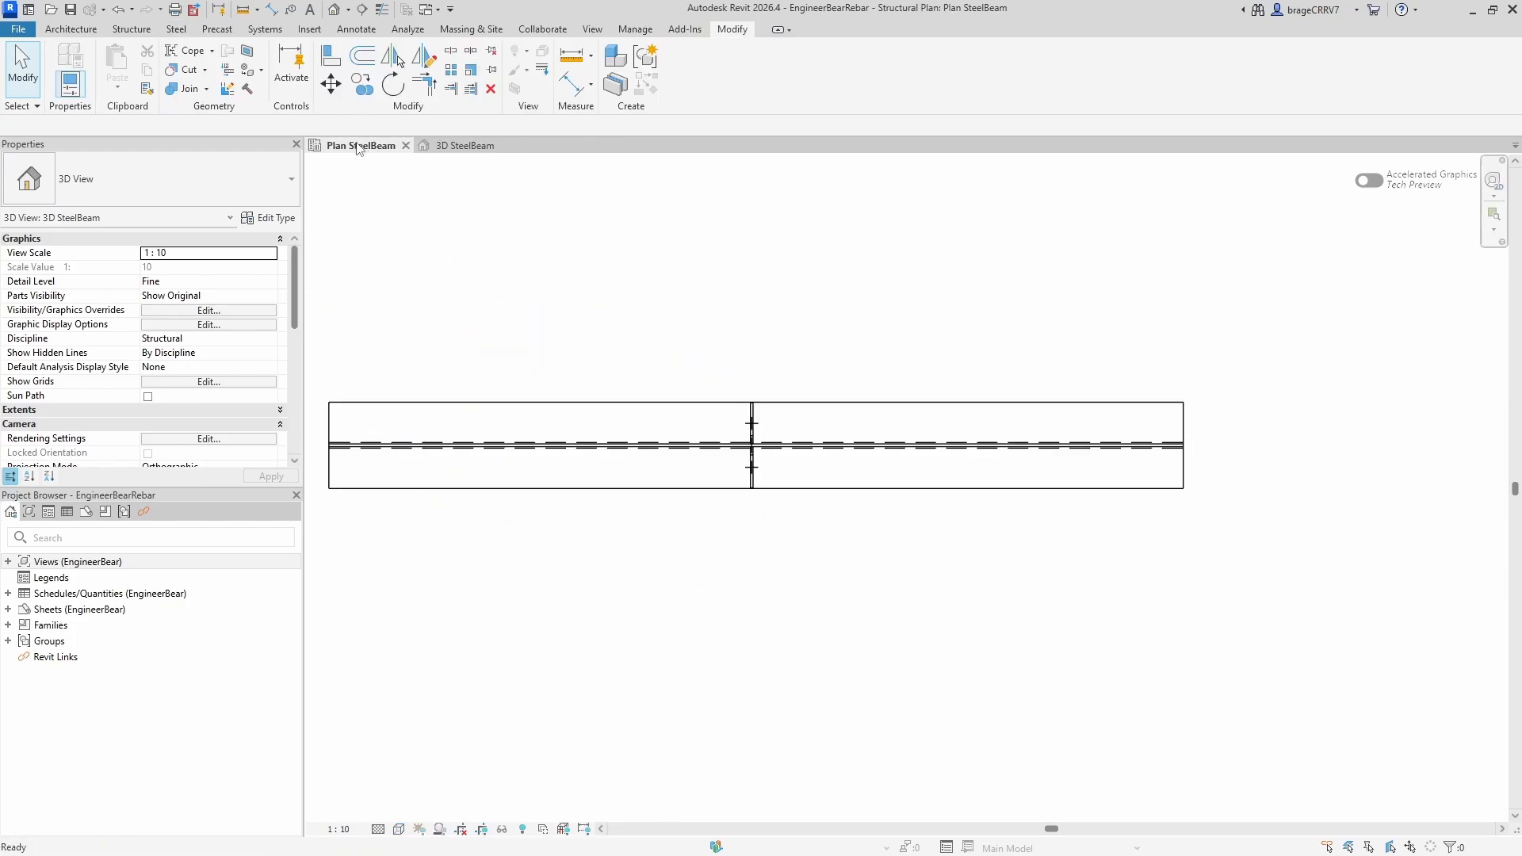
pyautogui.click(753, 467)
pyautogui.press('c')
pyautogui.press('o')
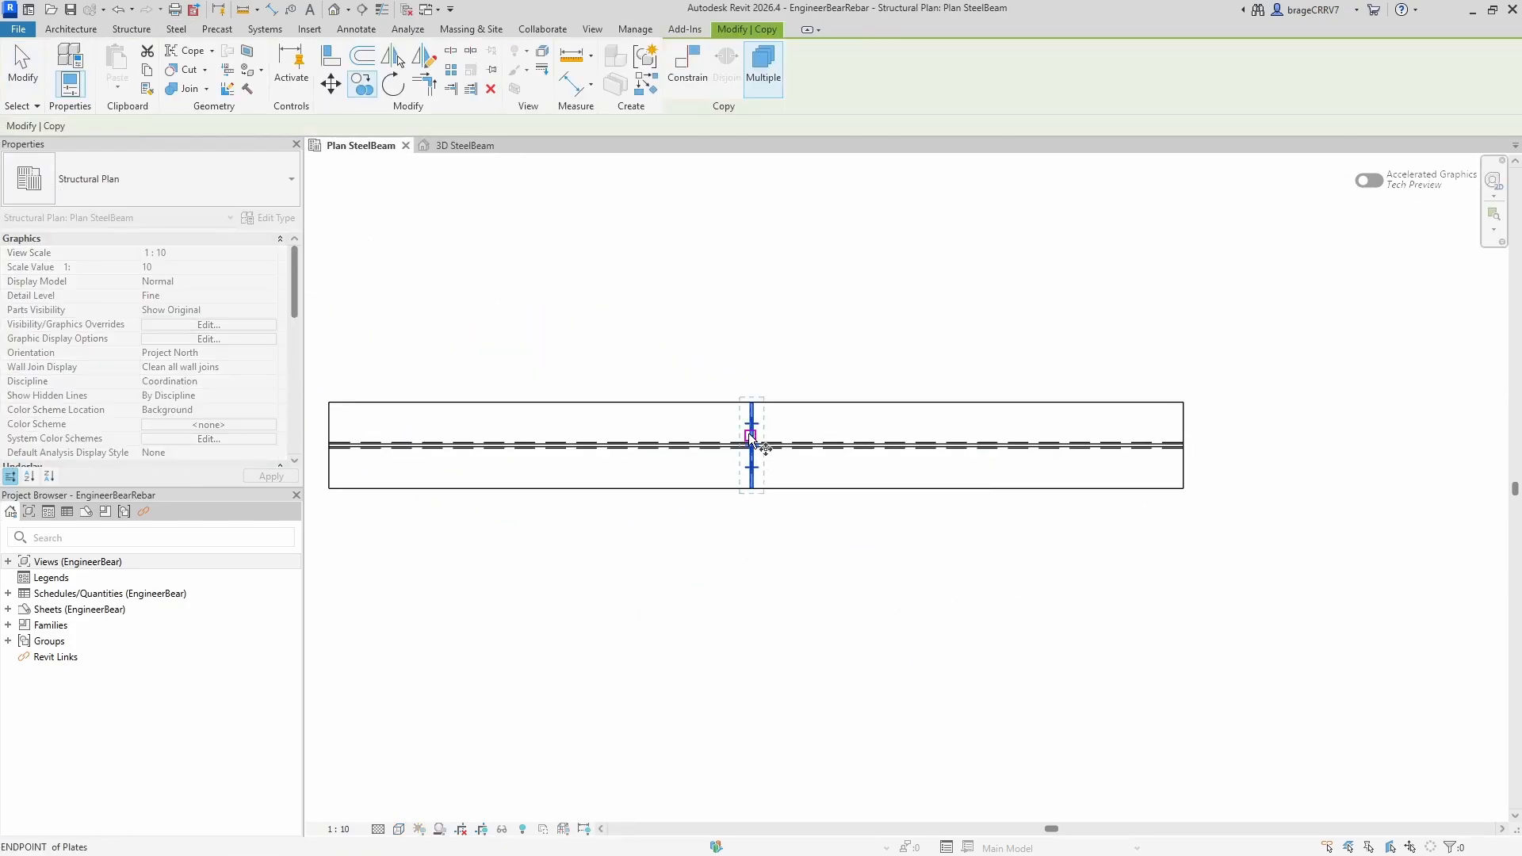
pyautogui.click(751, 436)
pyautogui.click(621, 434)
pyautogui.press('Escape')
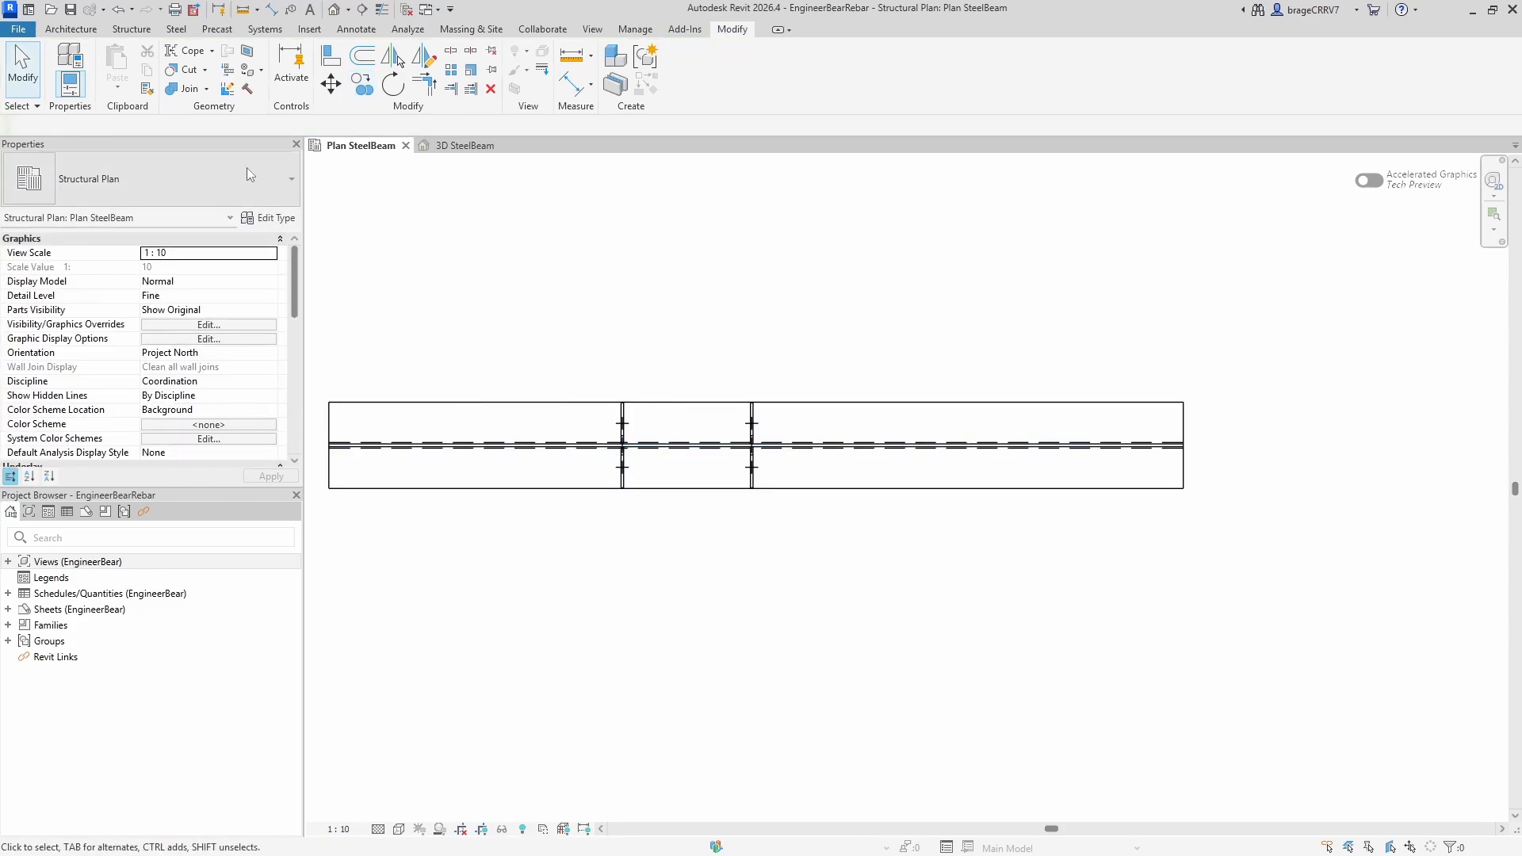
# Step: Place another HE200A - Stiffener connection on the HE200A beam, toward the beam's right end in the plan view
pyautogui.click(174, 29)
pyautogui.click(73, 67)
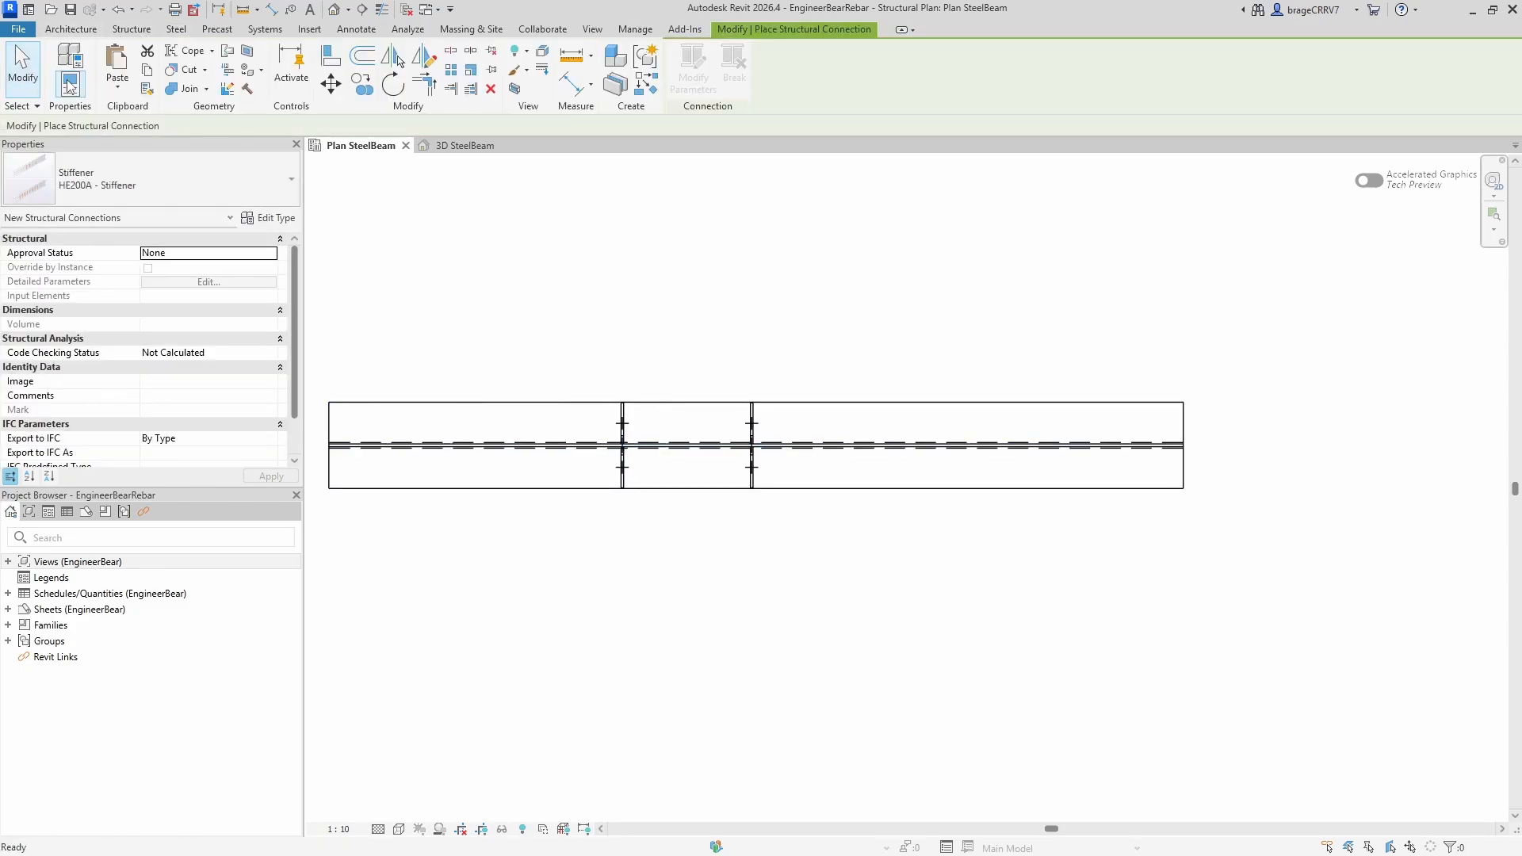
pyautogui.click(108, 188)
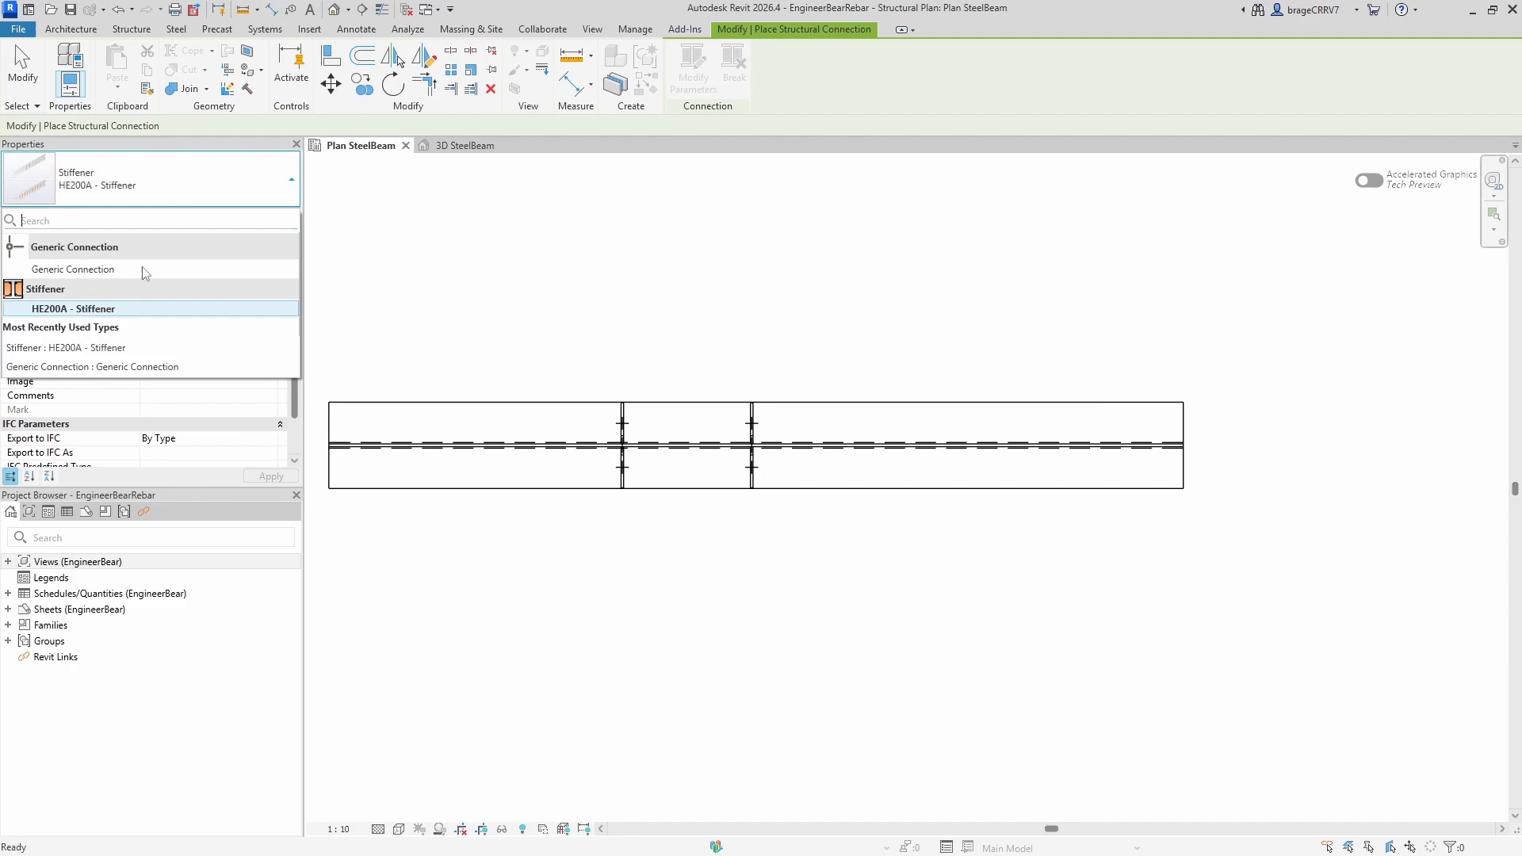
pyautogui.click(112, 319)
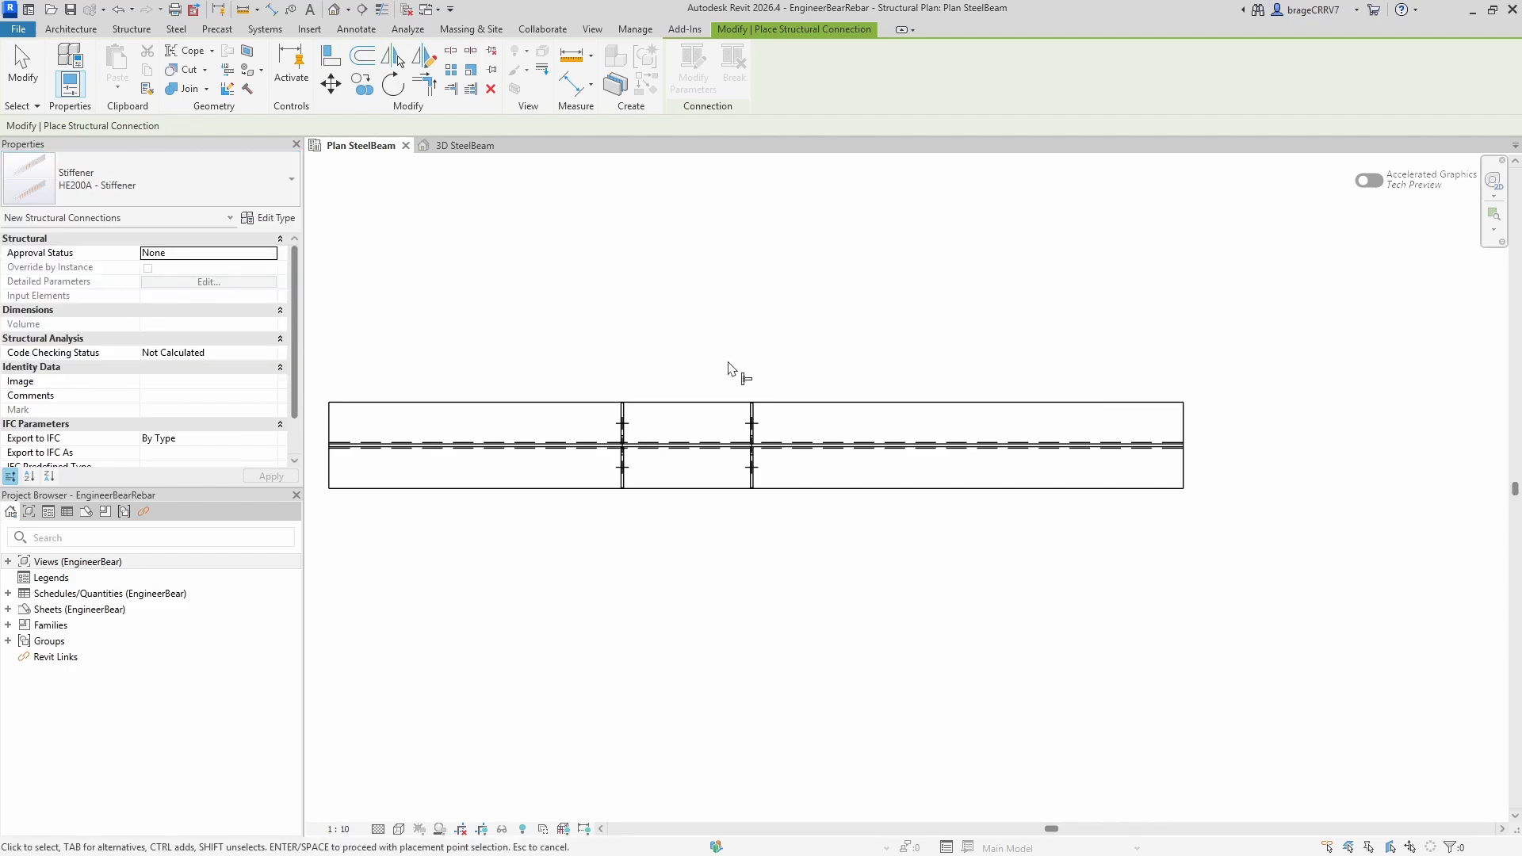
pyautogui.click(853, 418)
pyautogui.click(1001, 402)
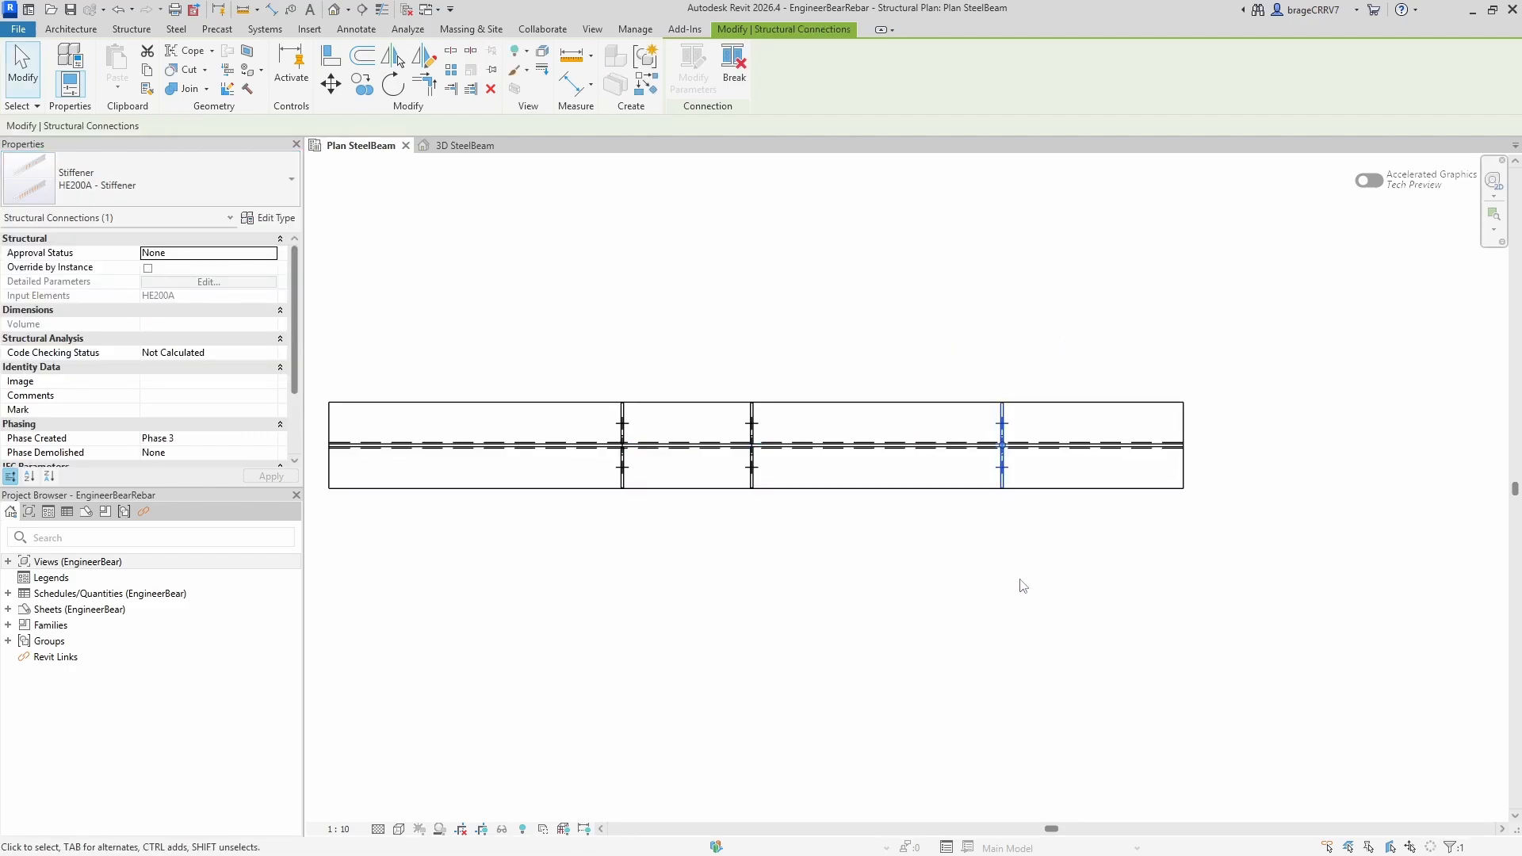
pyautogui.press('Escape')
# Step: In the 3D SteelBeam view, open the visibility and graphic overrides and start editing the document's filters
pyautogui.click(464, 147)
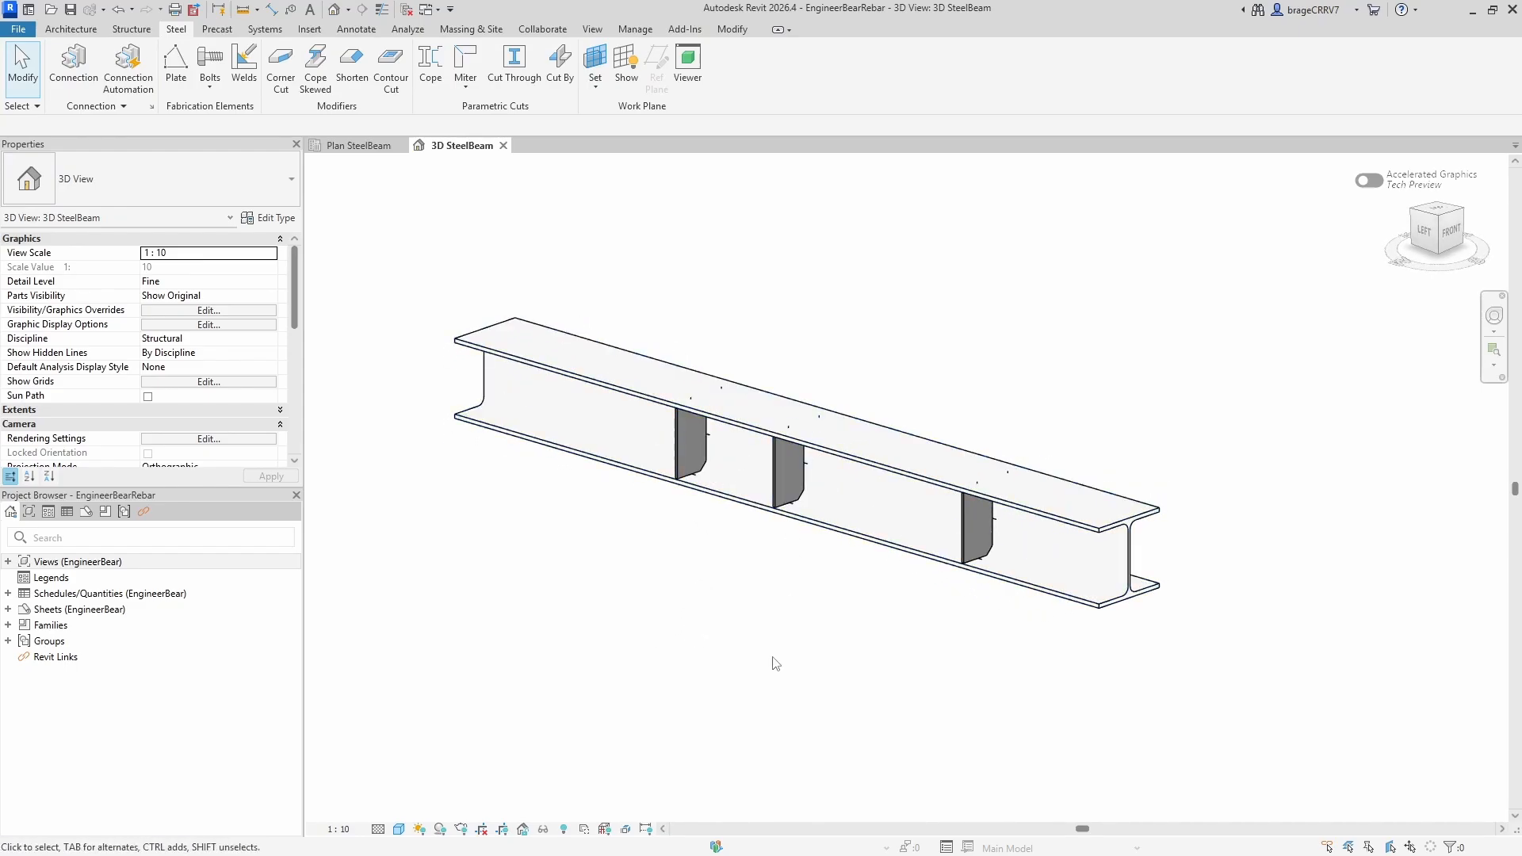
pyautogui.scroll(-1, 770, 651)
pyautogui.moveTo(761, 647); pyautogui.dragTo(595, 617, button='middle')
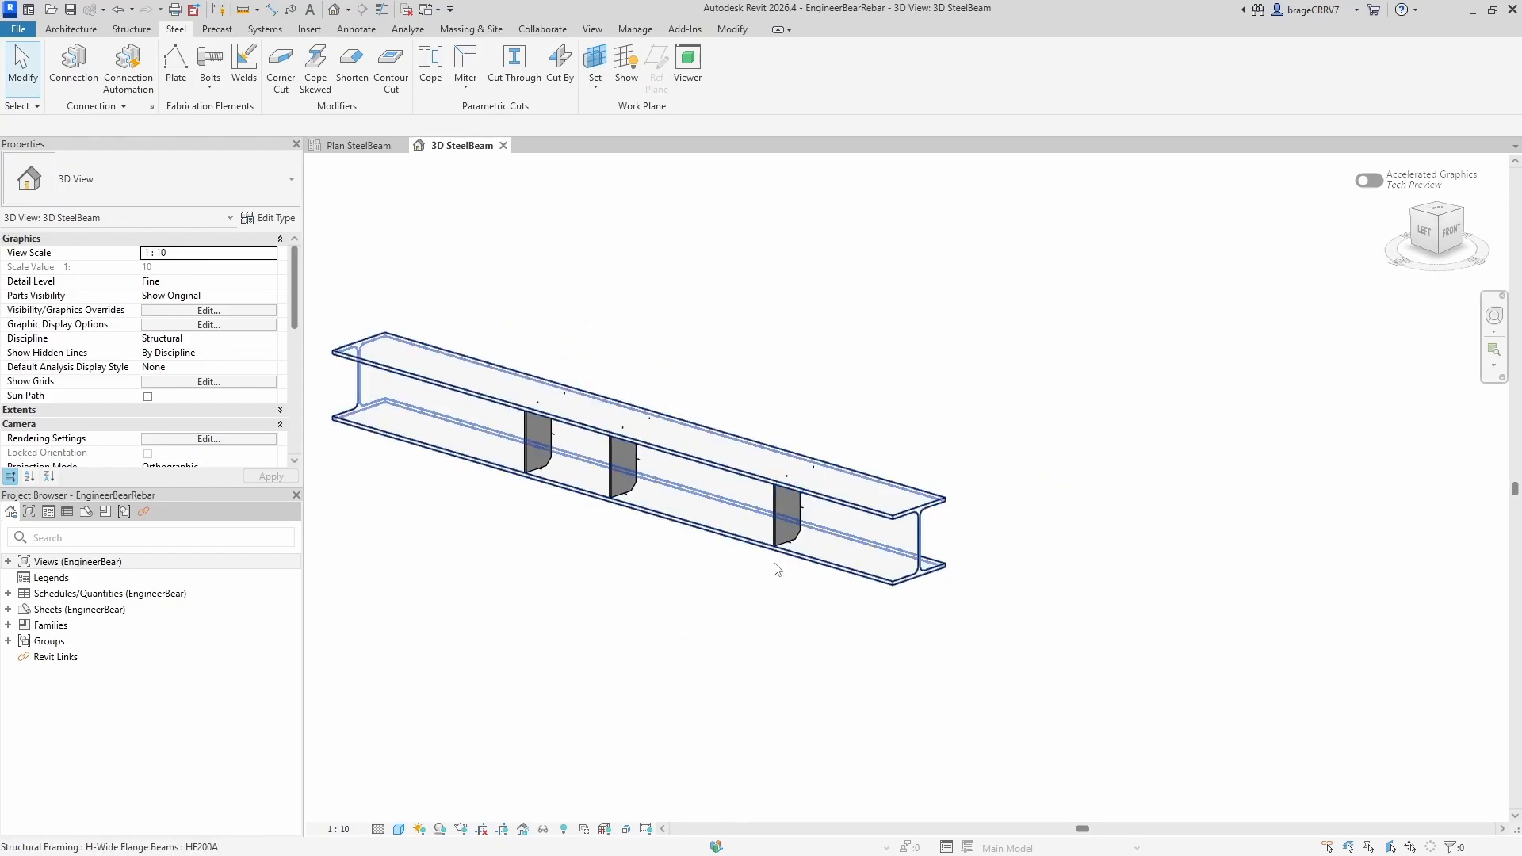
pyautogui.press('v')
pyautogui.press('g')
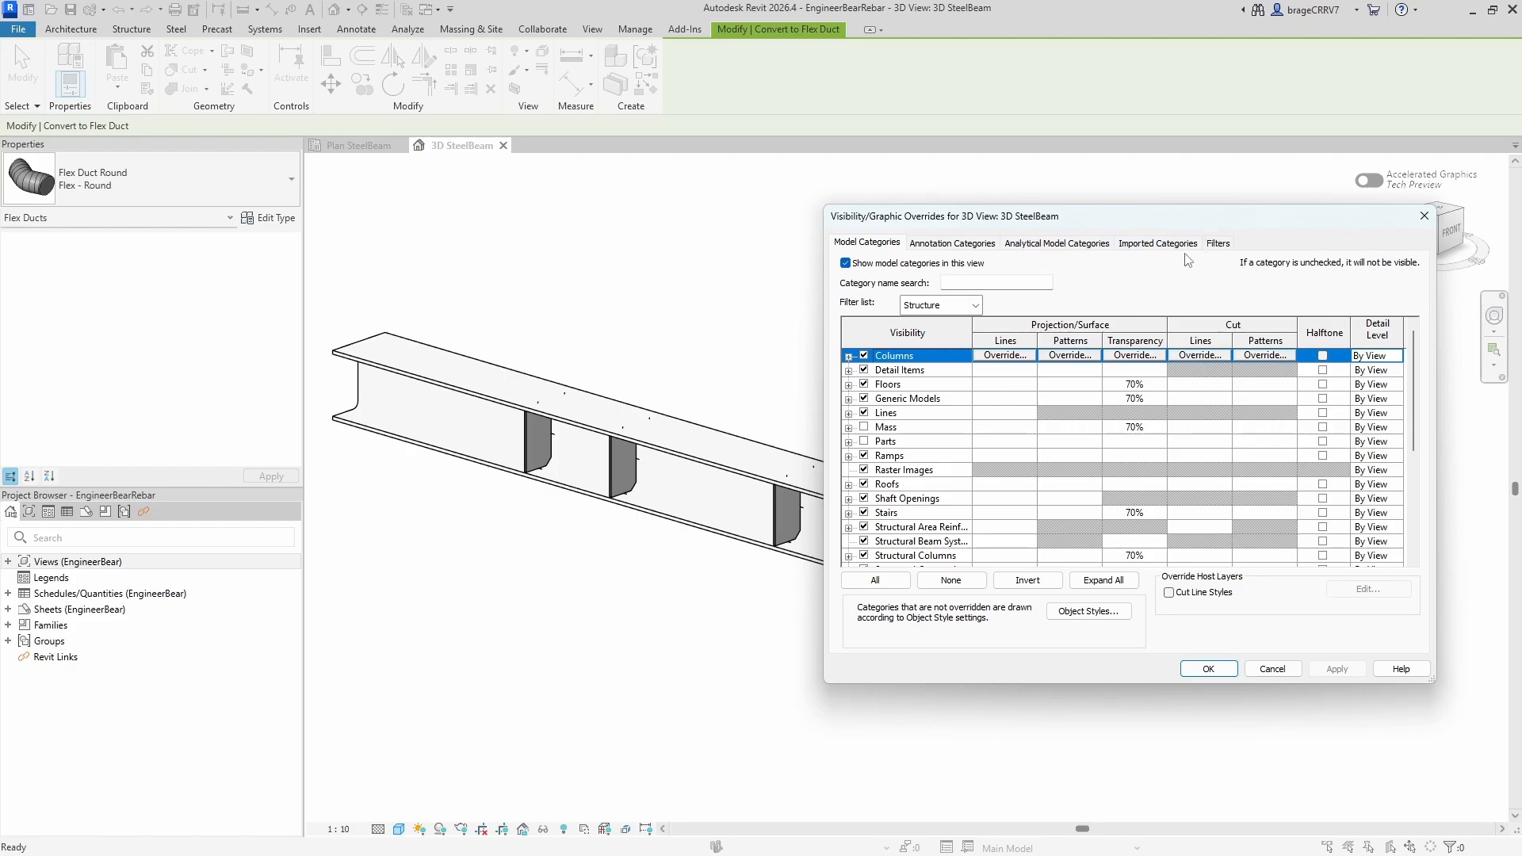
pyautogui.click(1215, 247)
pyautogui.click(1081, 588)
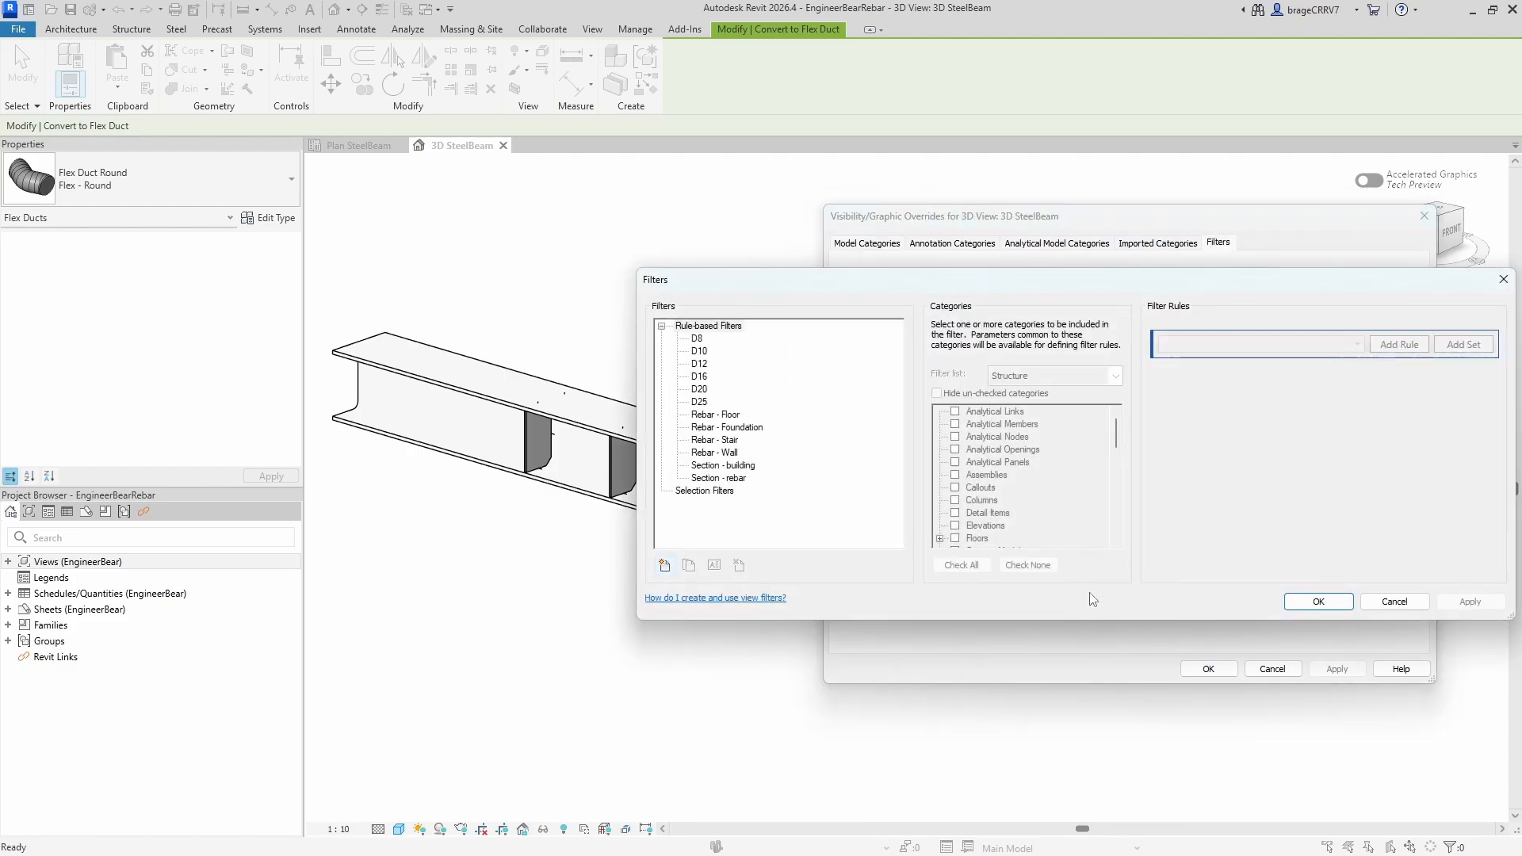
# Step: Create a new rule-defined filter named HE200A - Stiffener
pyautogui.click(665, 566)
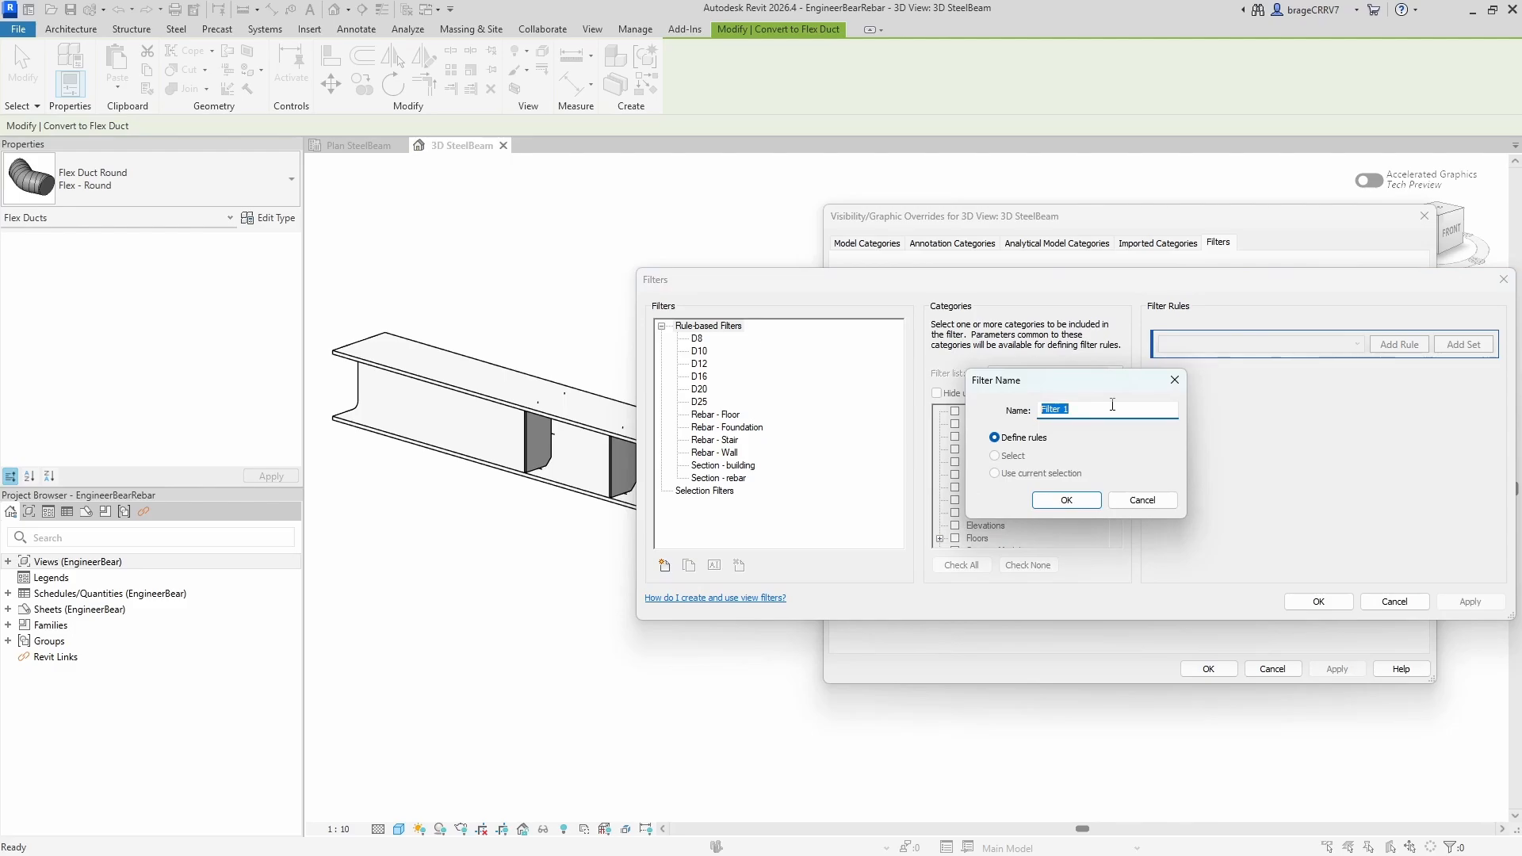
pyautogui.press('capslock')
pyautogui.write('HE200')
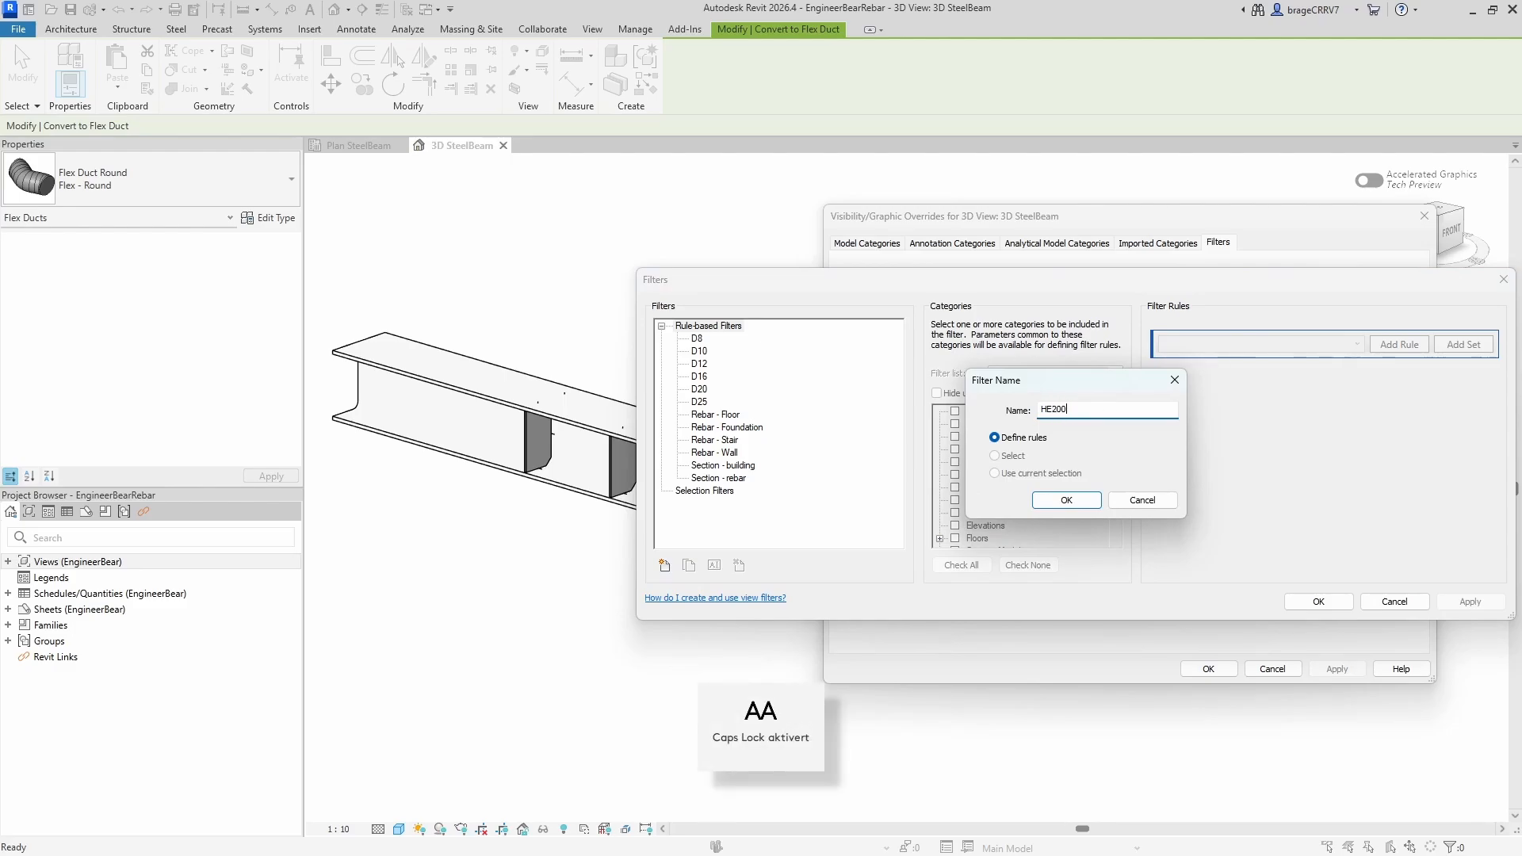
pyautogui.write('A - S')
pyautogui.press('capslock')
pyautogui.write('tiffener')
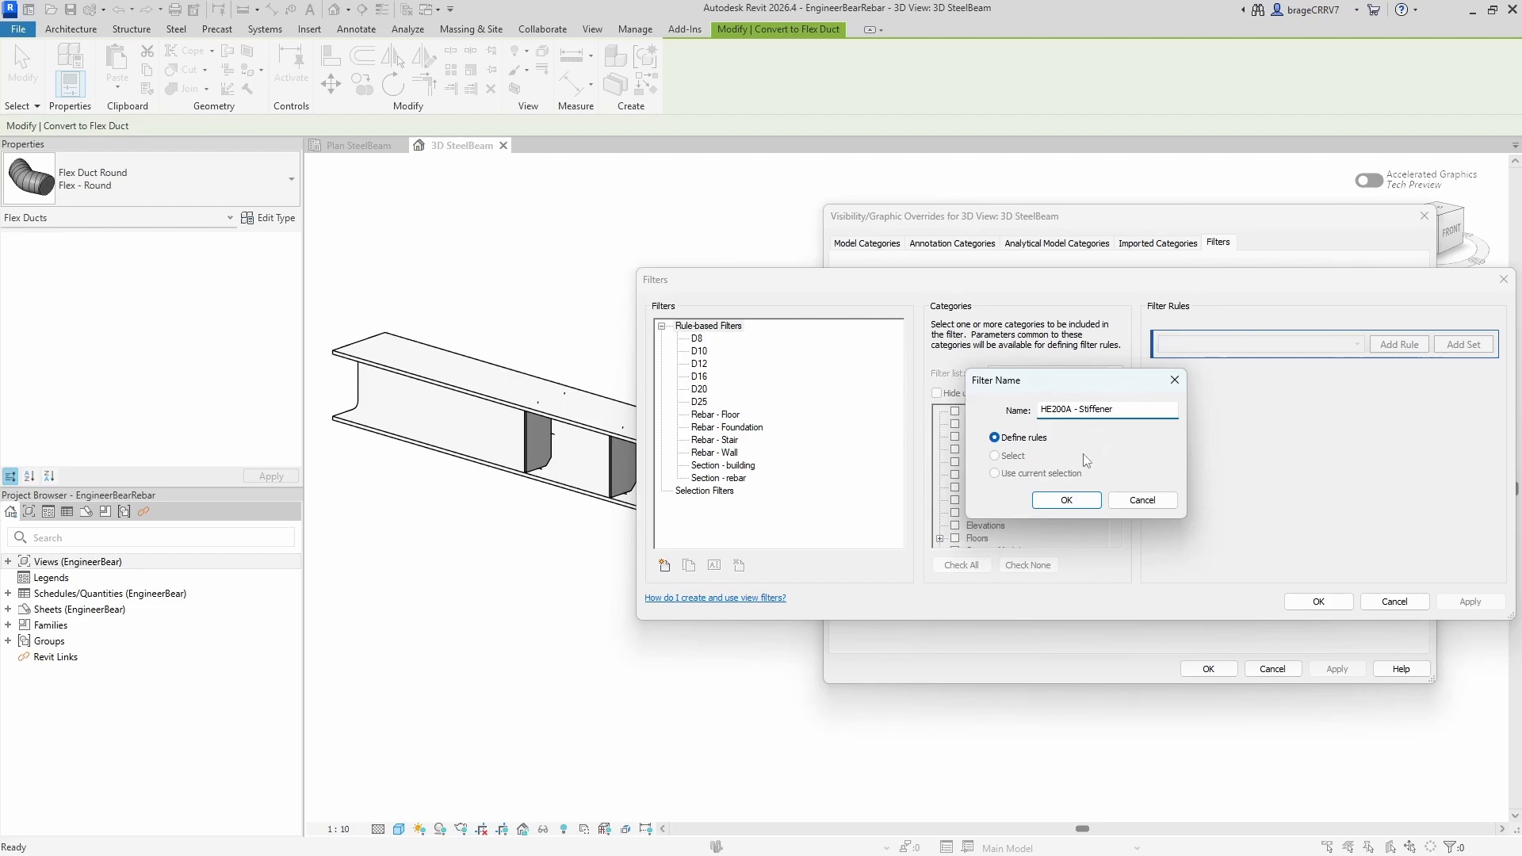
pyautogui.click(1066, 499)
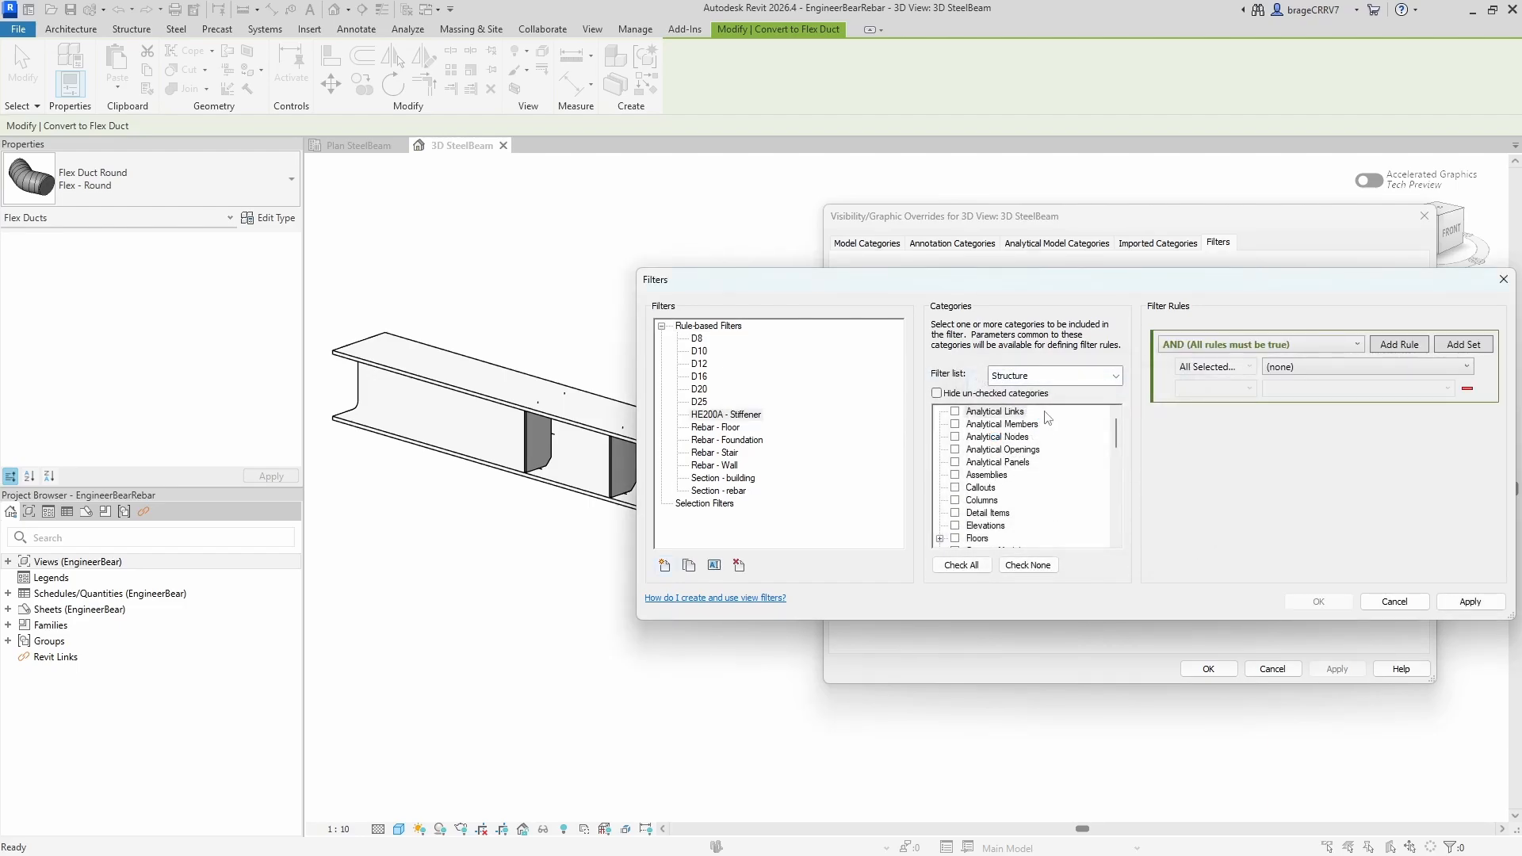
# Step: Include the Structural Connections category in the HE200A - Stiffener filter
pyautogui.scroll(-5, 1124, 450)
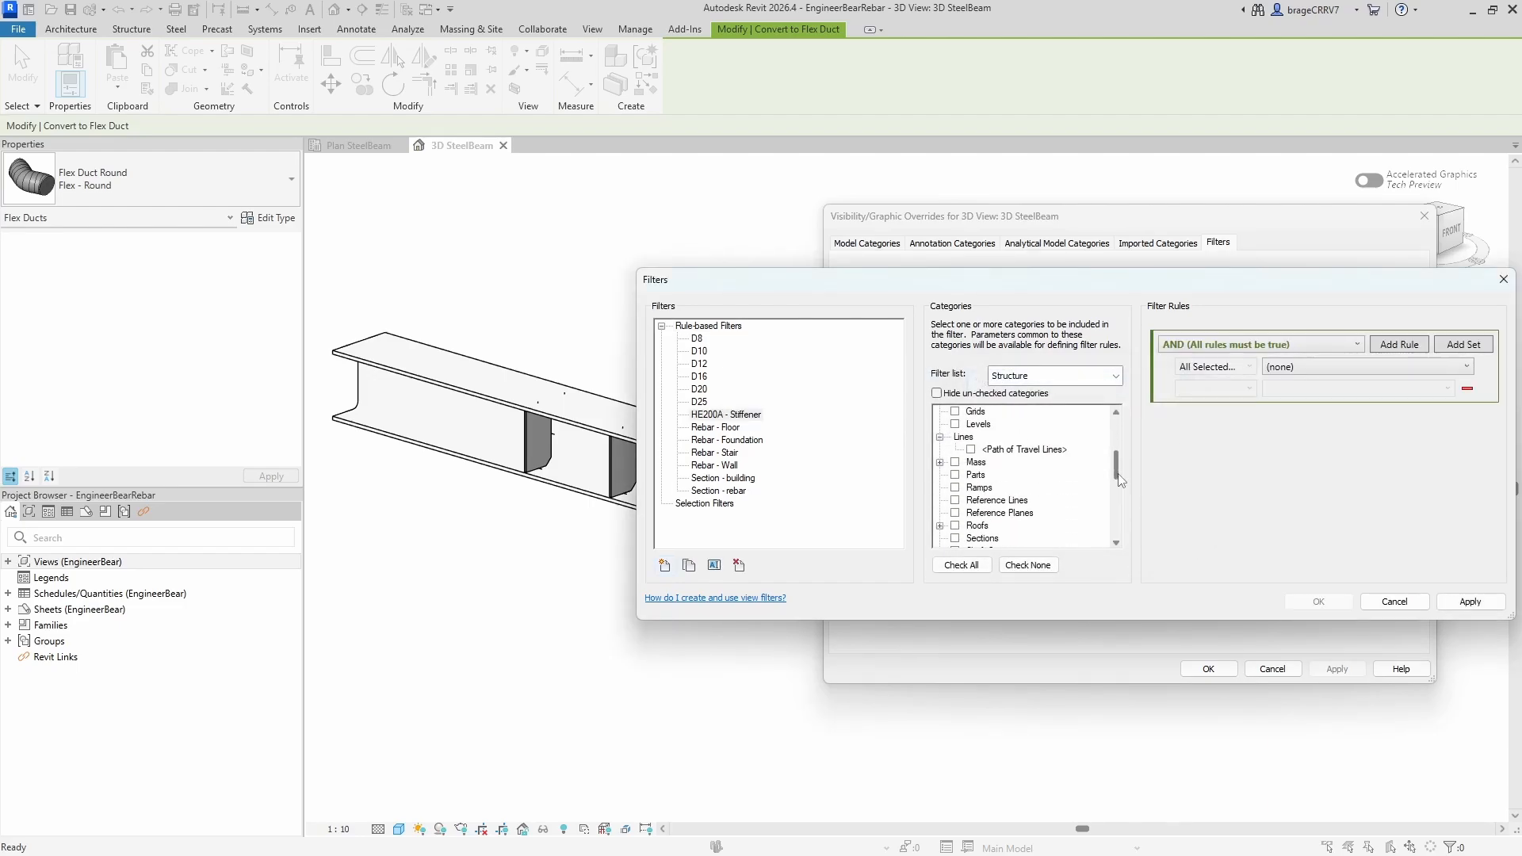
pyautogui.moveTo(1119, 489); pyautogui.dragTo(1118, 507)
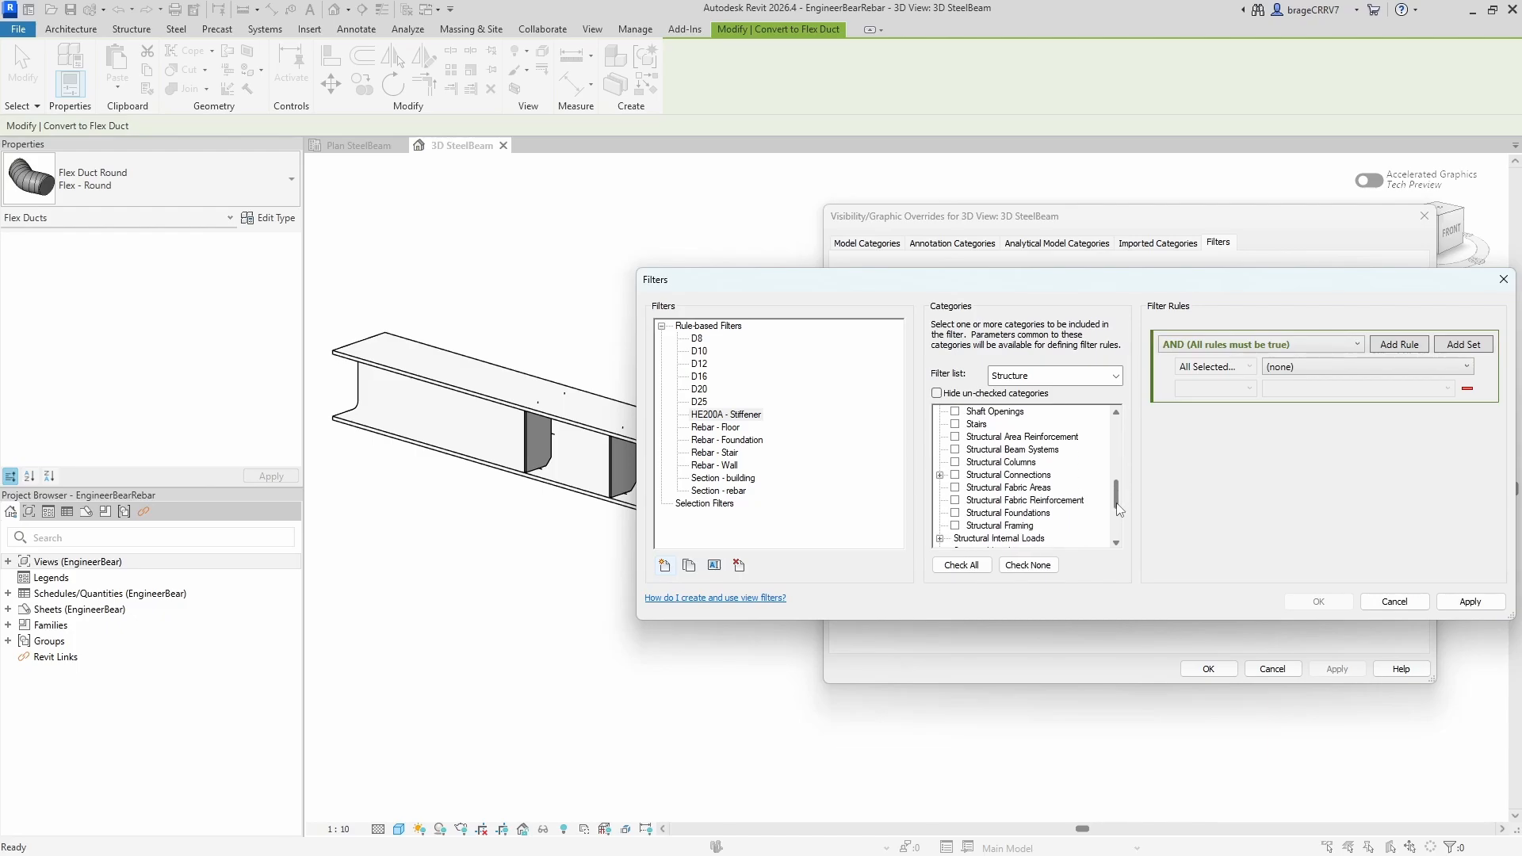
pyautogui.click(956, 476)
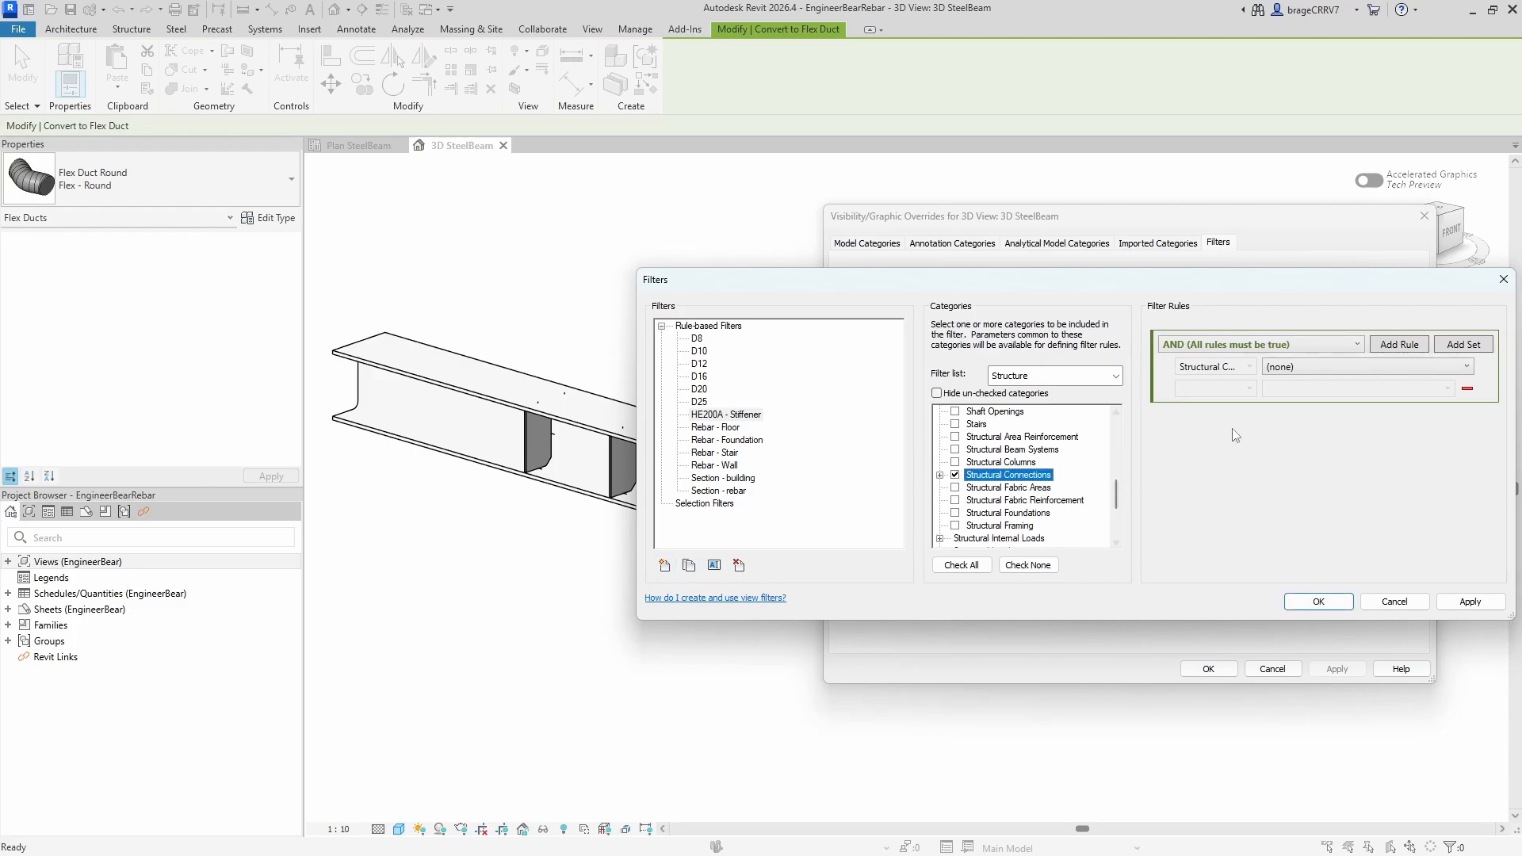
# Step: Define the filter rule as Type Name equals HE200A - Stiffener and save the filter
pyautogui.click(1297, 368)
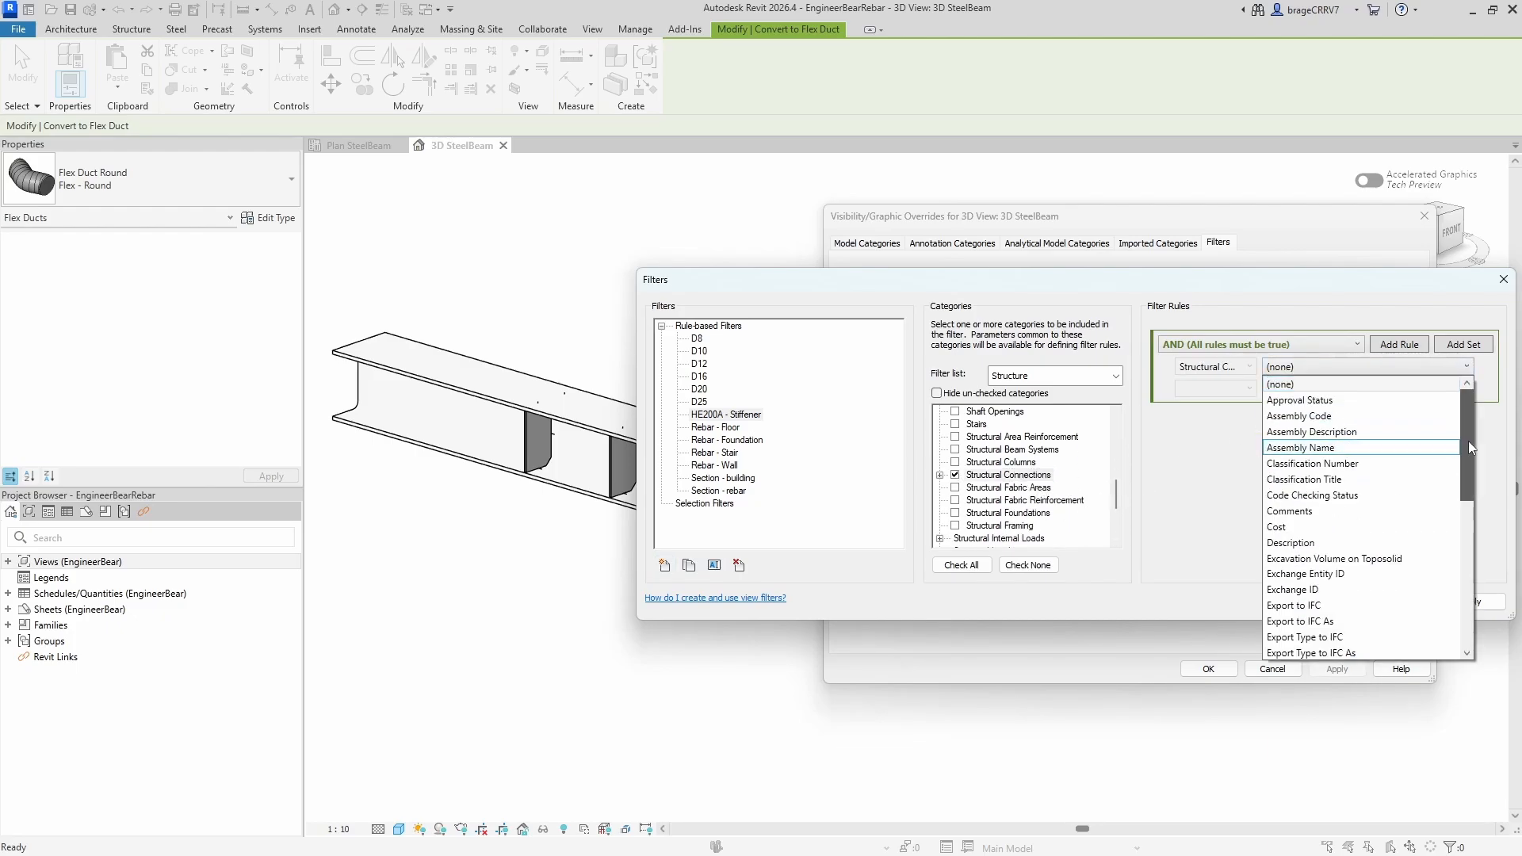
pyautogui.moveTo(1468, 441); pyautogui.dragTo(1457, 595)
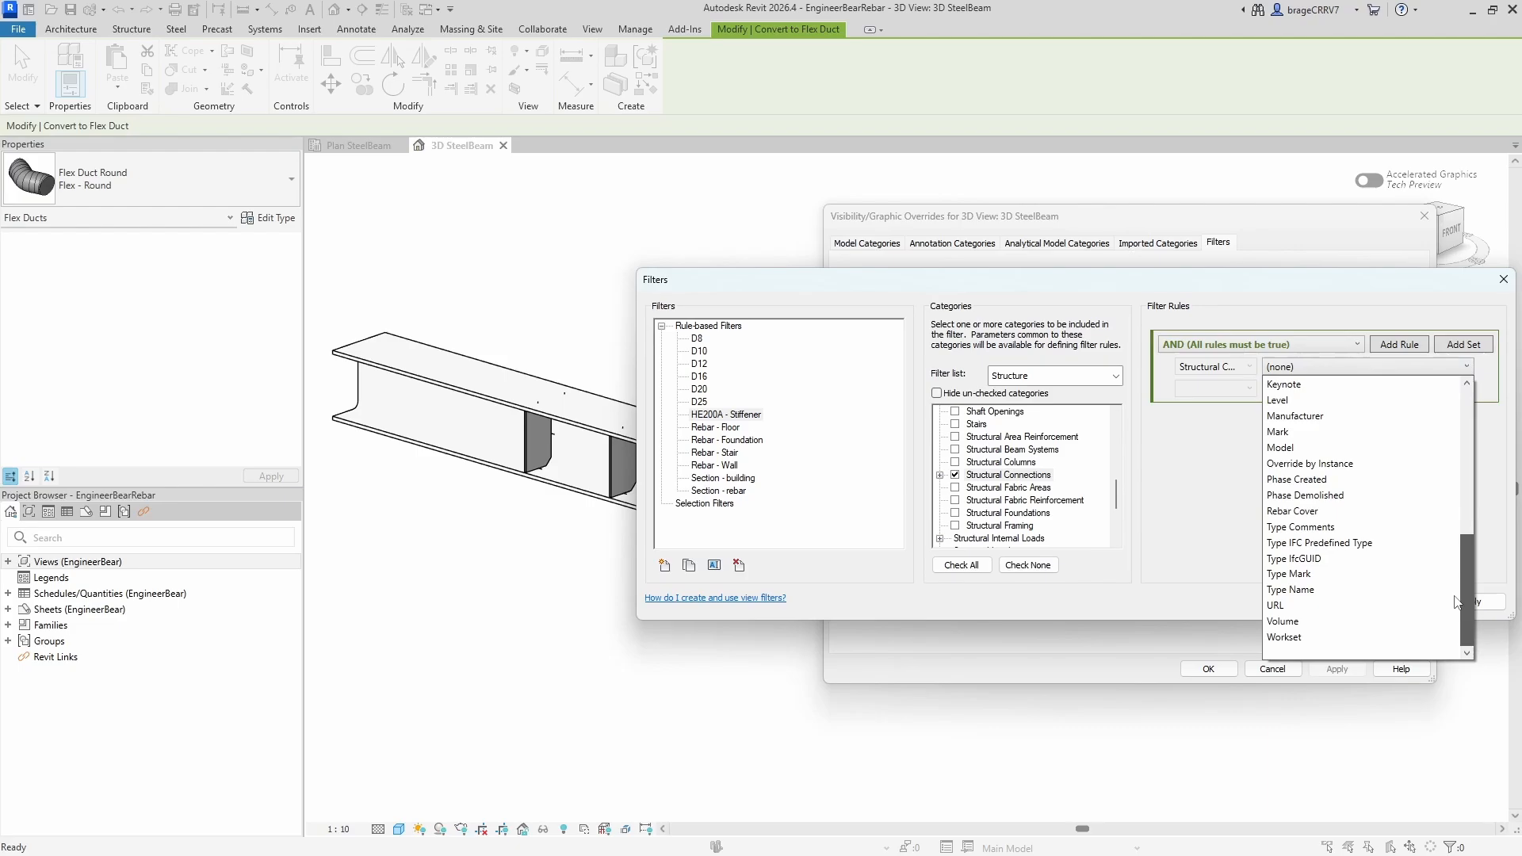
pyautogui.click(1289, 590)
pyautogui.click(1241, 389)
pyautogui.click(1237, 411)
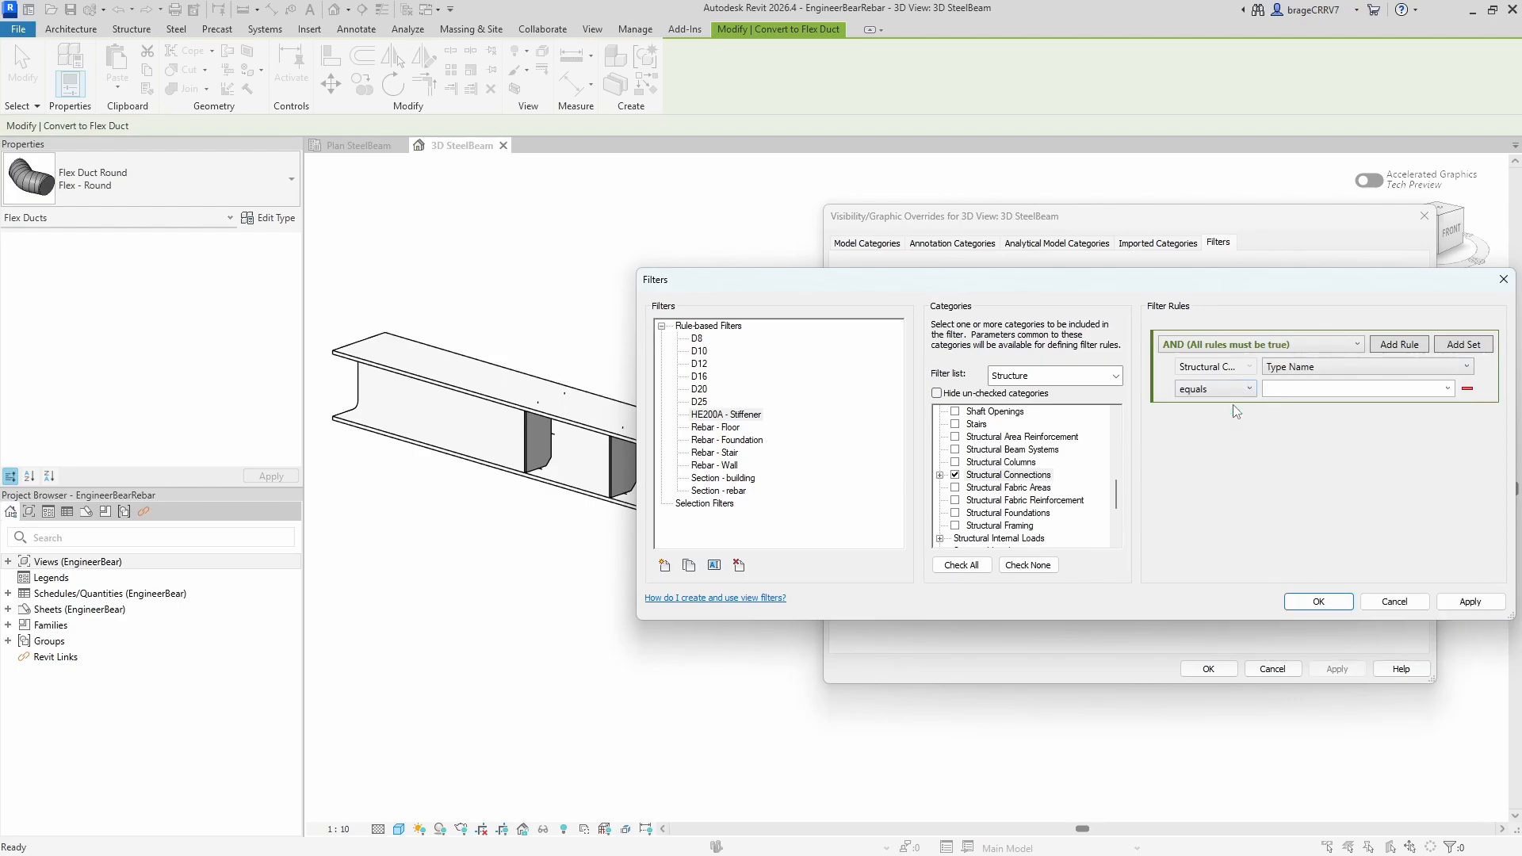
pyautogui.click(1448, 389)
pyautogui.click(1372, 418)
pyautogui.click(1469, 601)
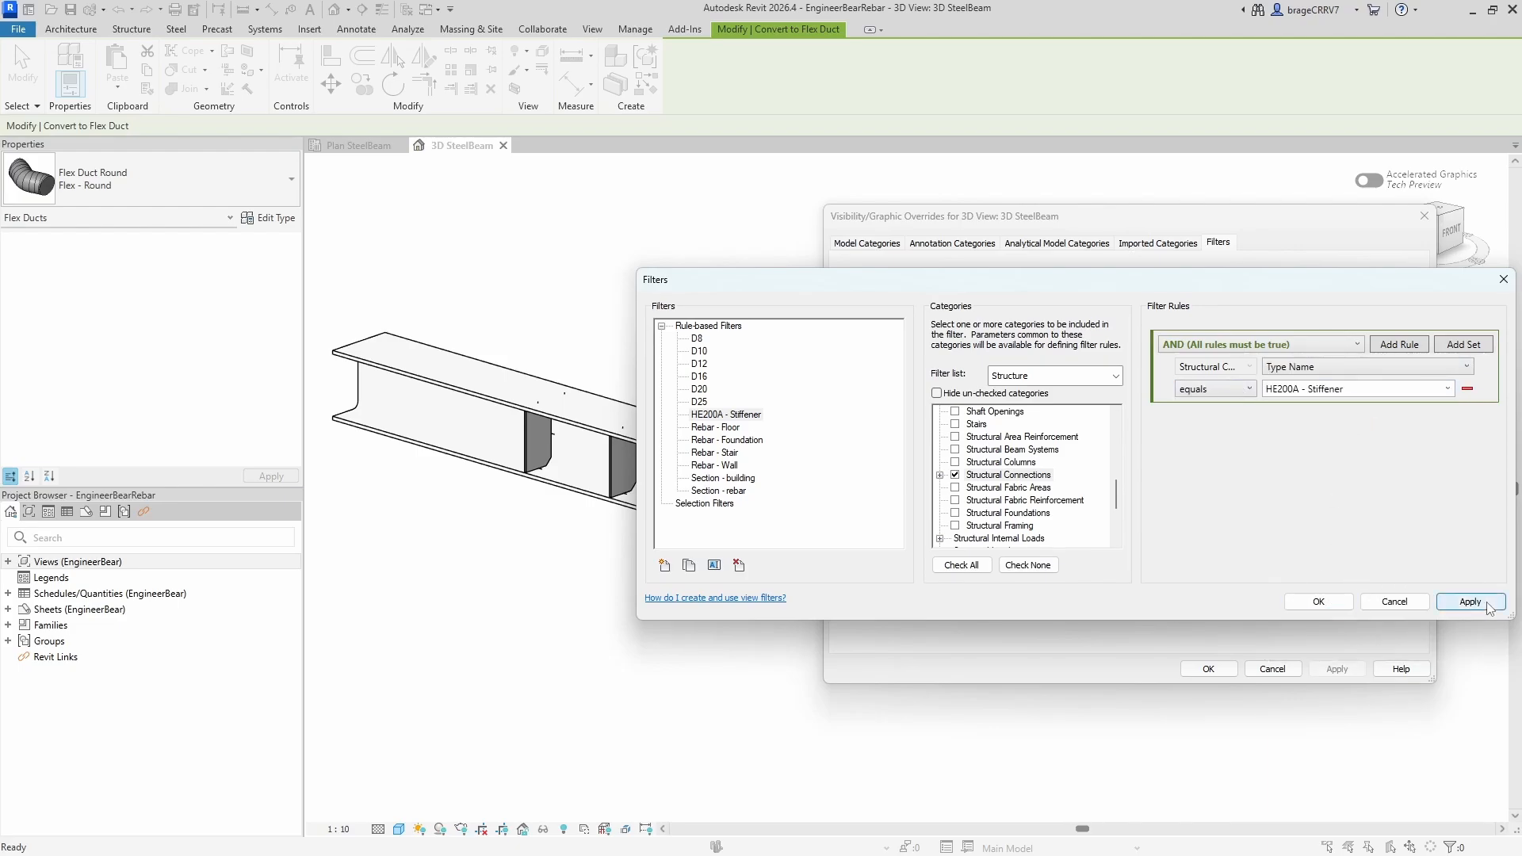
pyautogui.click(1318, 602)
# Step: Add the HE200A - Stiffener filter to the 3D SteelBeam view's graphic overrides
pyautogui.click(874, 540)
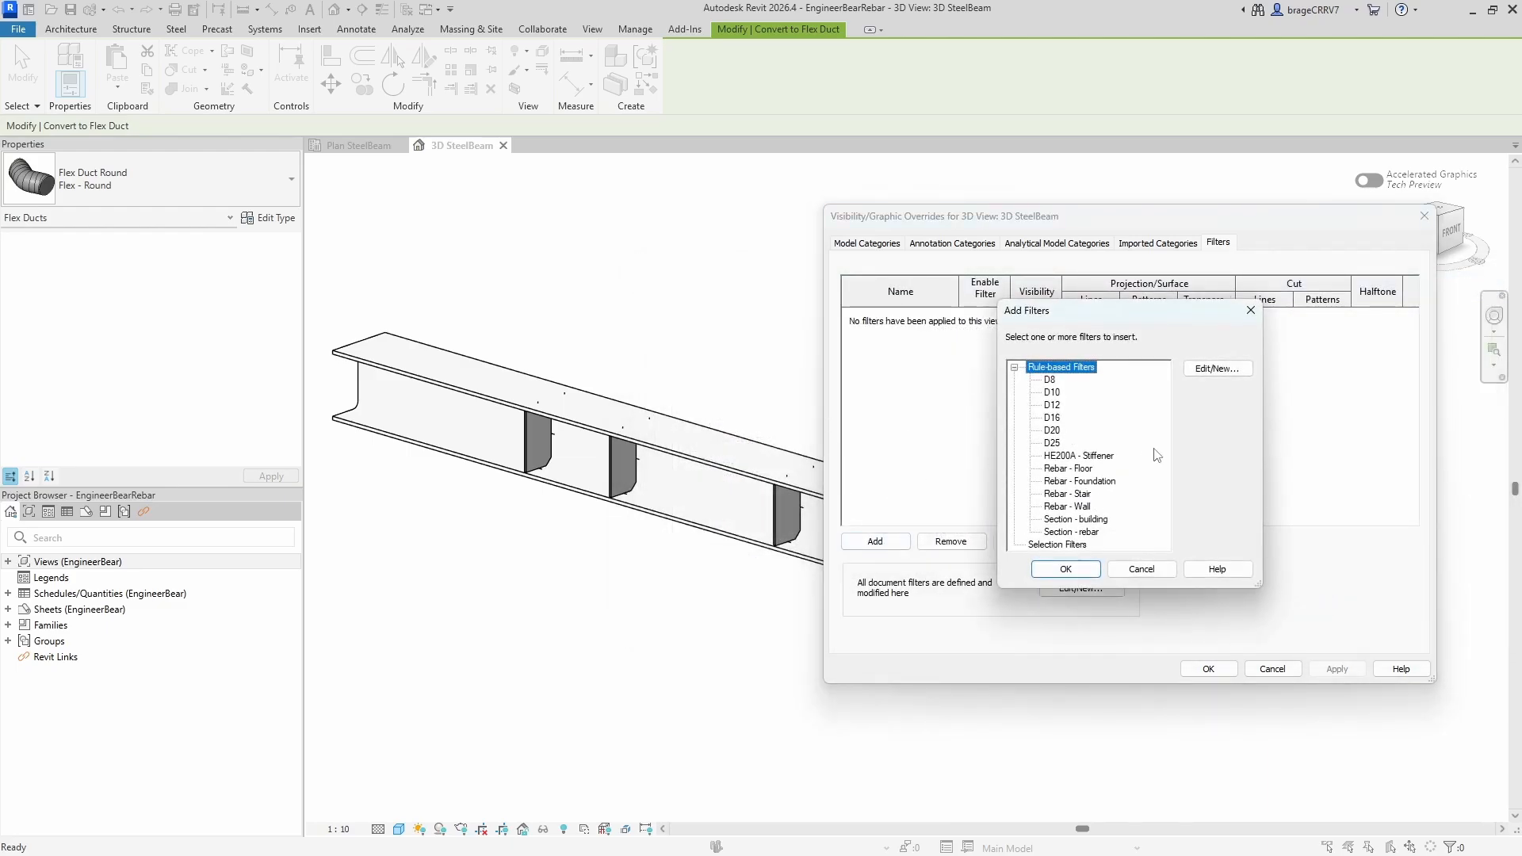
pyautogui.click(1078, 456)
pyautogui.click(1065, 569)
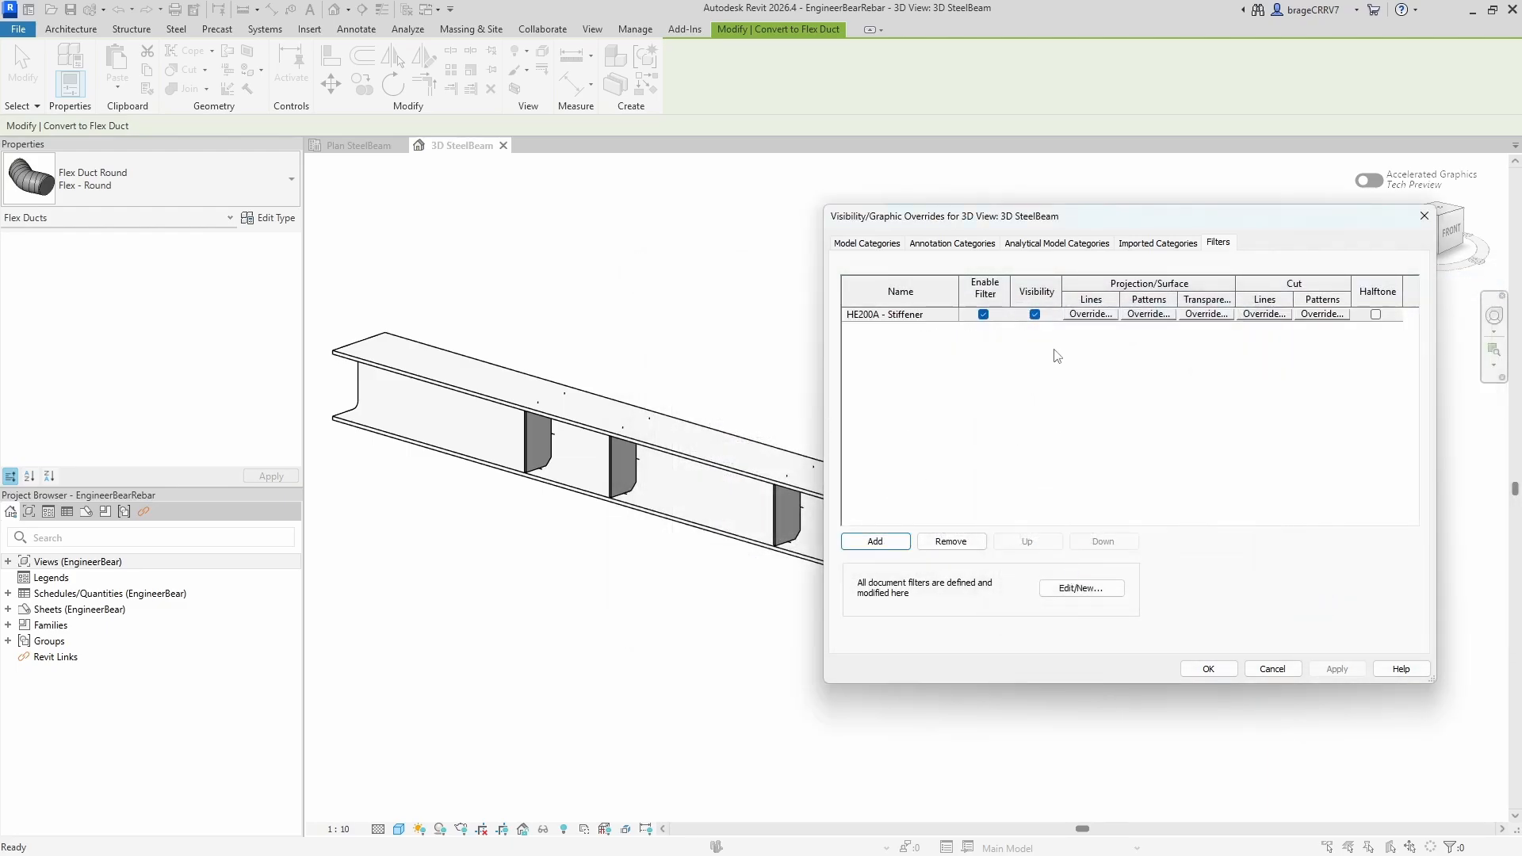
# Step: Override the filter's projection surface foreground with a solid fill in orange, RGB 255-128-064, and apply the overrides to the view
pyautogui.click(1130, 316)
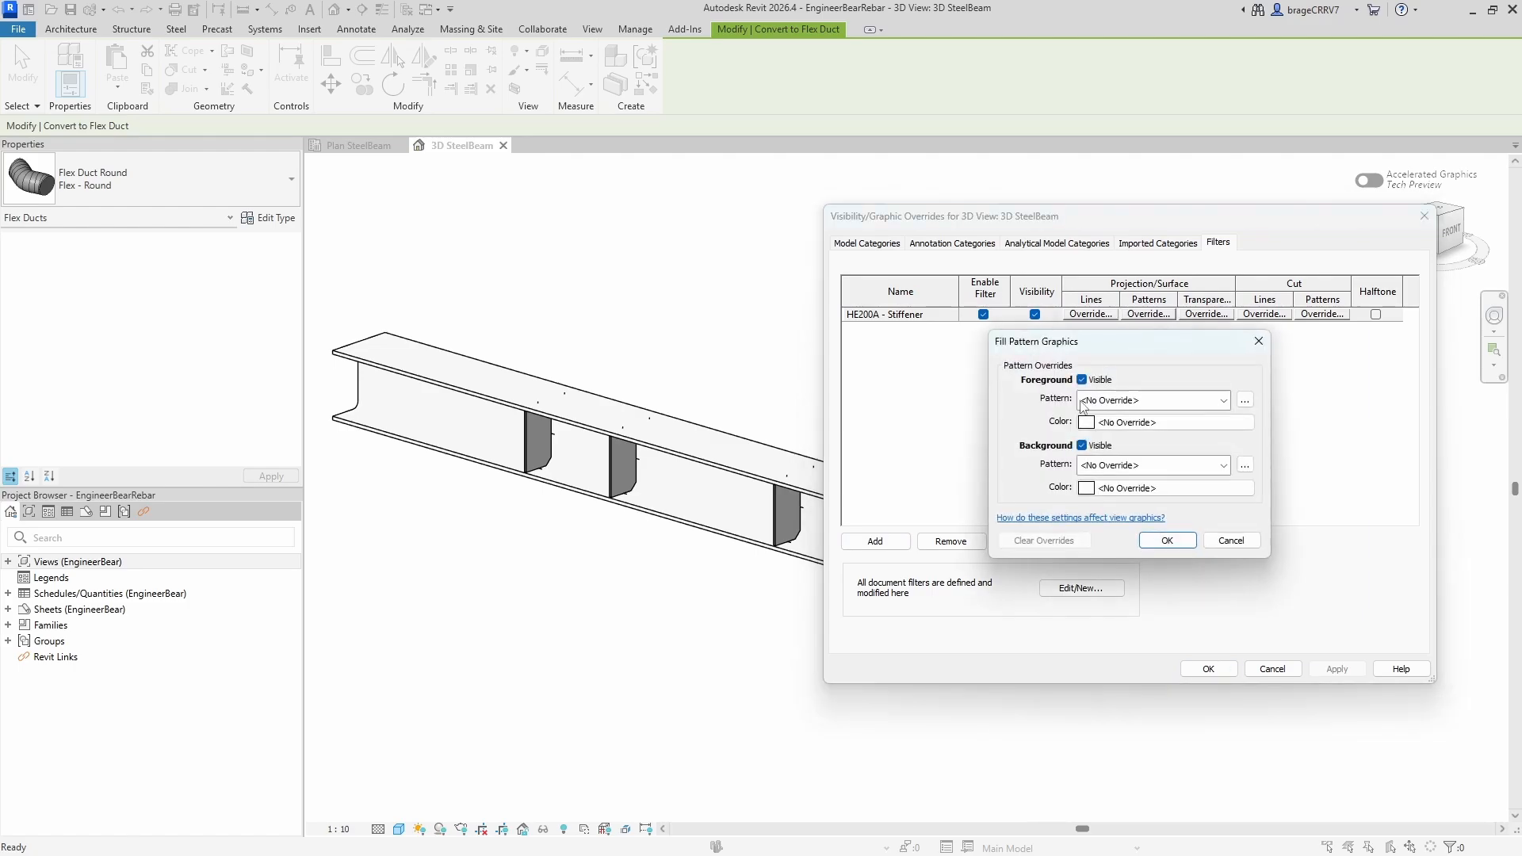
pyautogui.click(1131, 401)
pyautogui.click(1118, 430)
pyautogui.click(1098, 421)
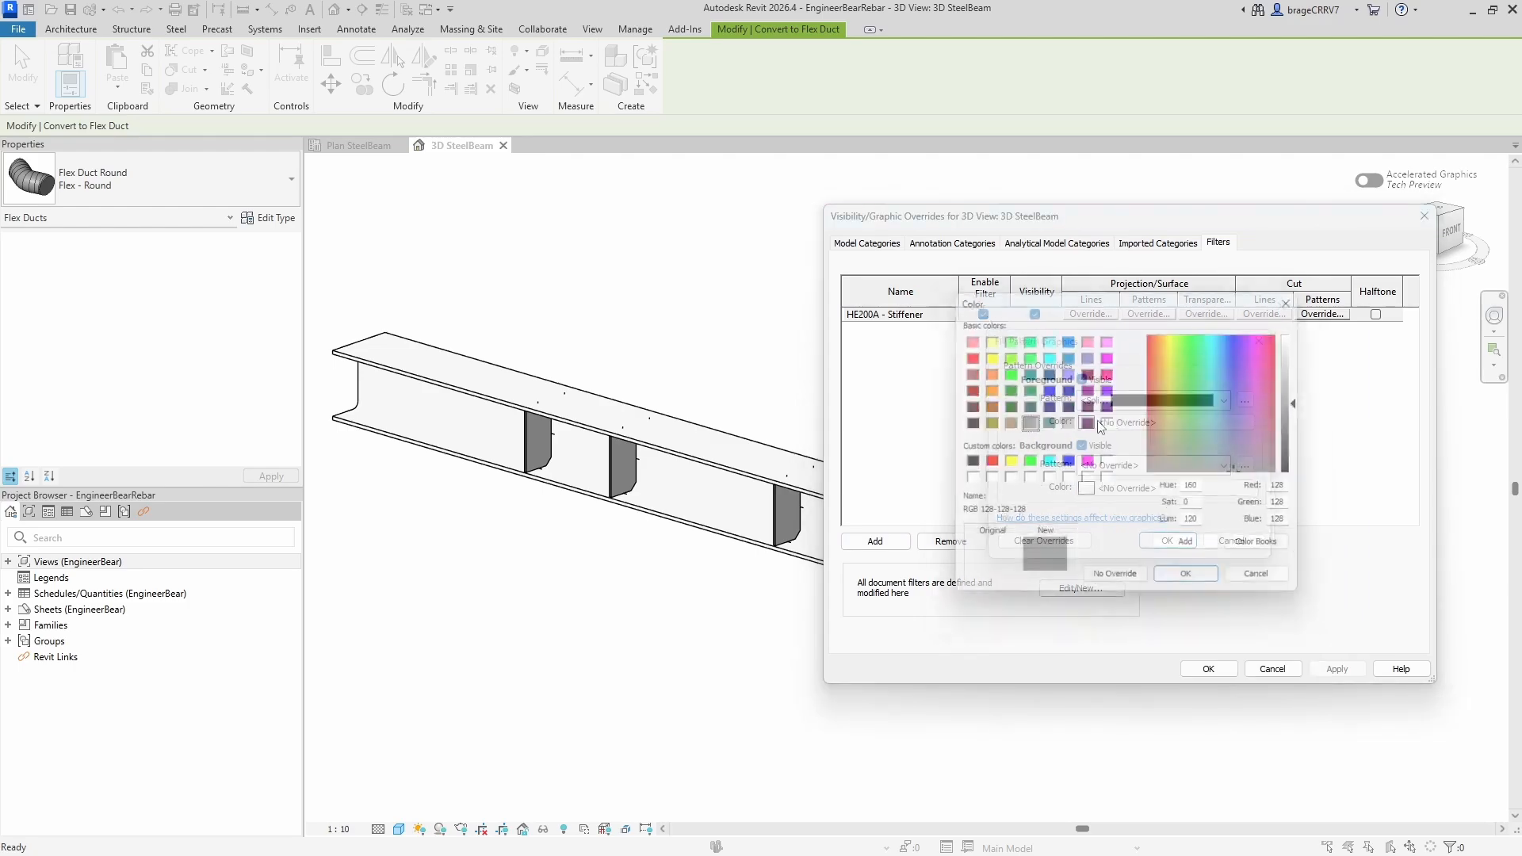
pyautogui.click(964, 354)
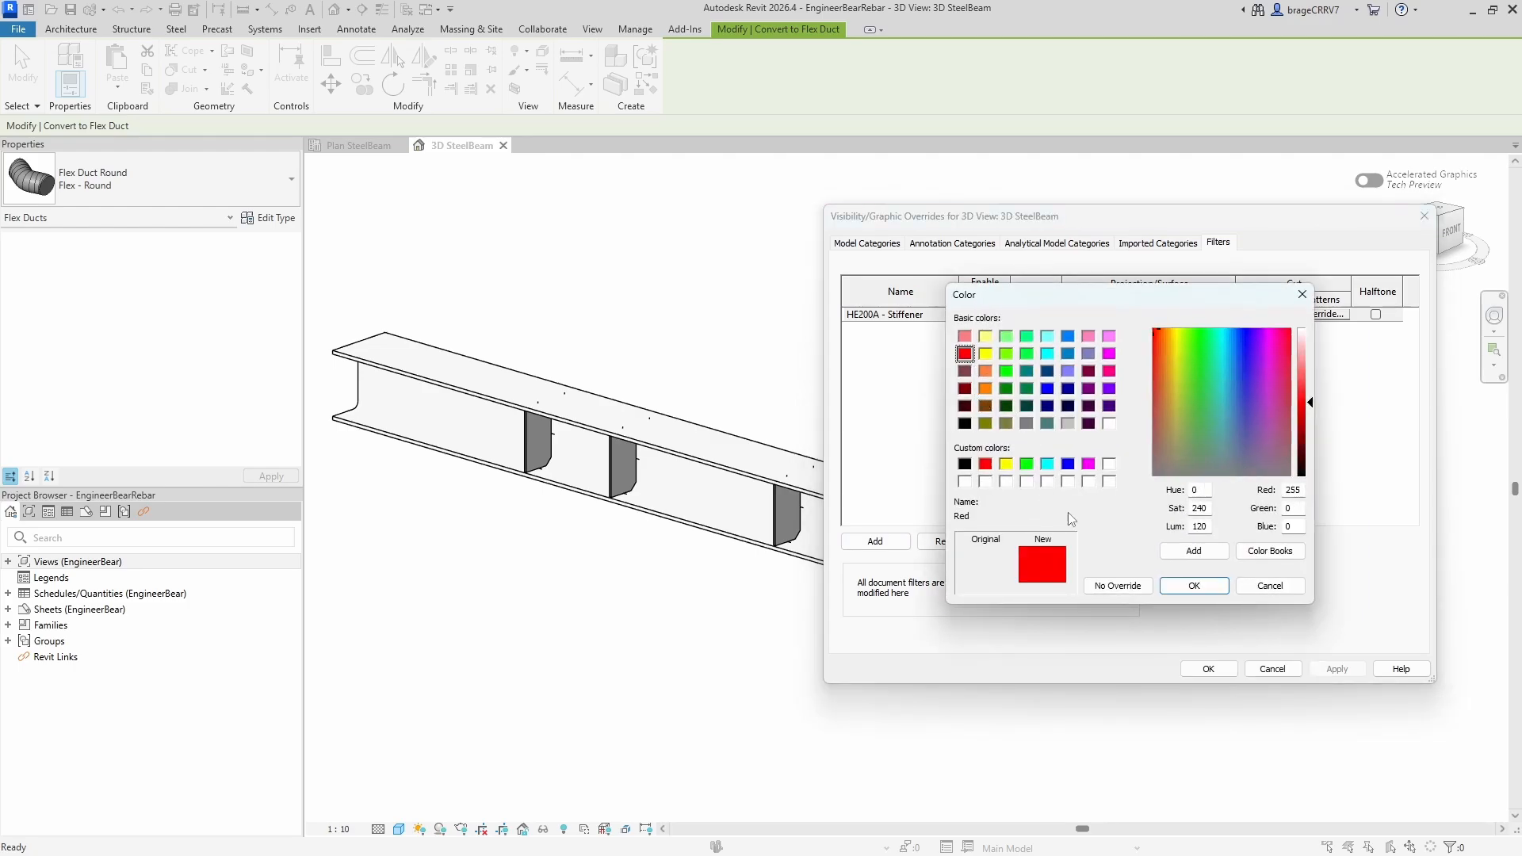
pyautogui.click(983, 371)
pyautogui.click(1194, 586)
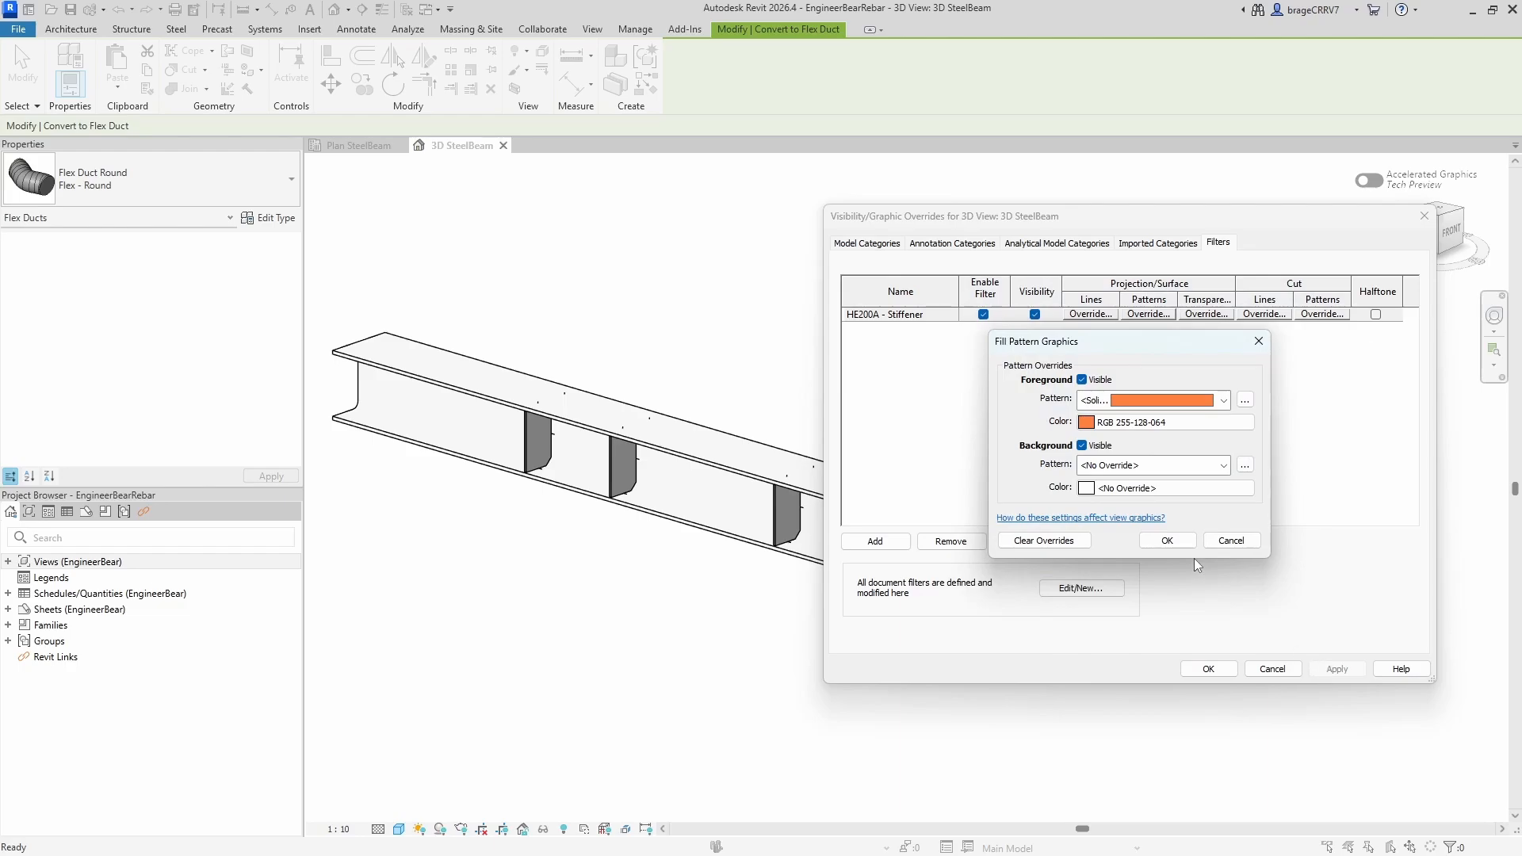
pyautogui.click(1144, 538)
pyautogui.click(1337, 669)
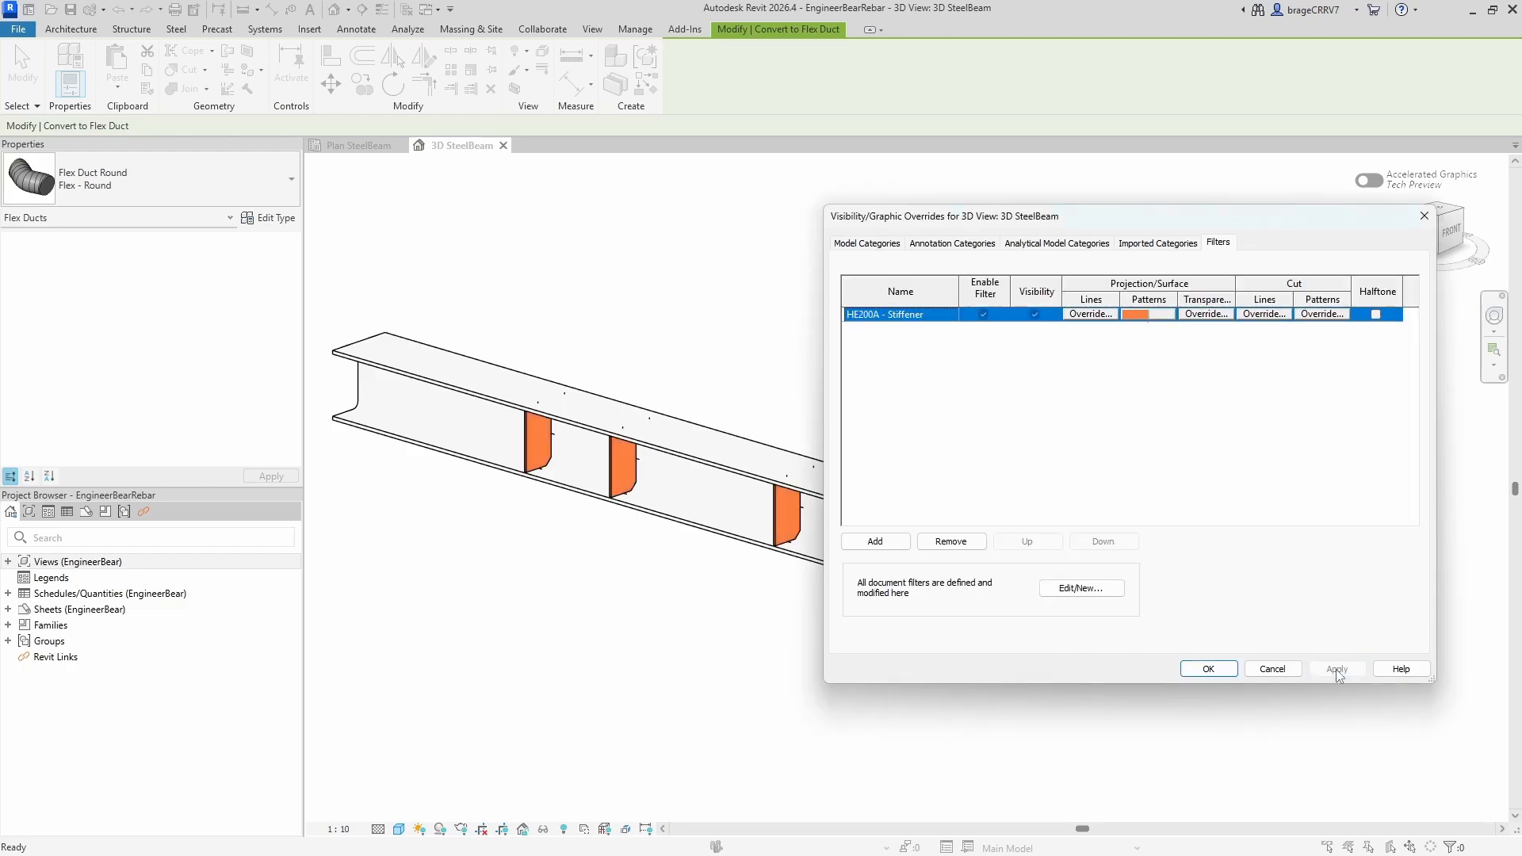
pyautogui.click(1209, 669)
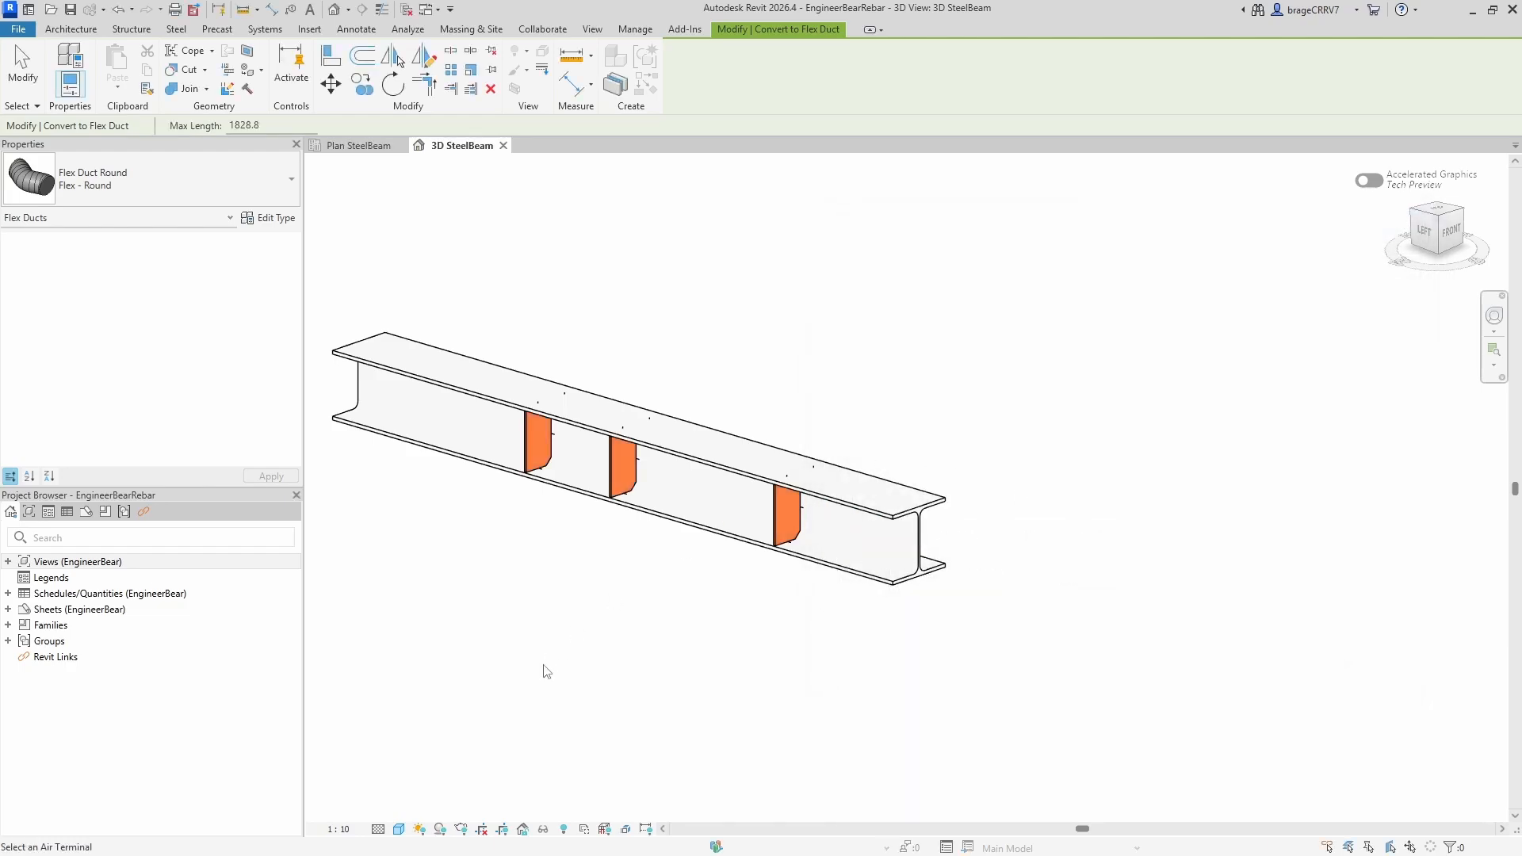
# Step: Place an HE200A - Stiffener connection near the middle of the larger HE260A beam in the 3D view
pyautogui.keyDown('shift'); pyautogui.moveTo(612, 639); pyautogui.dragTo(686, 616, button='middle'); pyautogui.keyUp('shift')
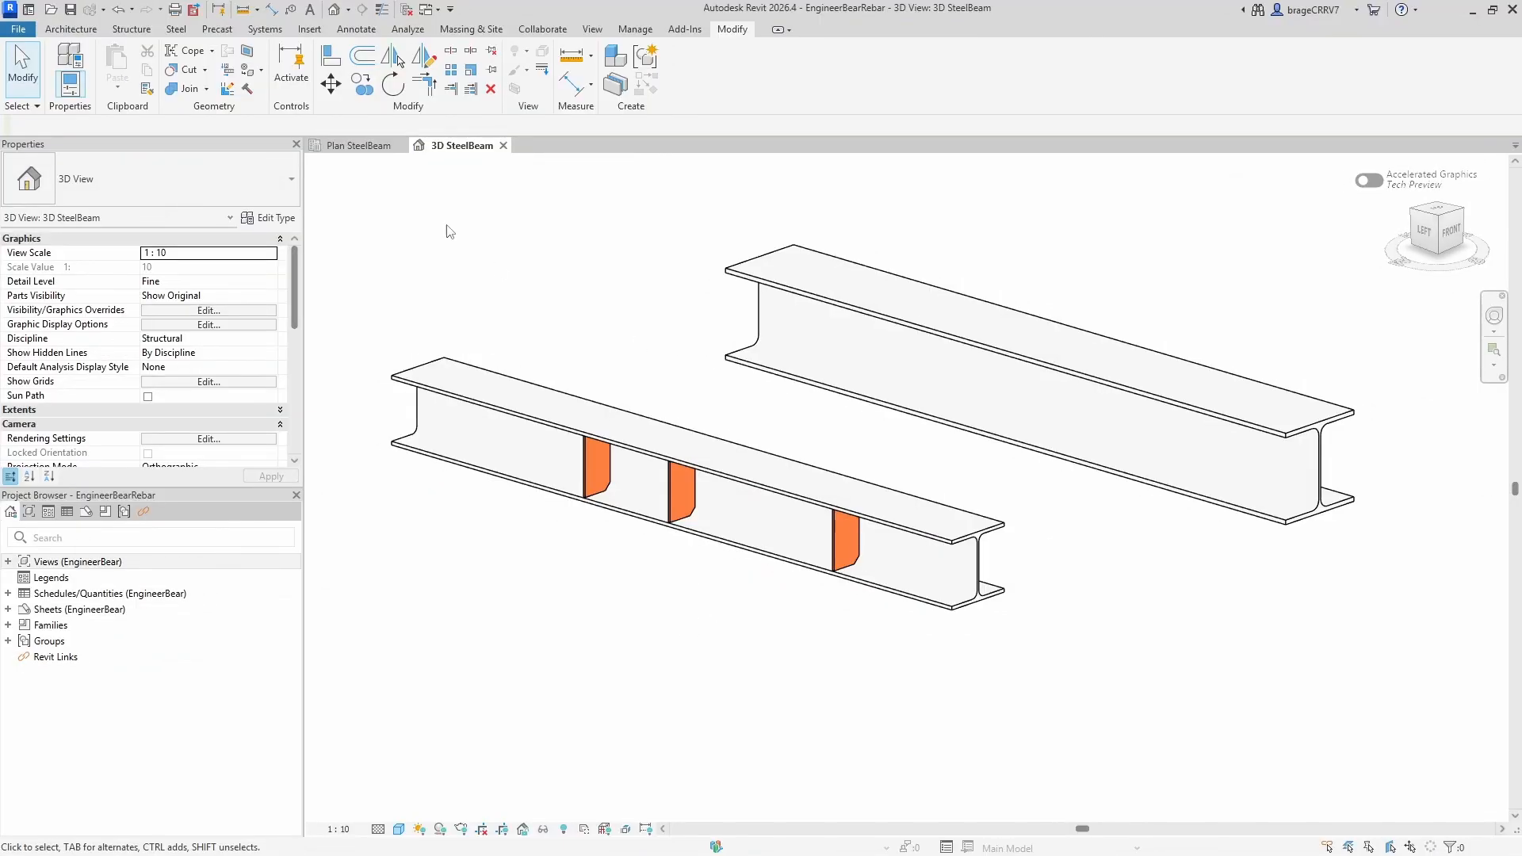
pyautogui.click(176, 28)
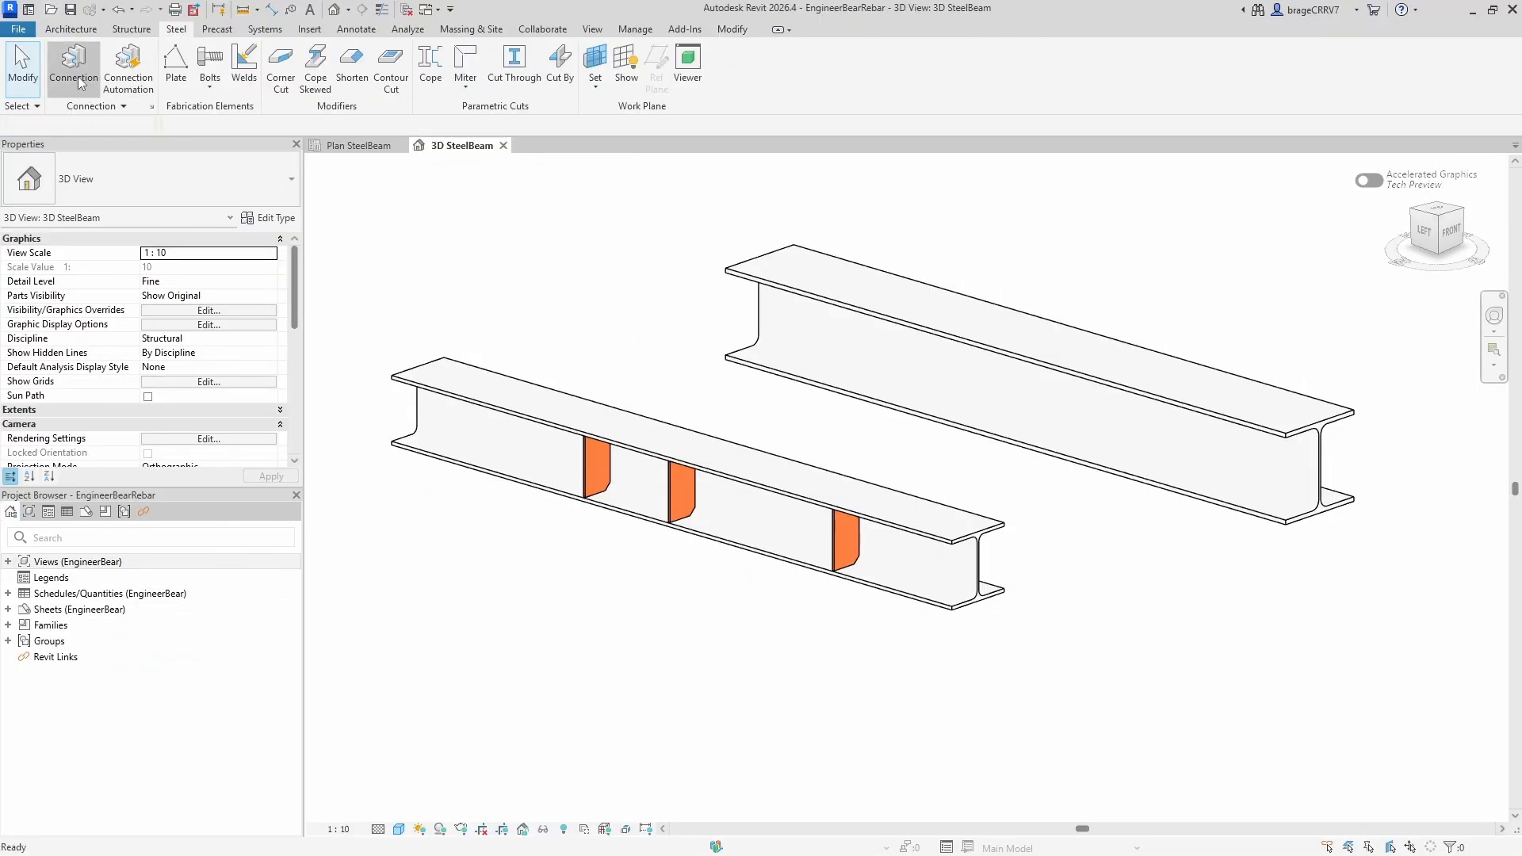
pyautogui.click(144, 71)
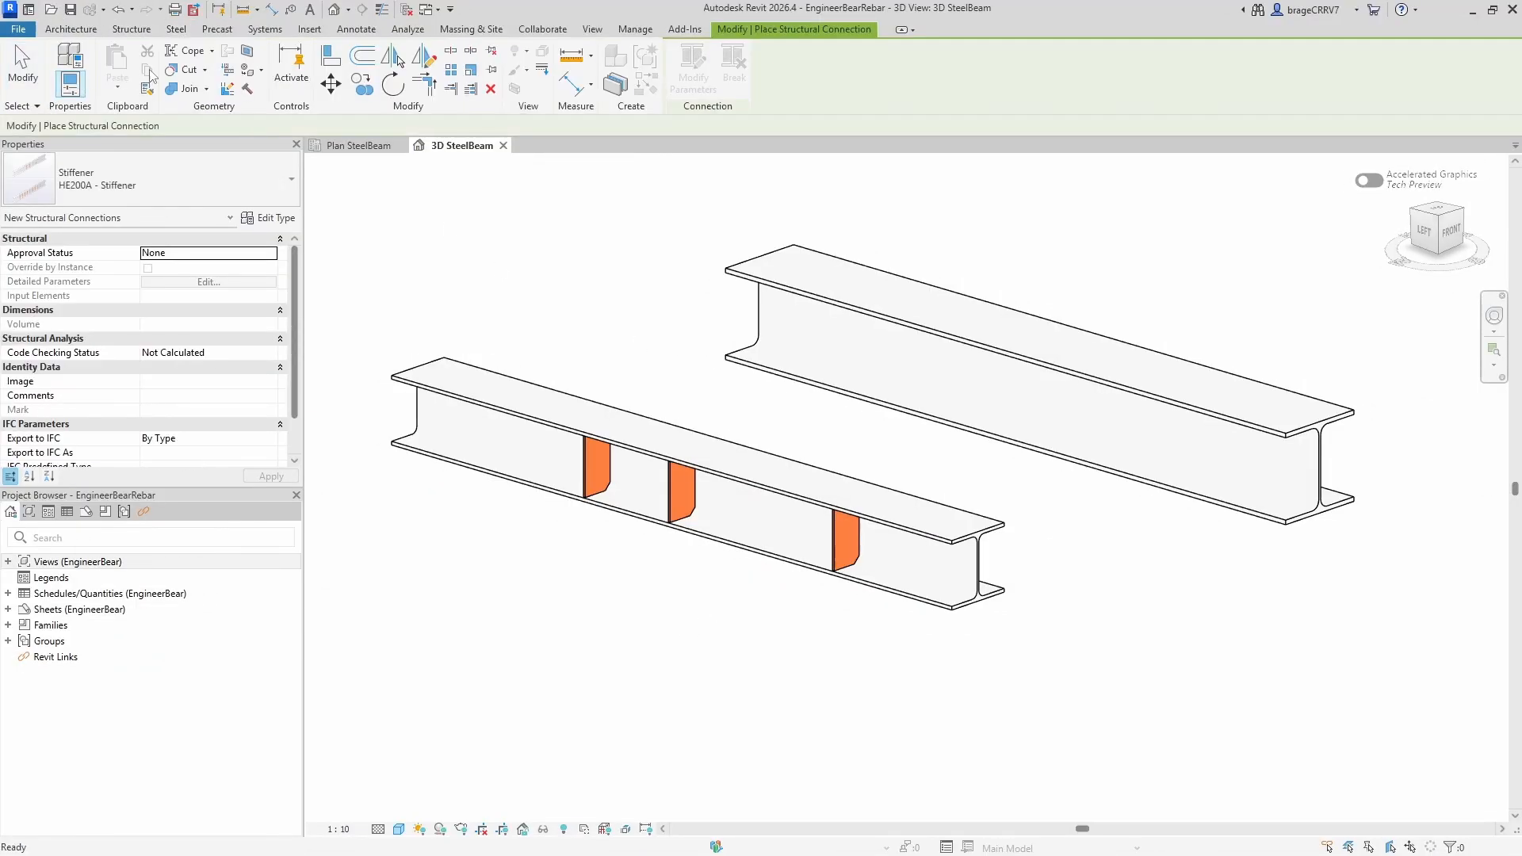
pyautogui.click(819, 394)
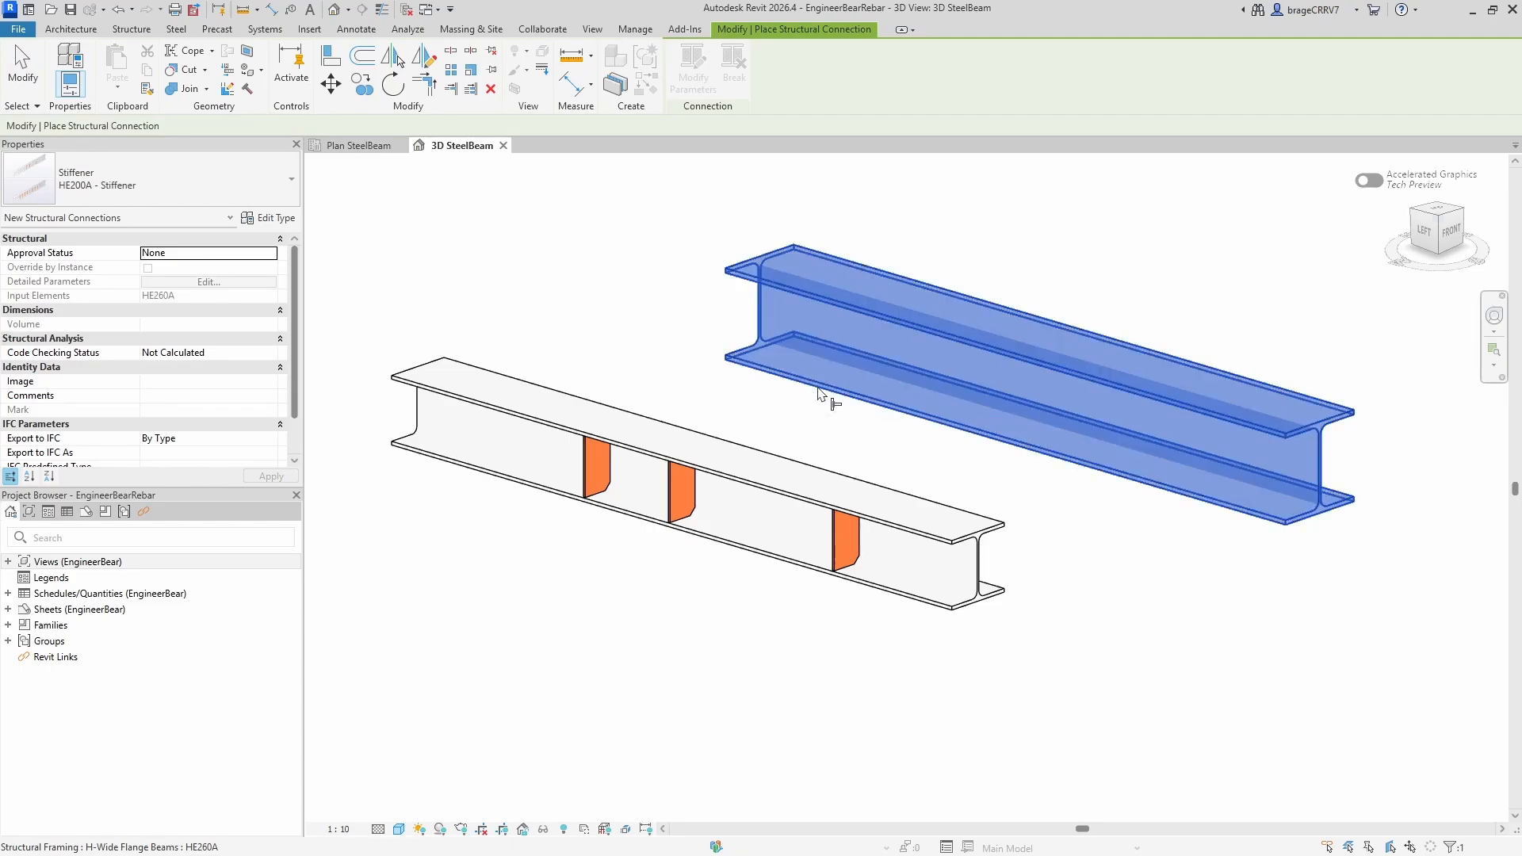
pyautogui.click(1039, 385)
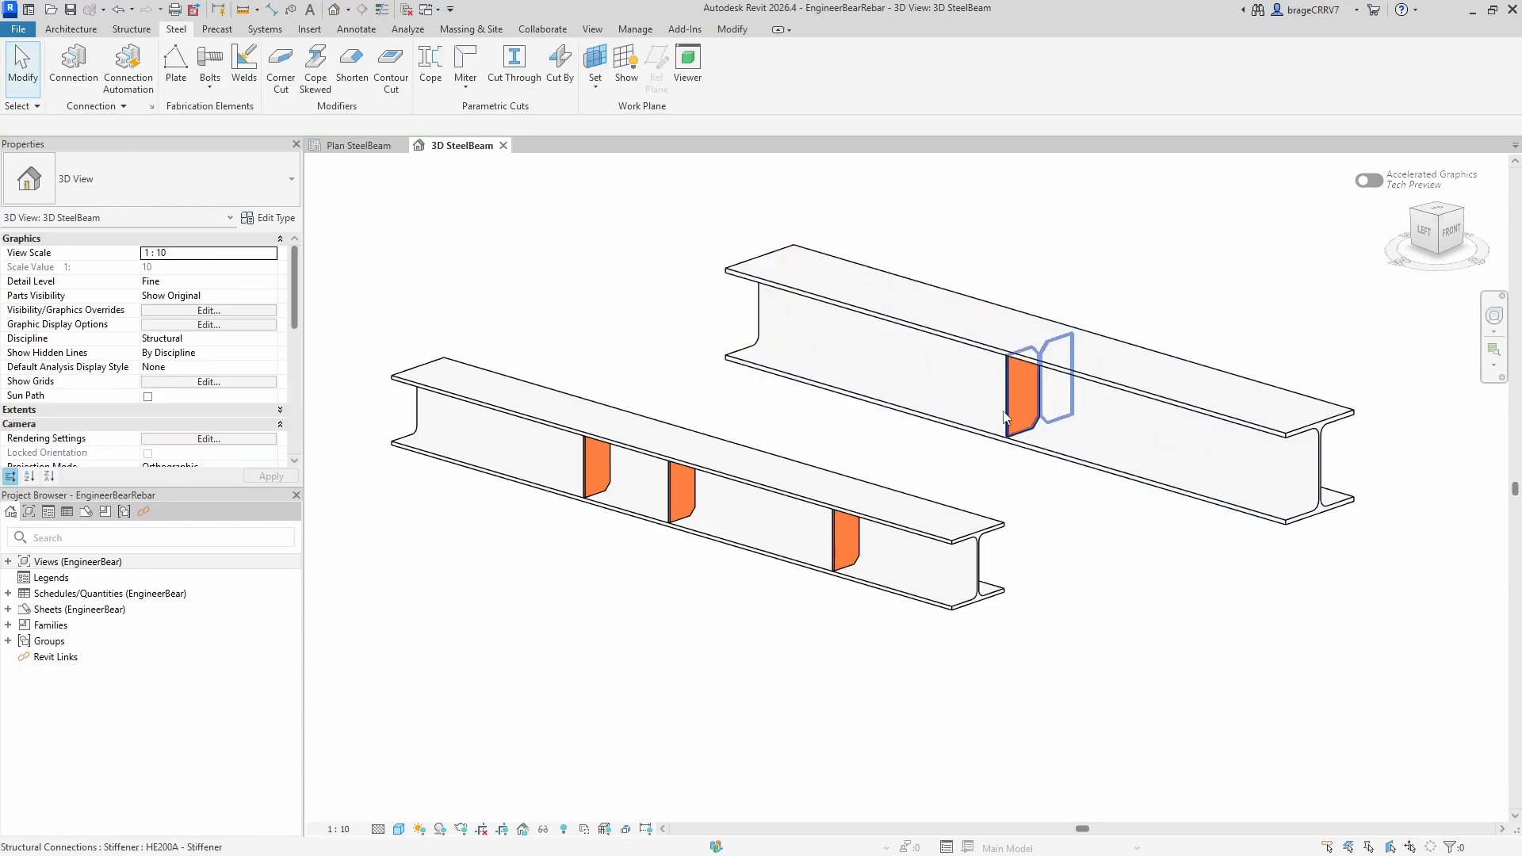
pyautogui.keyDown('shift'); pyautogui.moveTo(1067, 624); pyautogui.dragTo(938, 580, button='middle'); pyautogui.keyUp('shift')
pyautogui.press('Escape')
# Step: Duplicate the connection type of the stiffener on the larger beam and name the new type HE260A - Stiffener
pyautogui.click(991, 500)
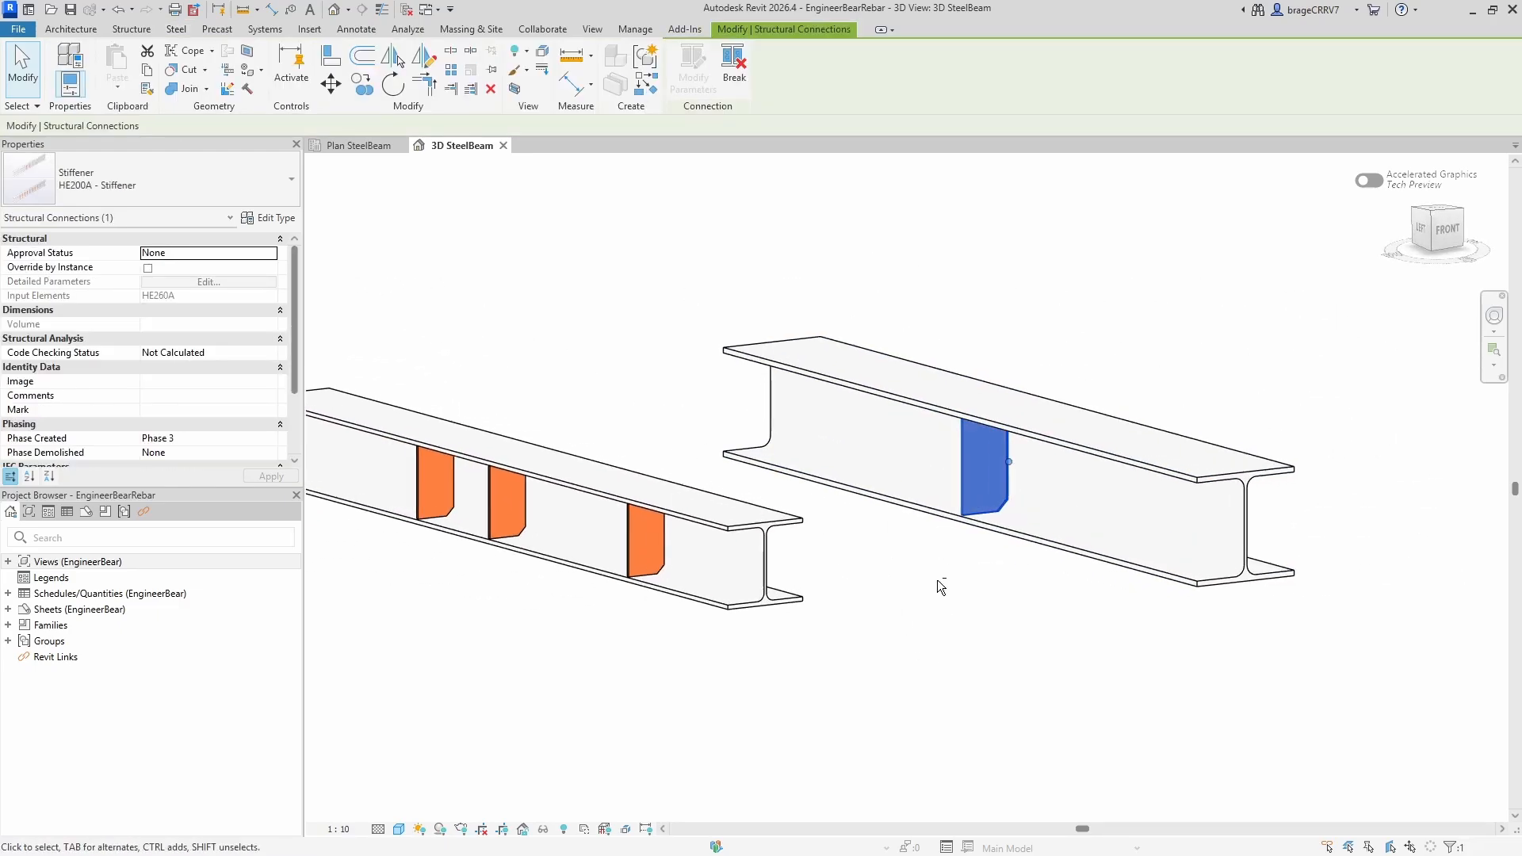
pyautogui.scroll(1, 975, 579)
pyautogui.click(958, 619)
pyautogui.click(965, 484)
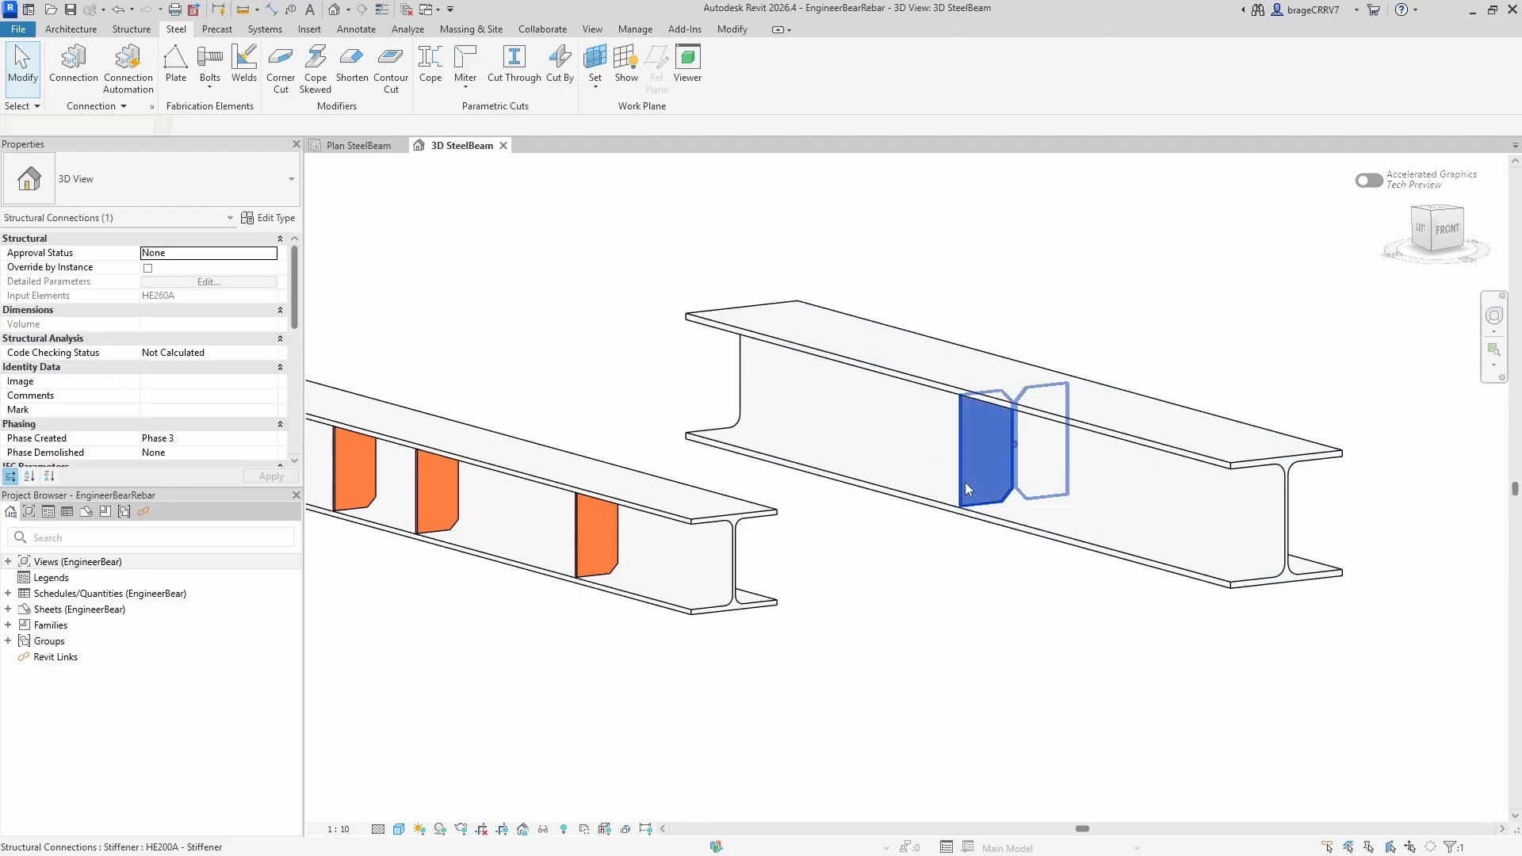
pyautogui.click(270, 217)
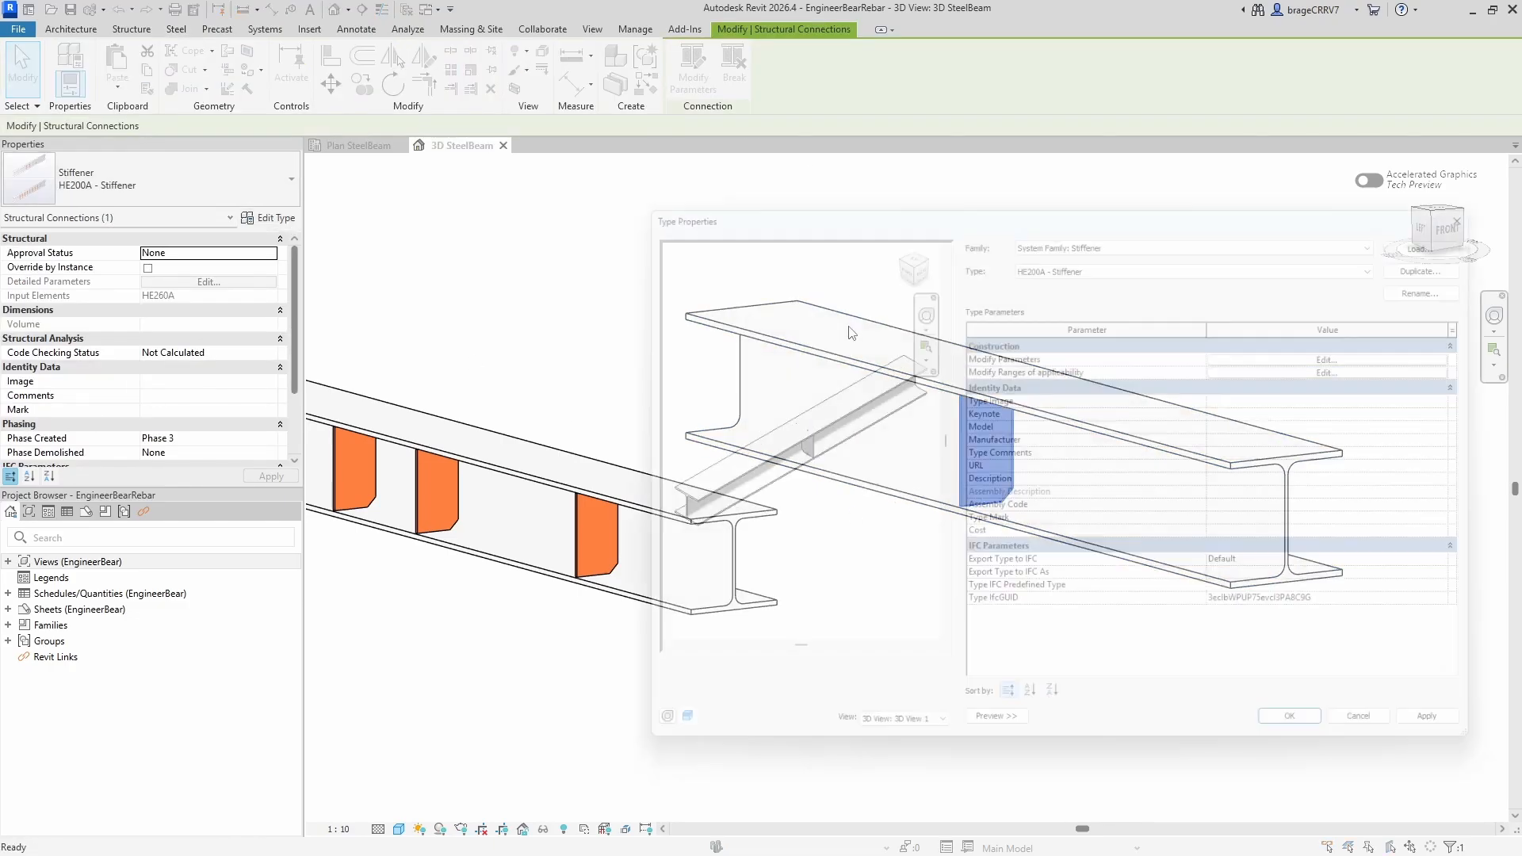
pyautogui.click(1463, 253)
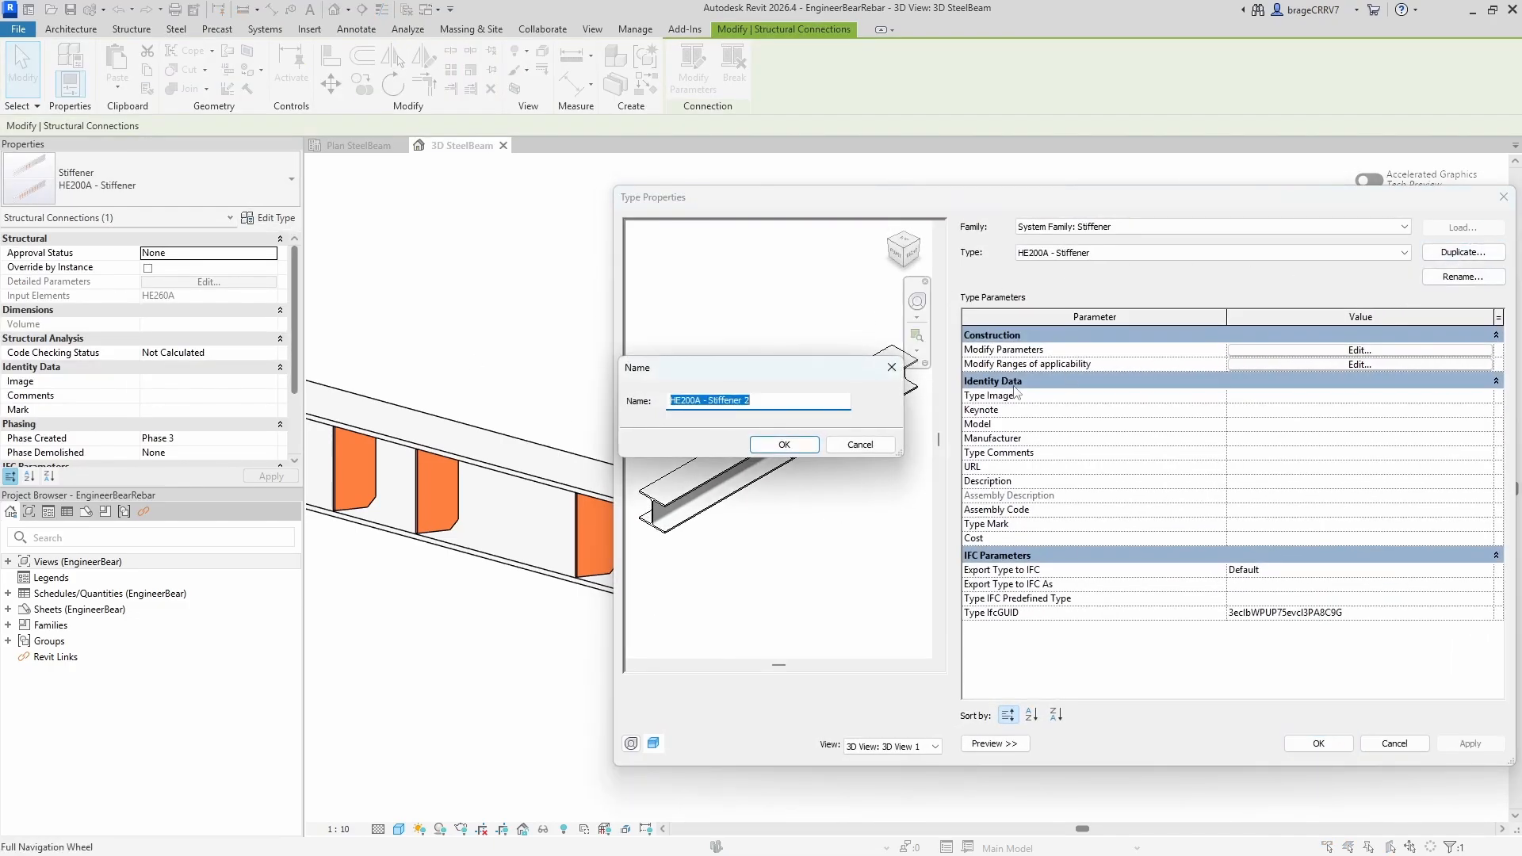
pyautogui.click(705, 402)
pyautogui.write('0')
pyautogui.click(763, 399)
pyautogui.click(773, 444)
# Step: Set the corner finish of the HE260A - Stiffener type to convex and apply the type changes to the stiffener
pyautogui.click(1271, 349)
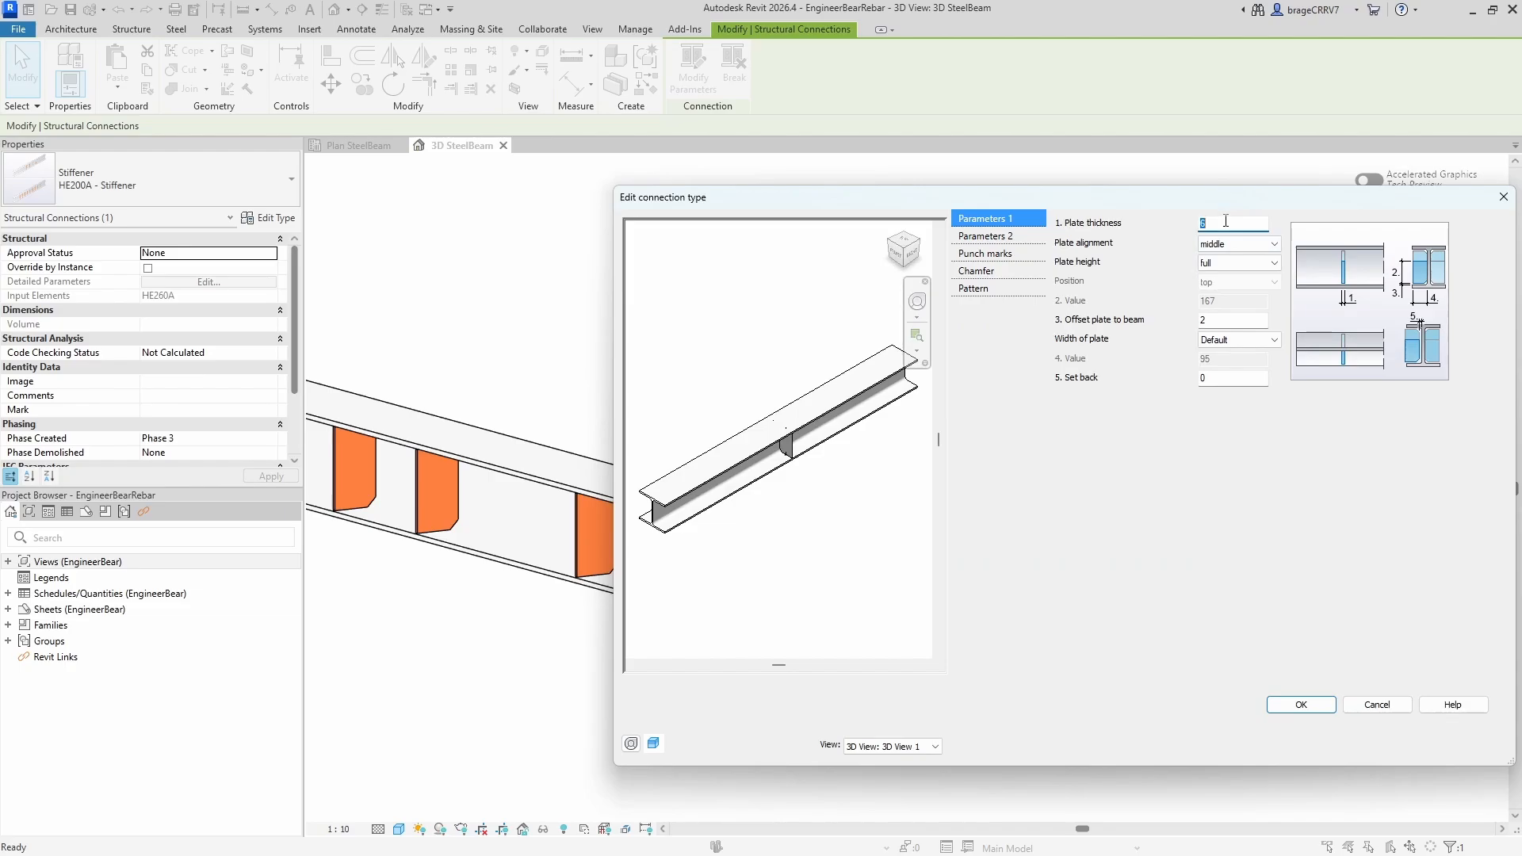
pyautogui.click(986, 236)
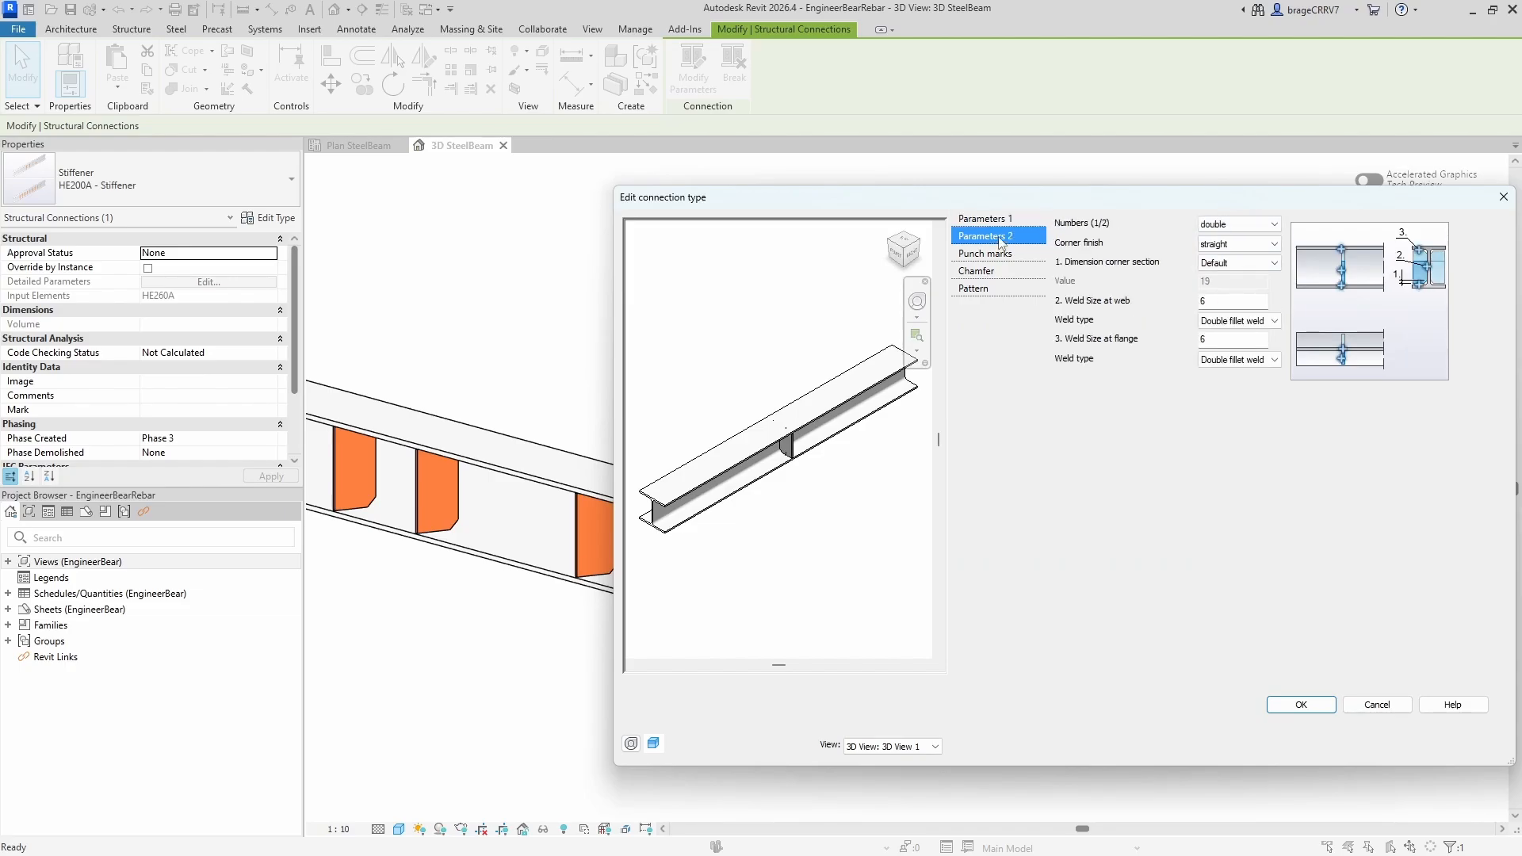
pyautogui.click(1249, 244)
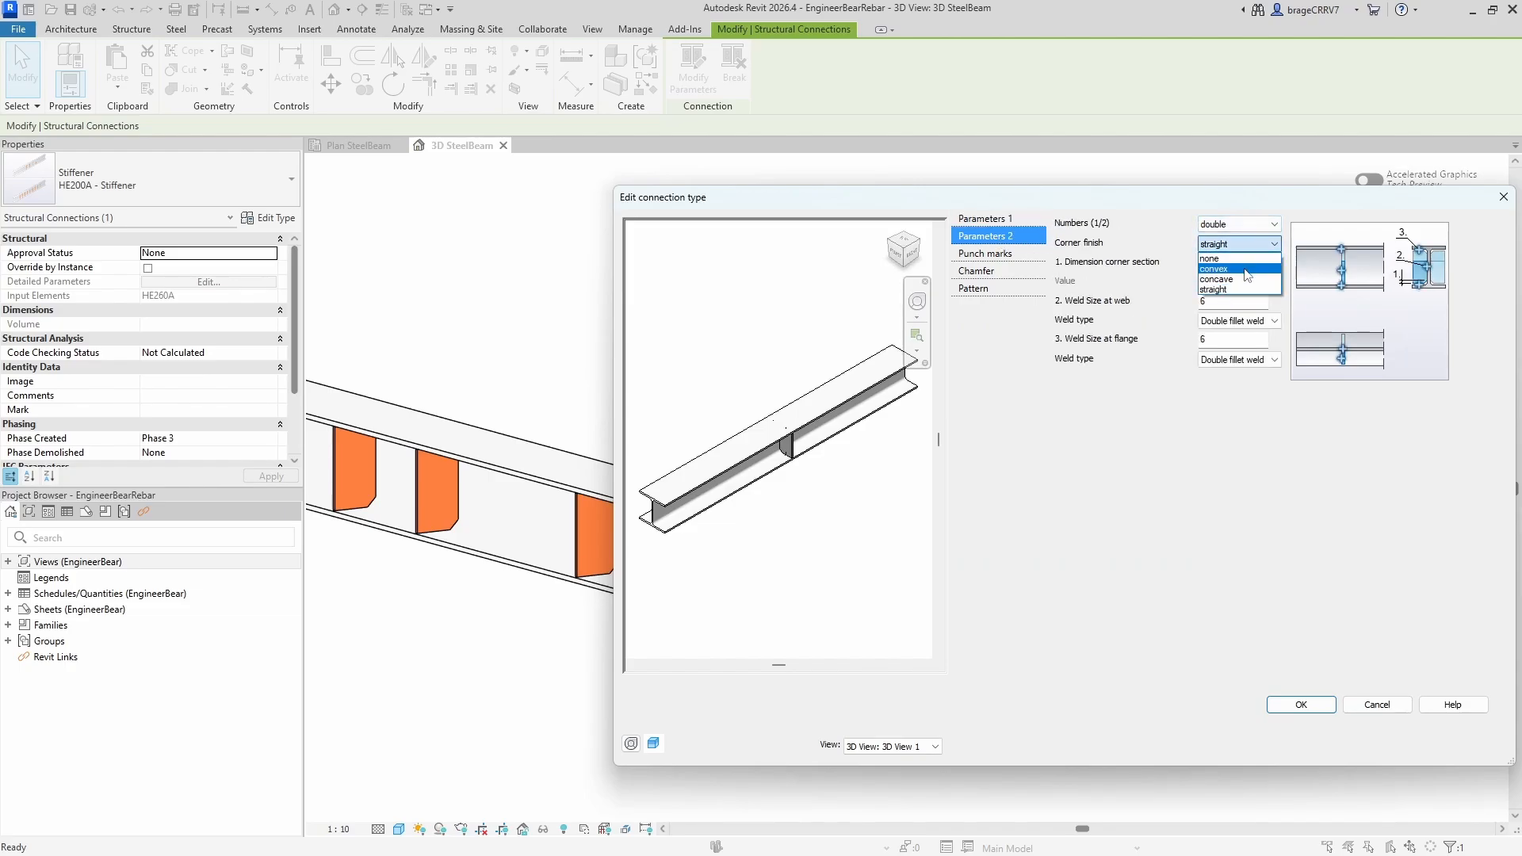
pyautogui.click(1237, 261)
pyautogui.click(1300, 708)
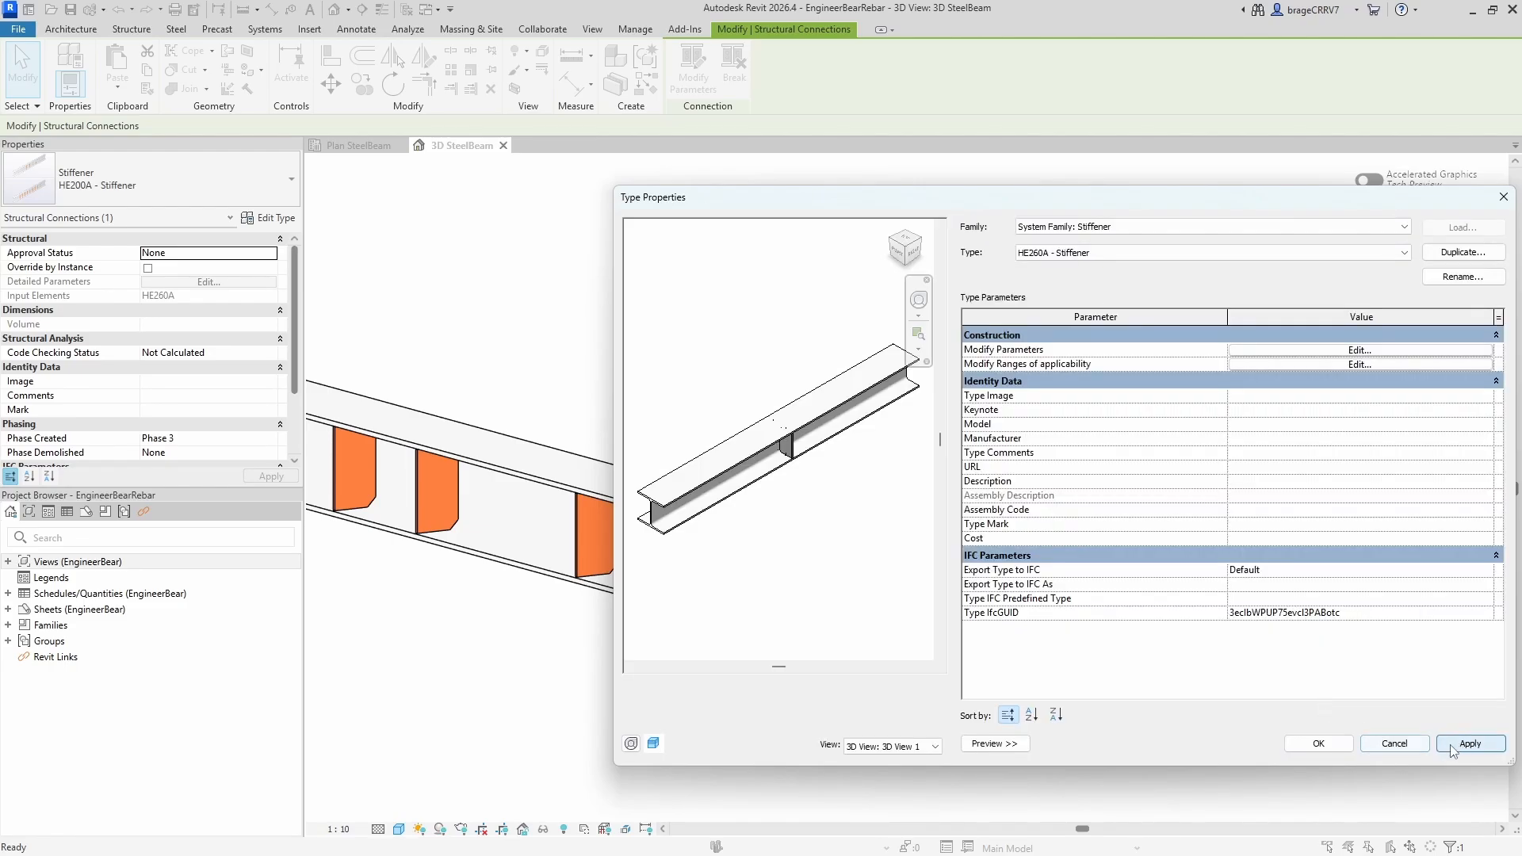
pyautogui.click(1454, 746)
pyautogui.click(1319, 743)
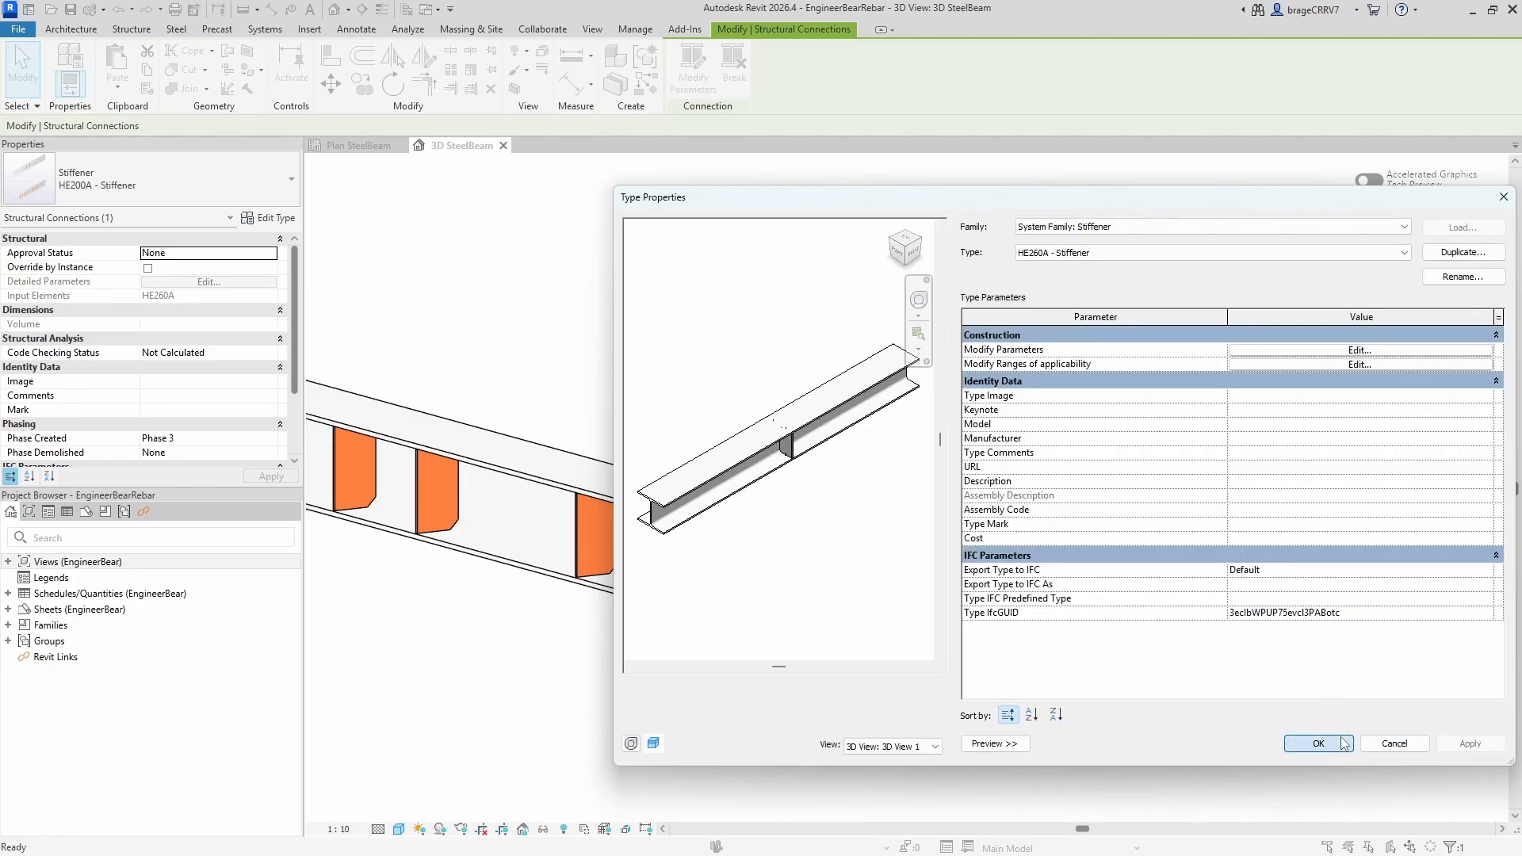
pyautogui.click(1261, 706)
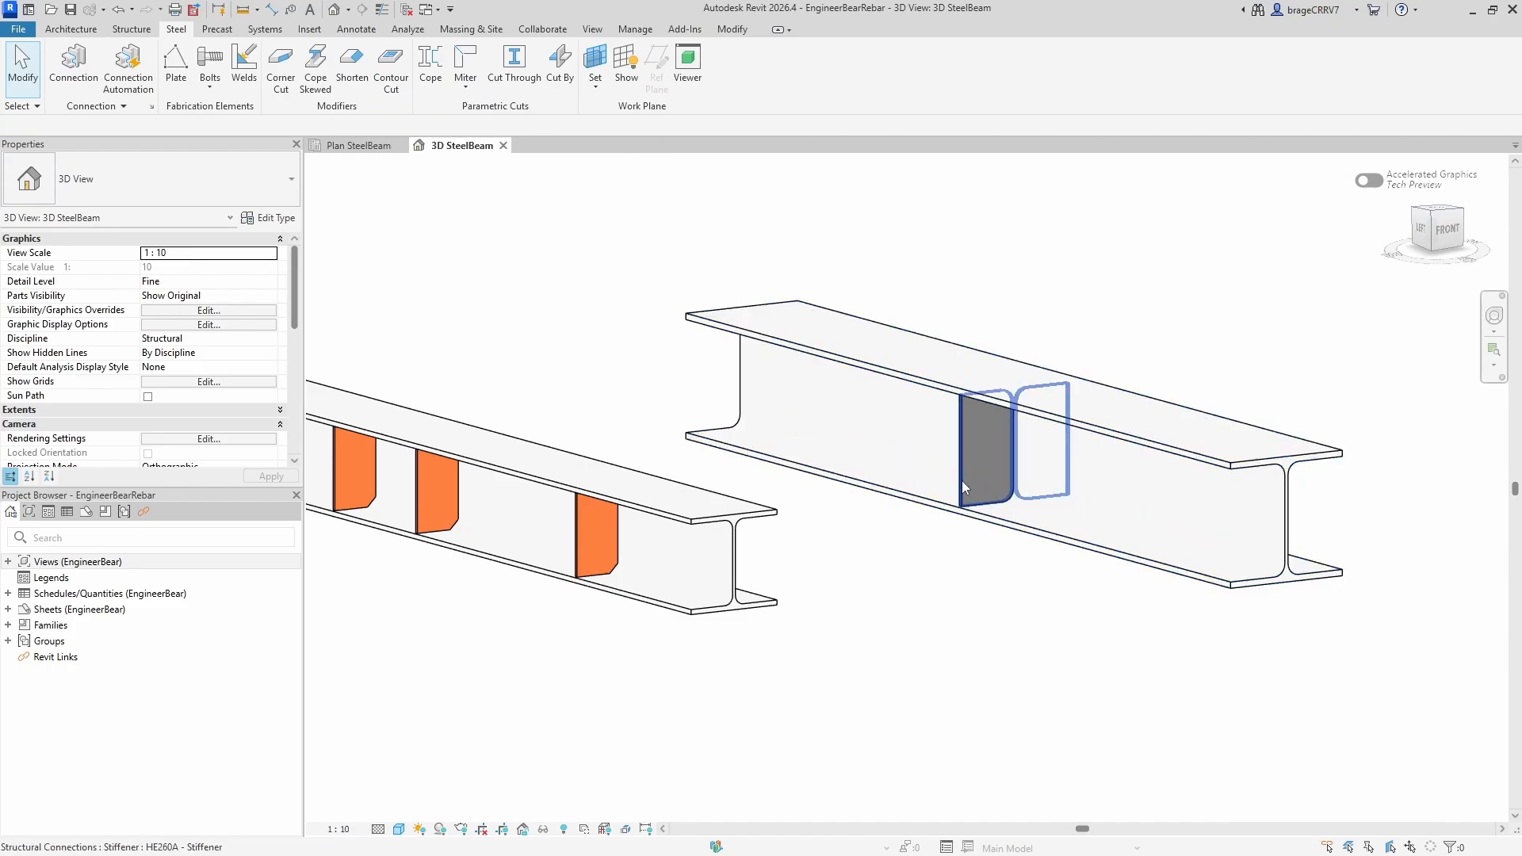
# Step: Examine the stiffener on the HE260A beam from several angles and review the Stiffener types available for it
pyautogui.click(963, 480)
pyautogui.click(973, 645)
pyautogui.moveTo(974, 646)
pyautogui.keyDown('shift'); pyautogui.mouseDown(button='middle')
pyautogui.moveTo(975, 589)
pyautogui.moveTo(992, 631)
pyautogui.mouseUp(button='middle'); pyautogui.keyUp('shift')
pyautogui.click(972, 493)
pyautogui.click(970, 628)
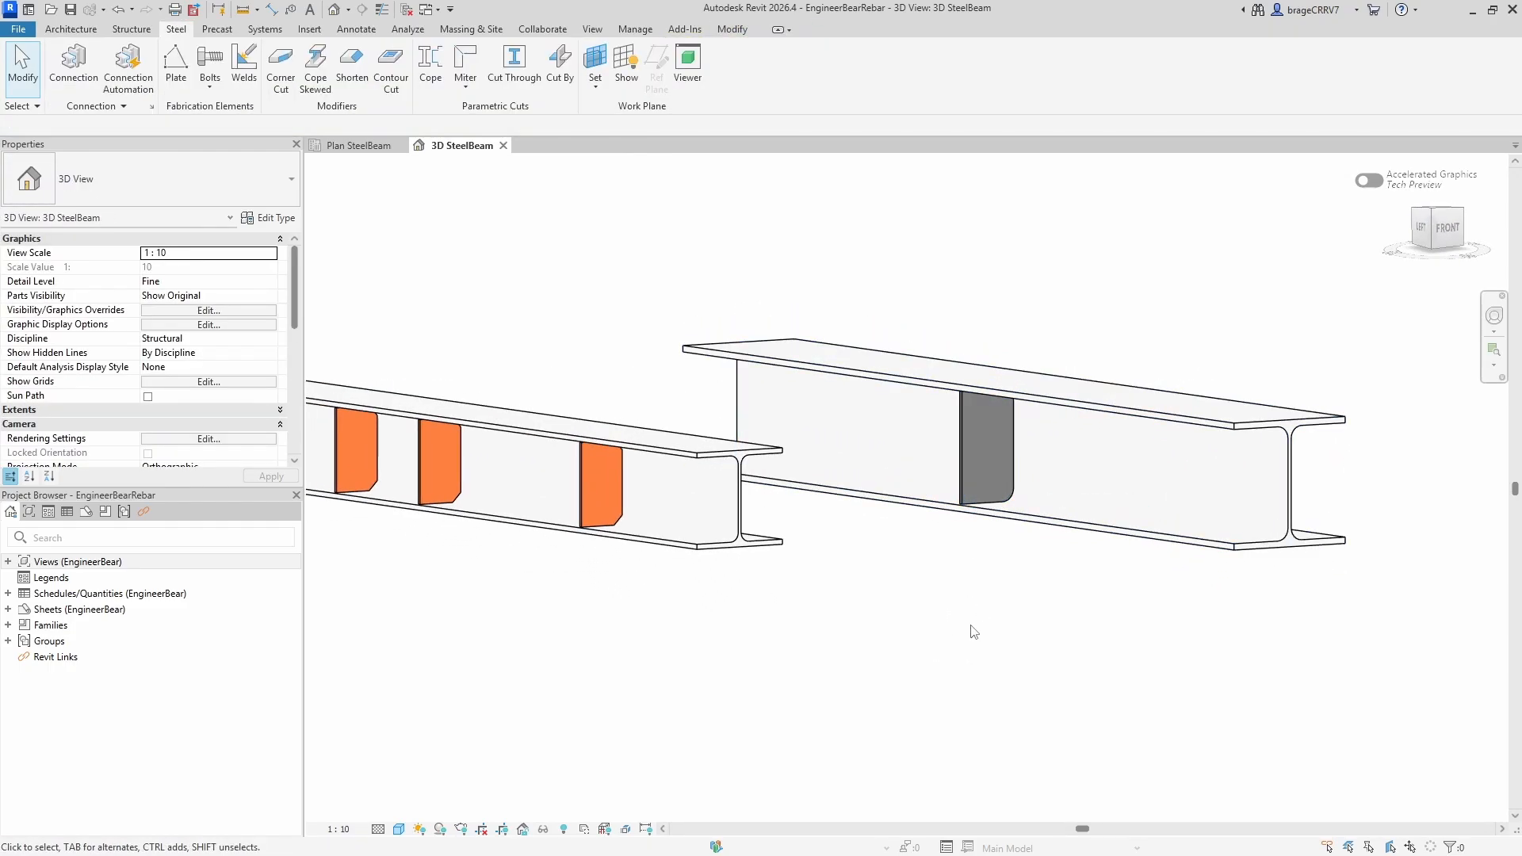
pyautogui.click(979, 510)
pyautogui.click(968, 593)
pyautogui.keyDown('shift'); pyautogui.moveTo(969, 593); pyautogui.dragTo(992, 611, button='middle'); pyautogui.keyUp('shift')
pyautogui.click(987, 452)
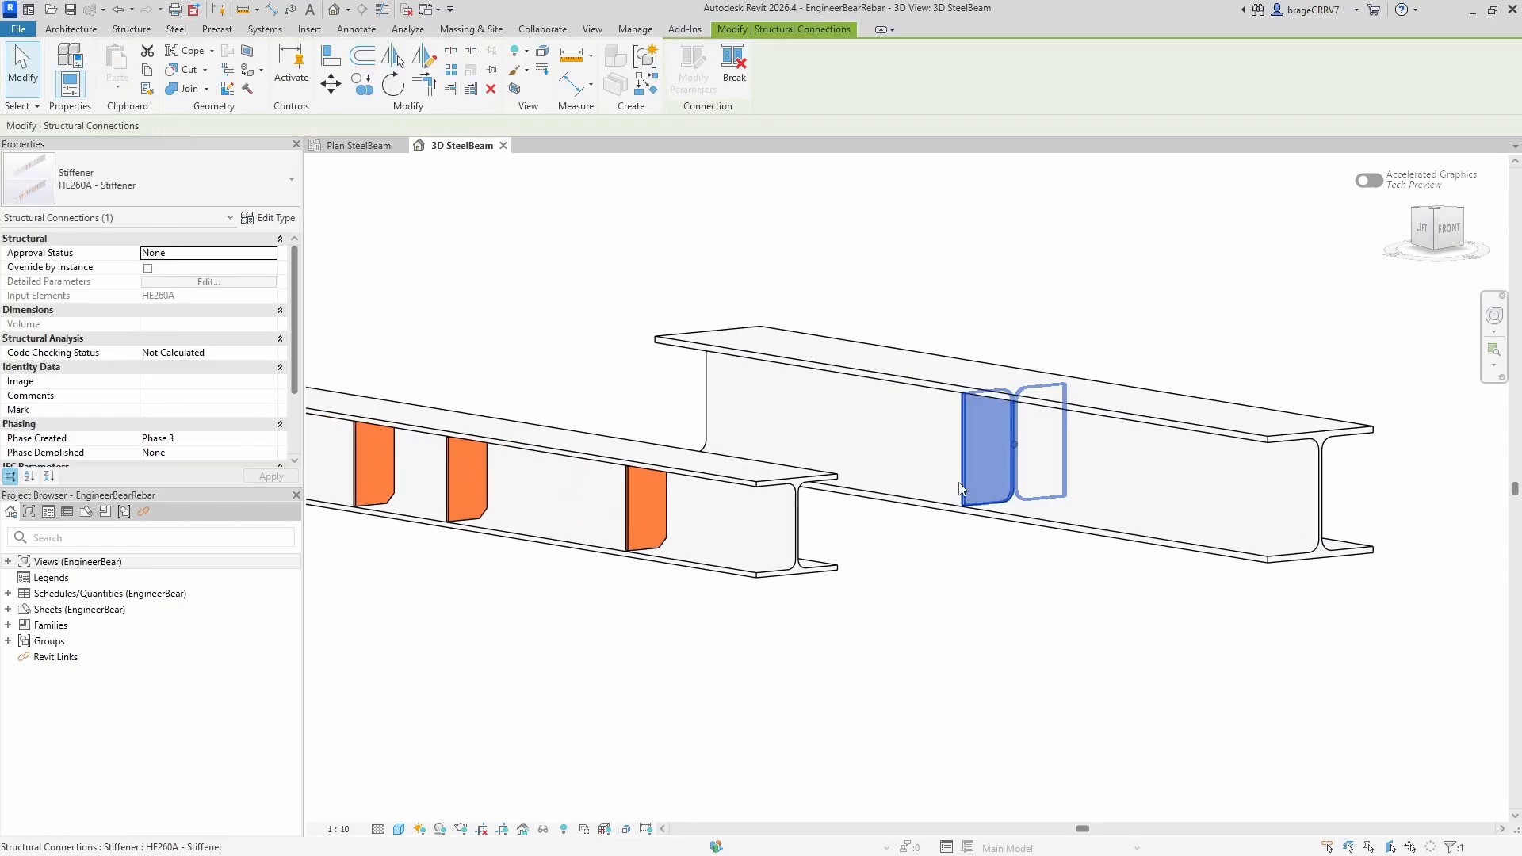
pyautogui.click(193, 178)
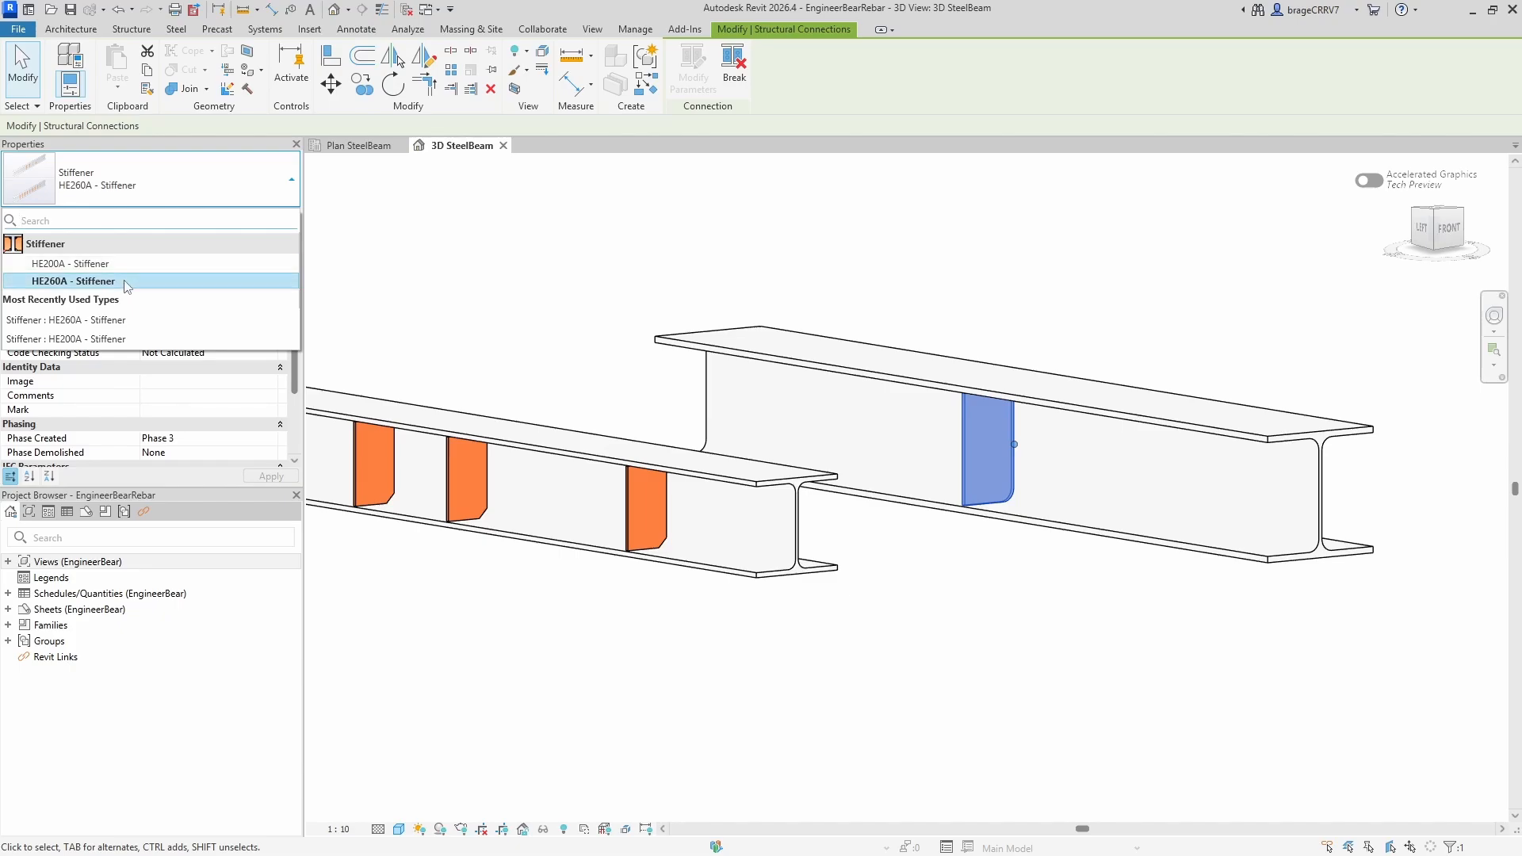
pyautogui.click(784, 687)
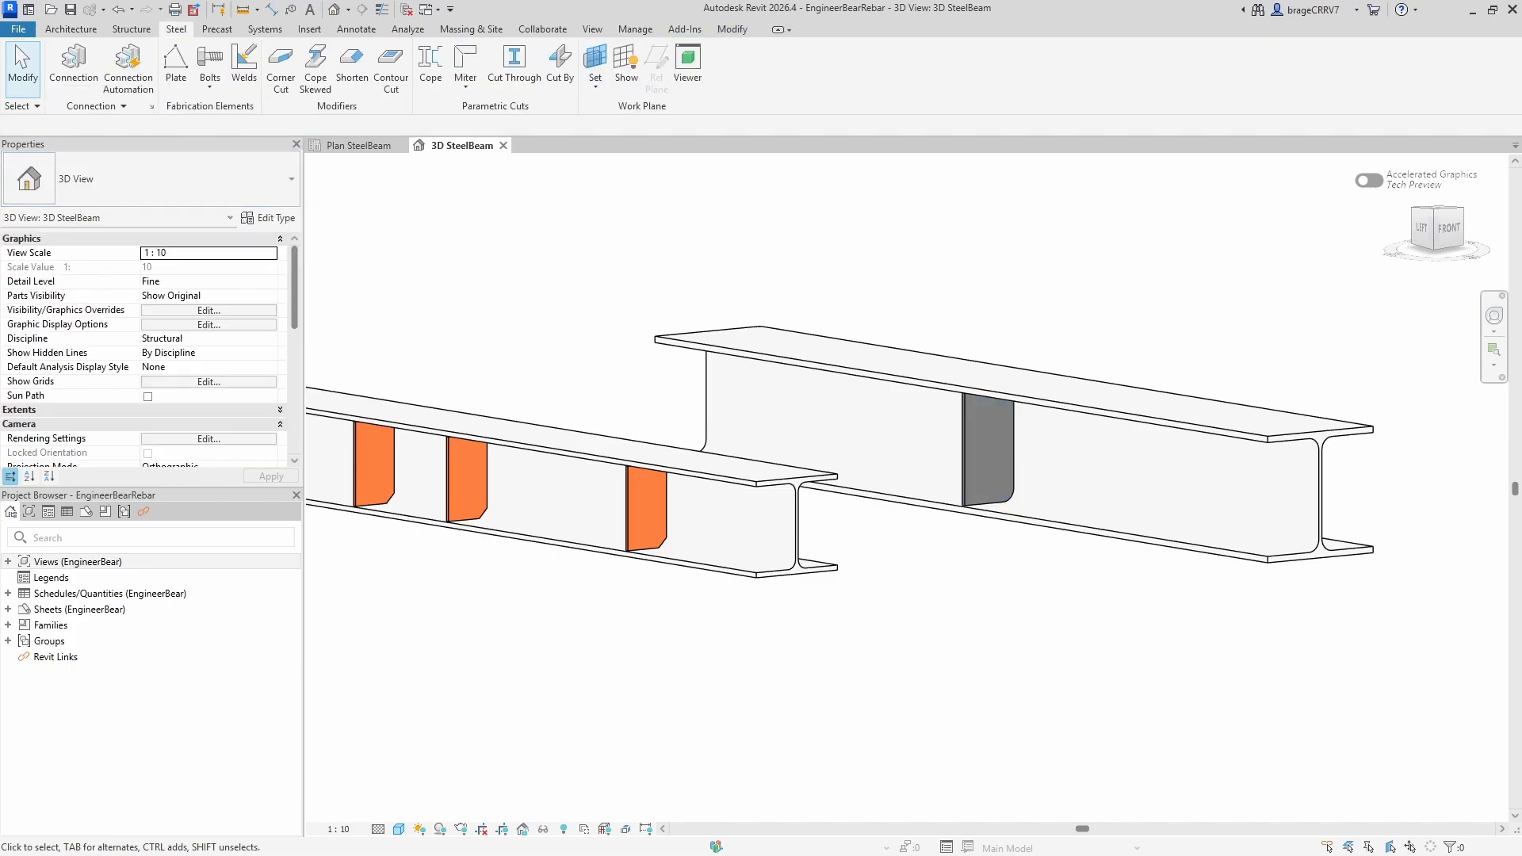